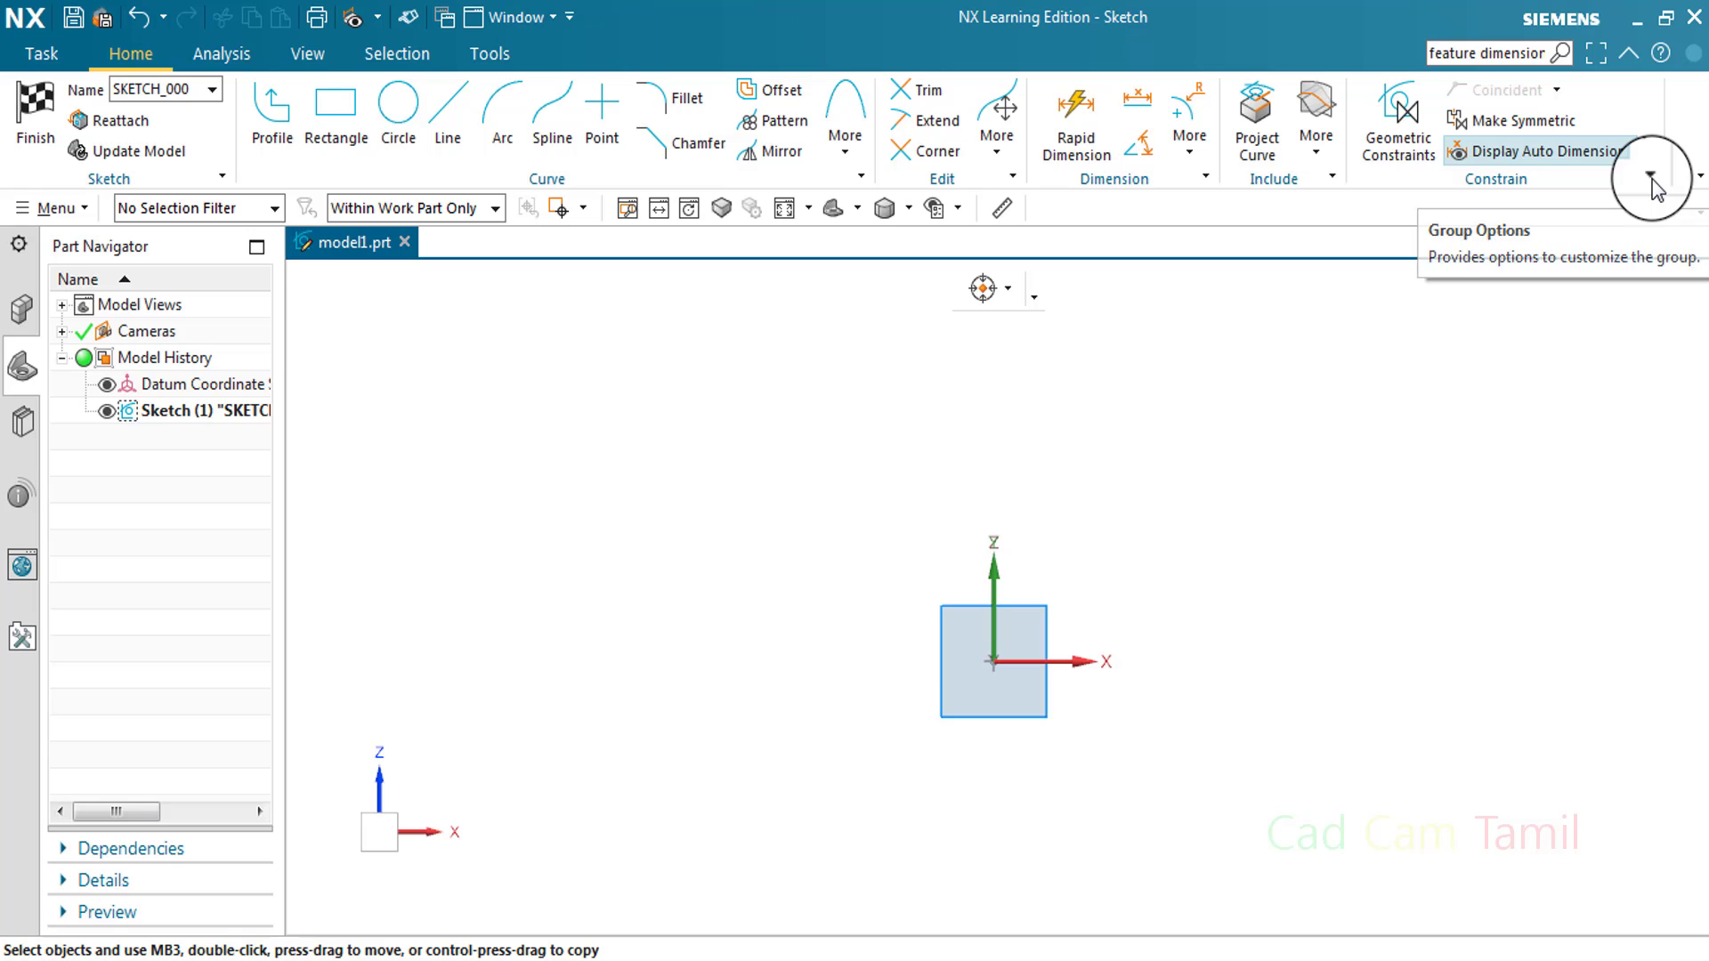
# - Add the Display Dimension as PMI command to the Constrain group of the sketch ribbon
pyautogui.click(1651, 175)
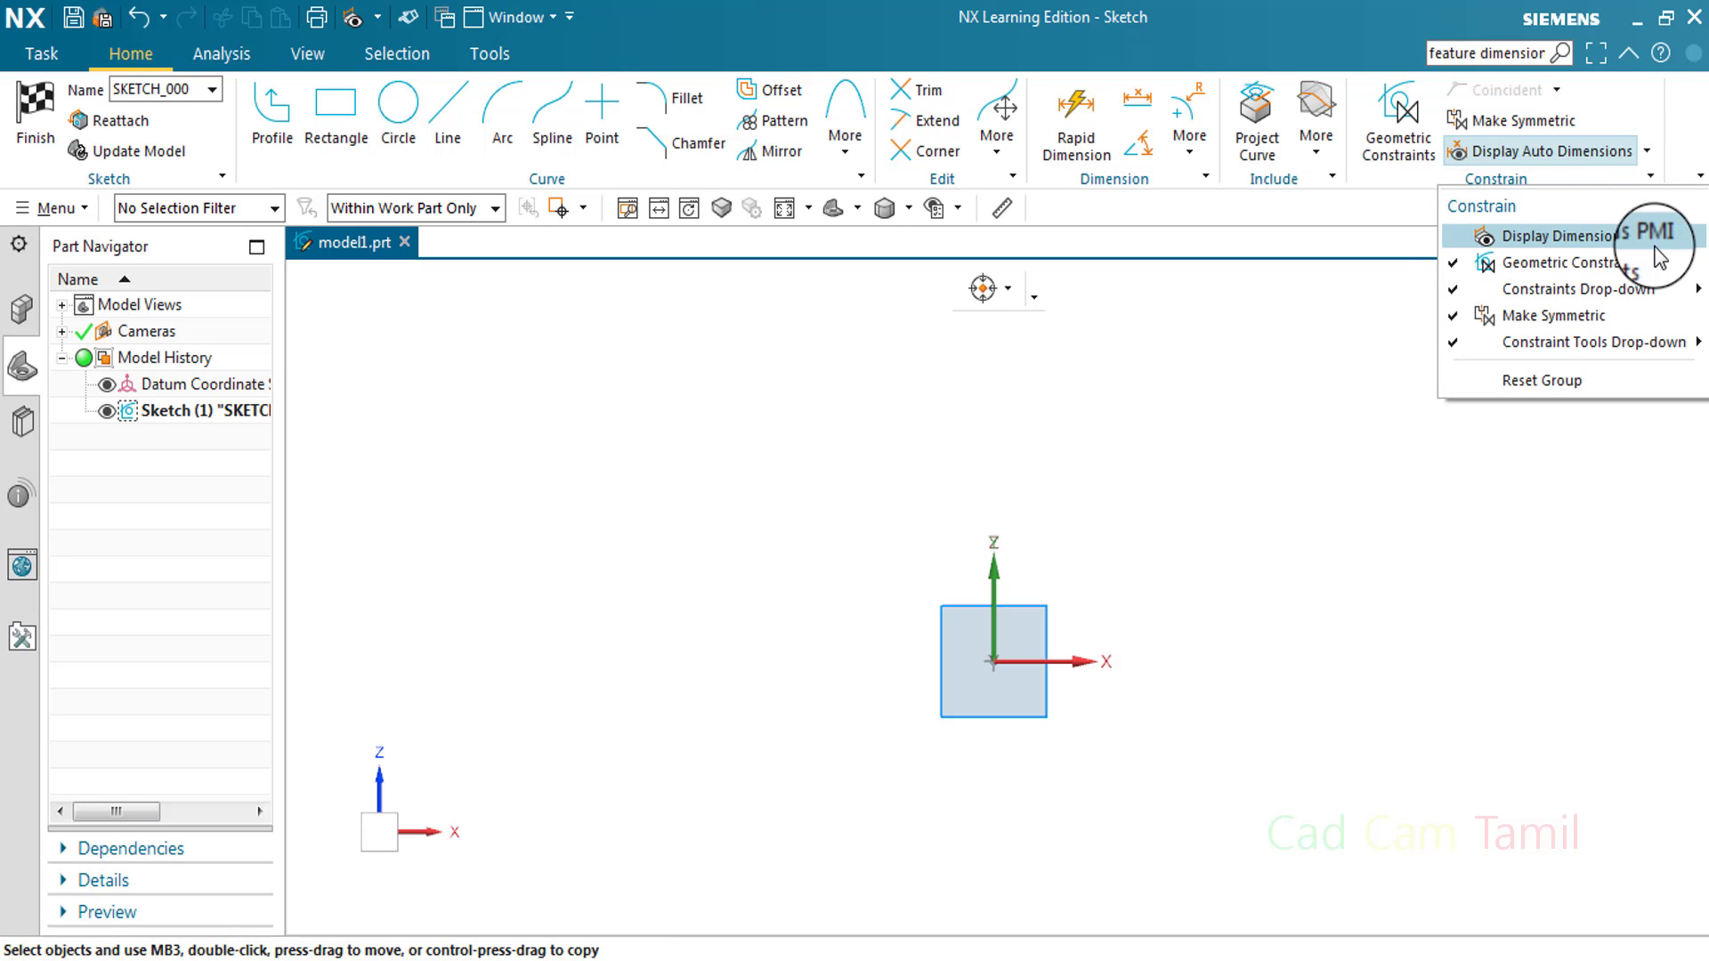
pyautogui.click(1455, 238)
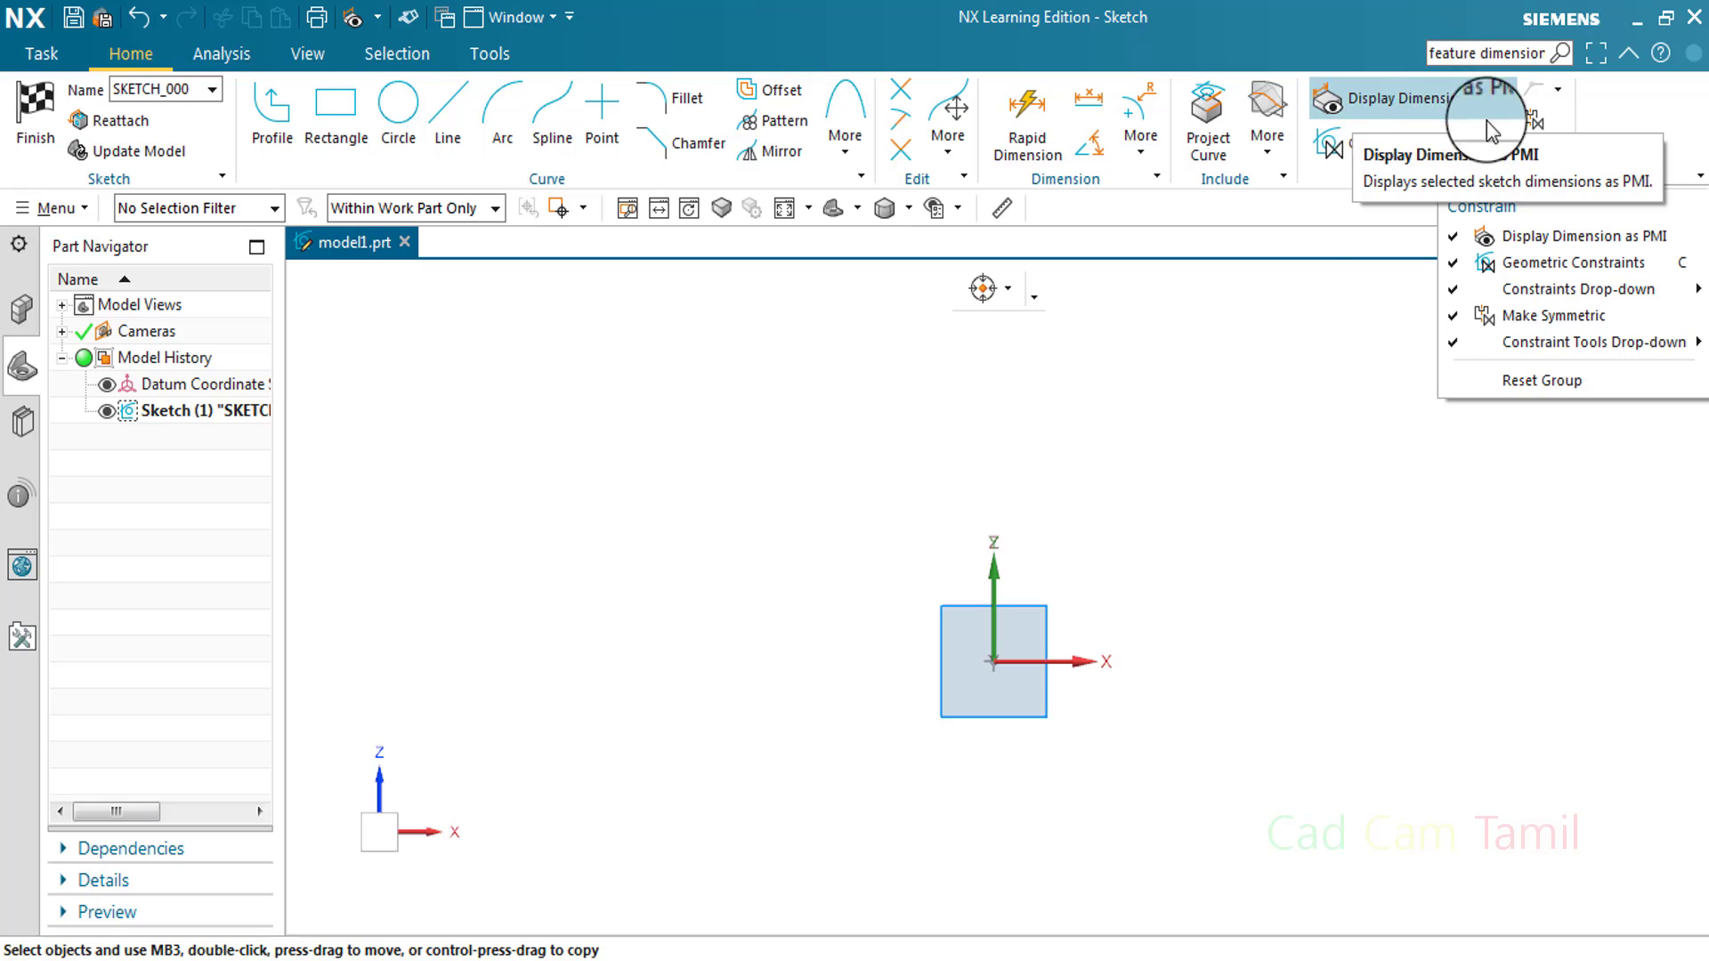
pyautogui.click(1353, 305)
pyautogui.click(1558, 150)
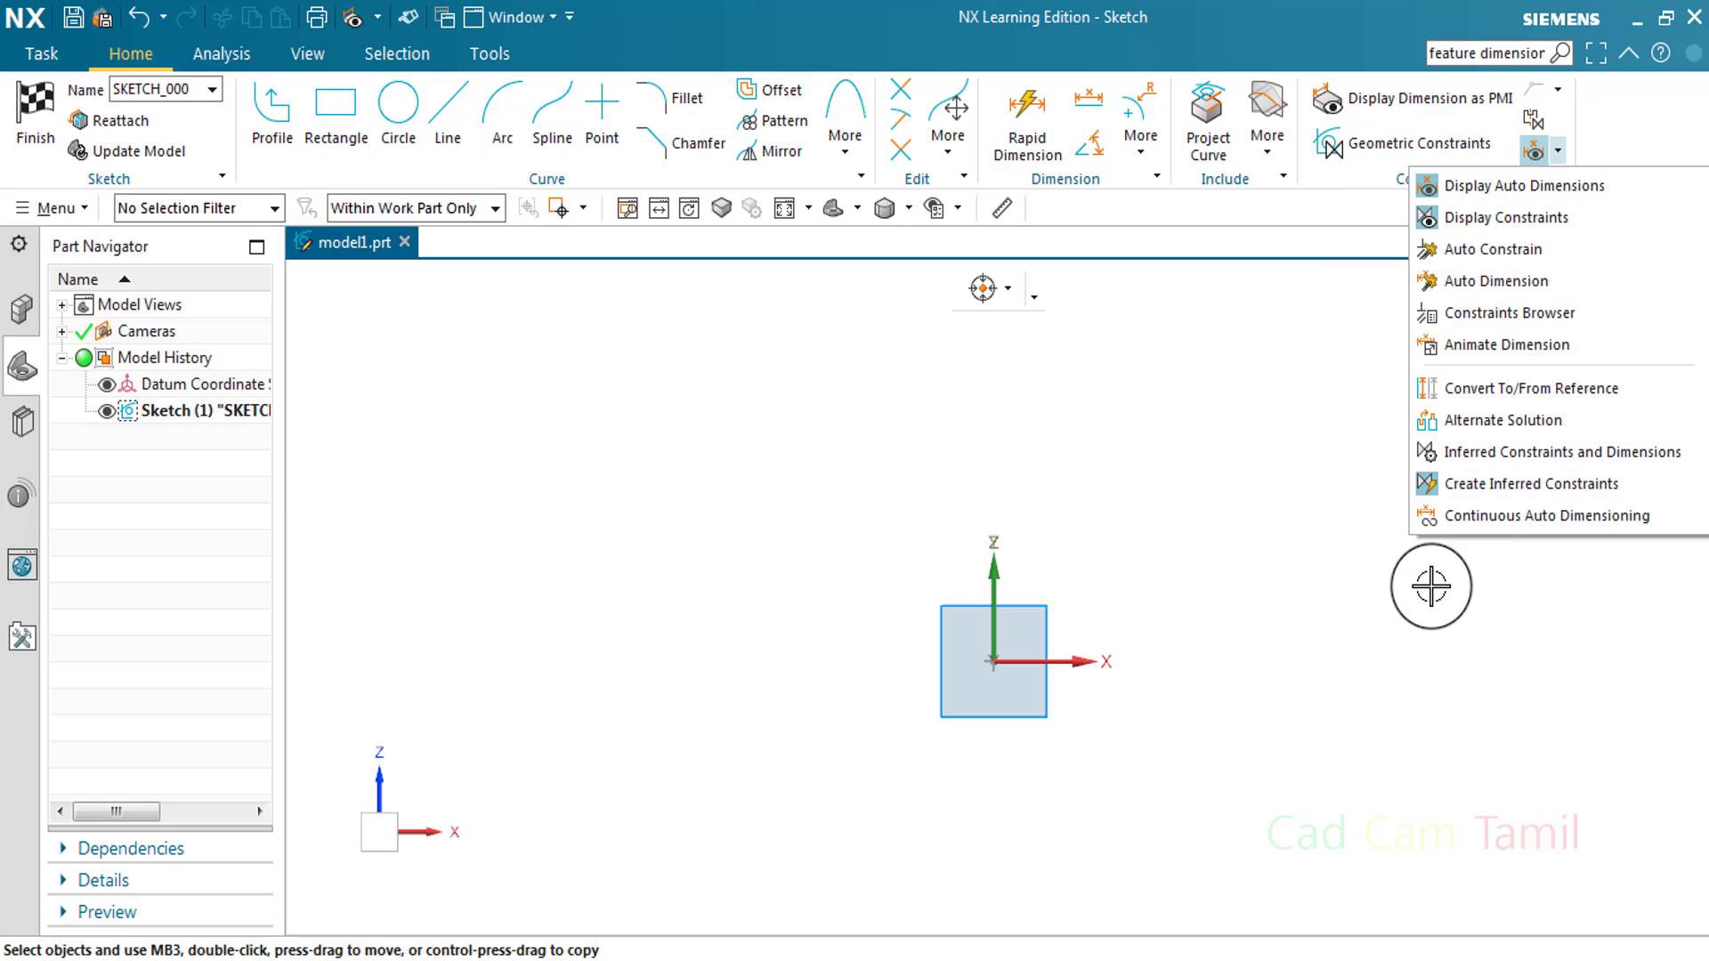
pyautogui.click(1356, 445)
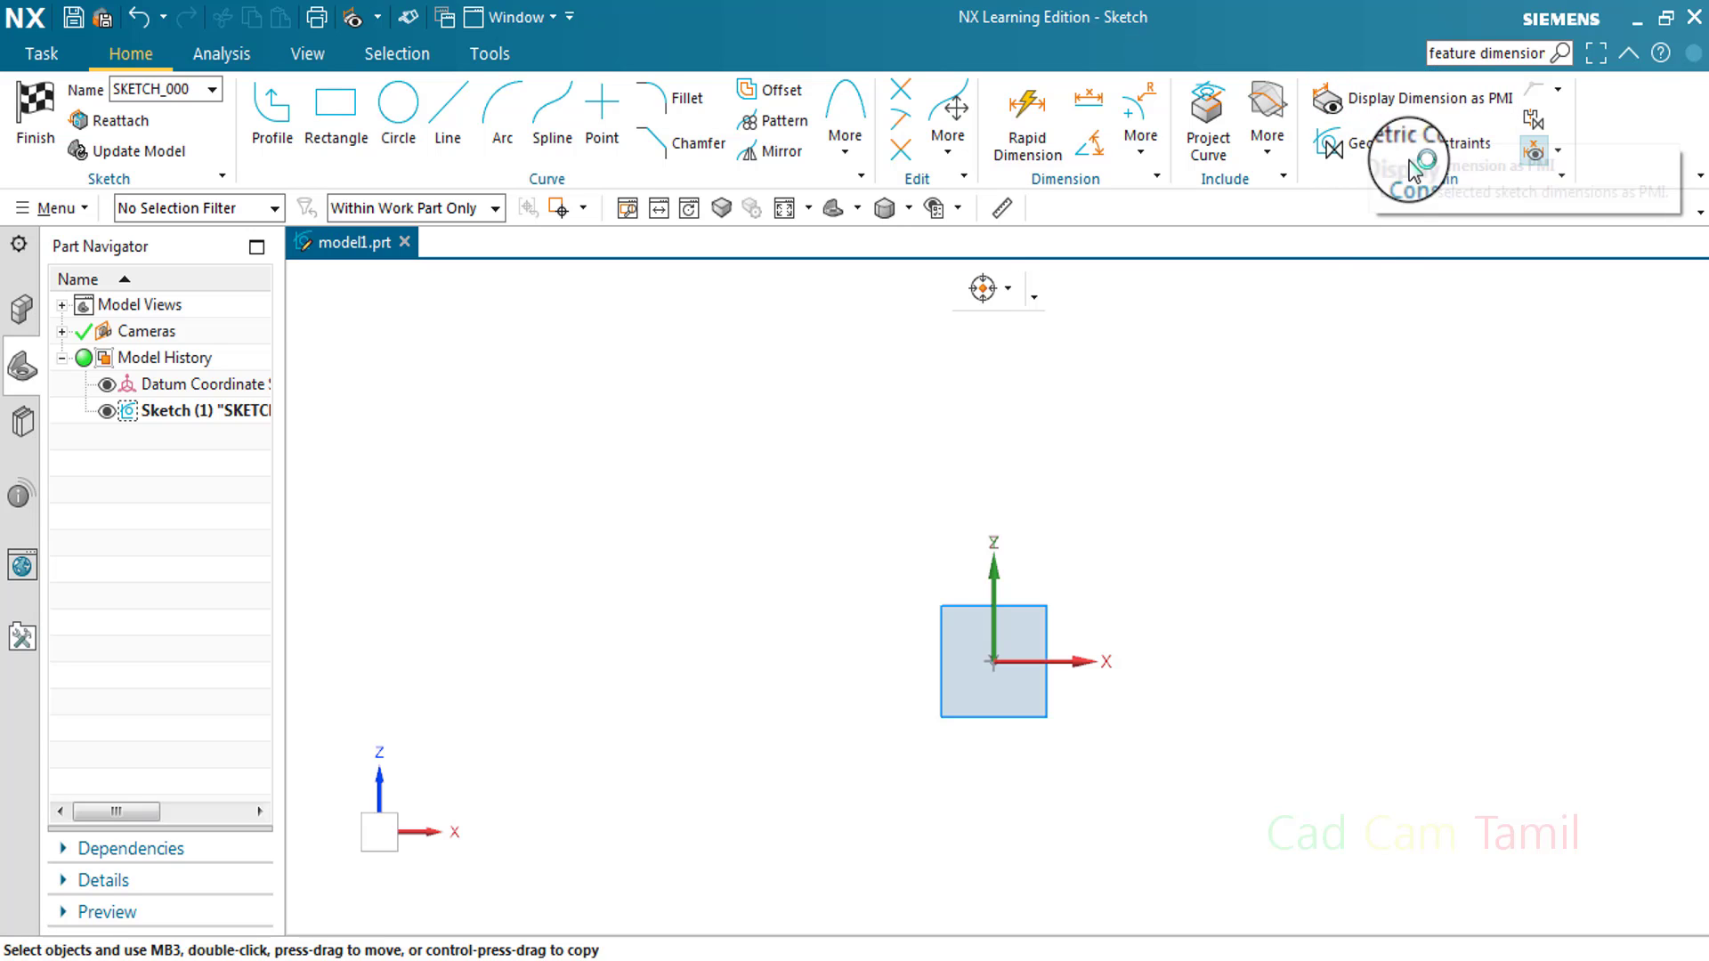
# - Sketch a circle of diameter 50 mm centred on the sketch origin
pyautogui.click(398, 105)
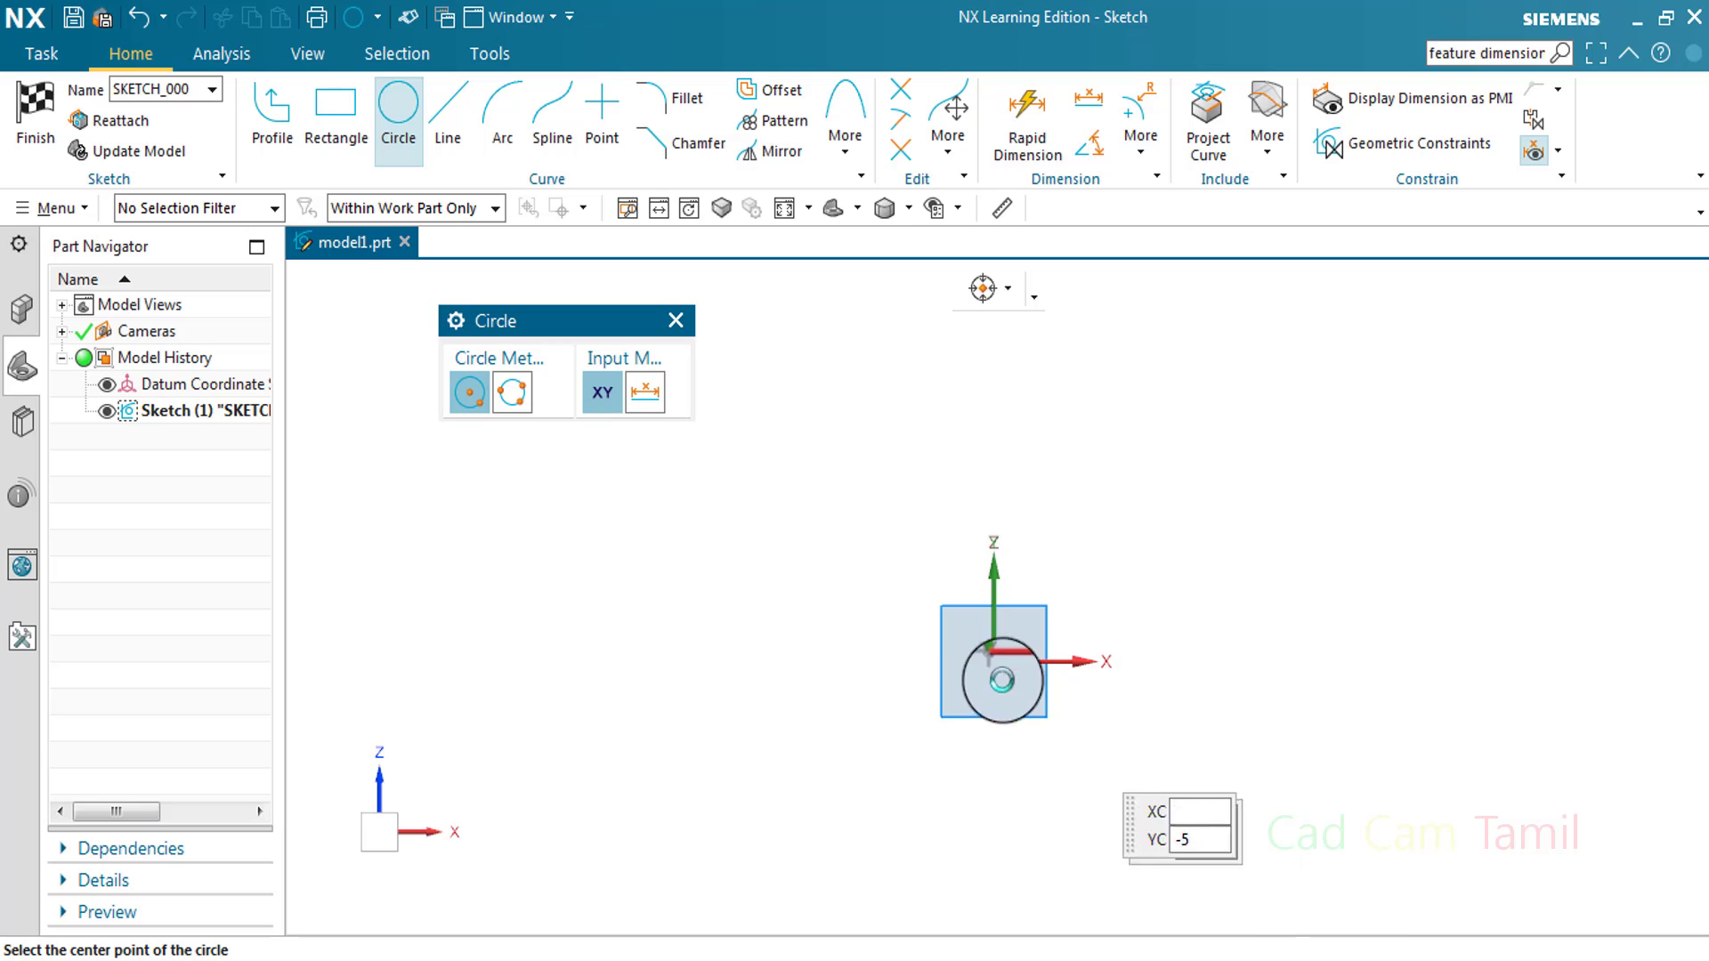
pyautogui.click(993, 662)
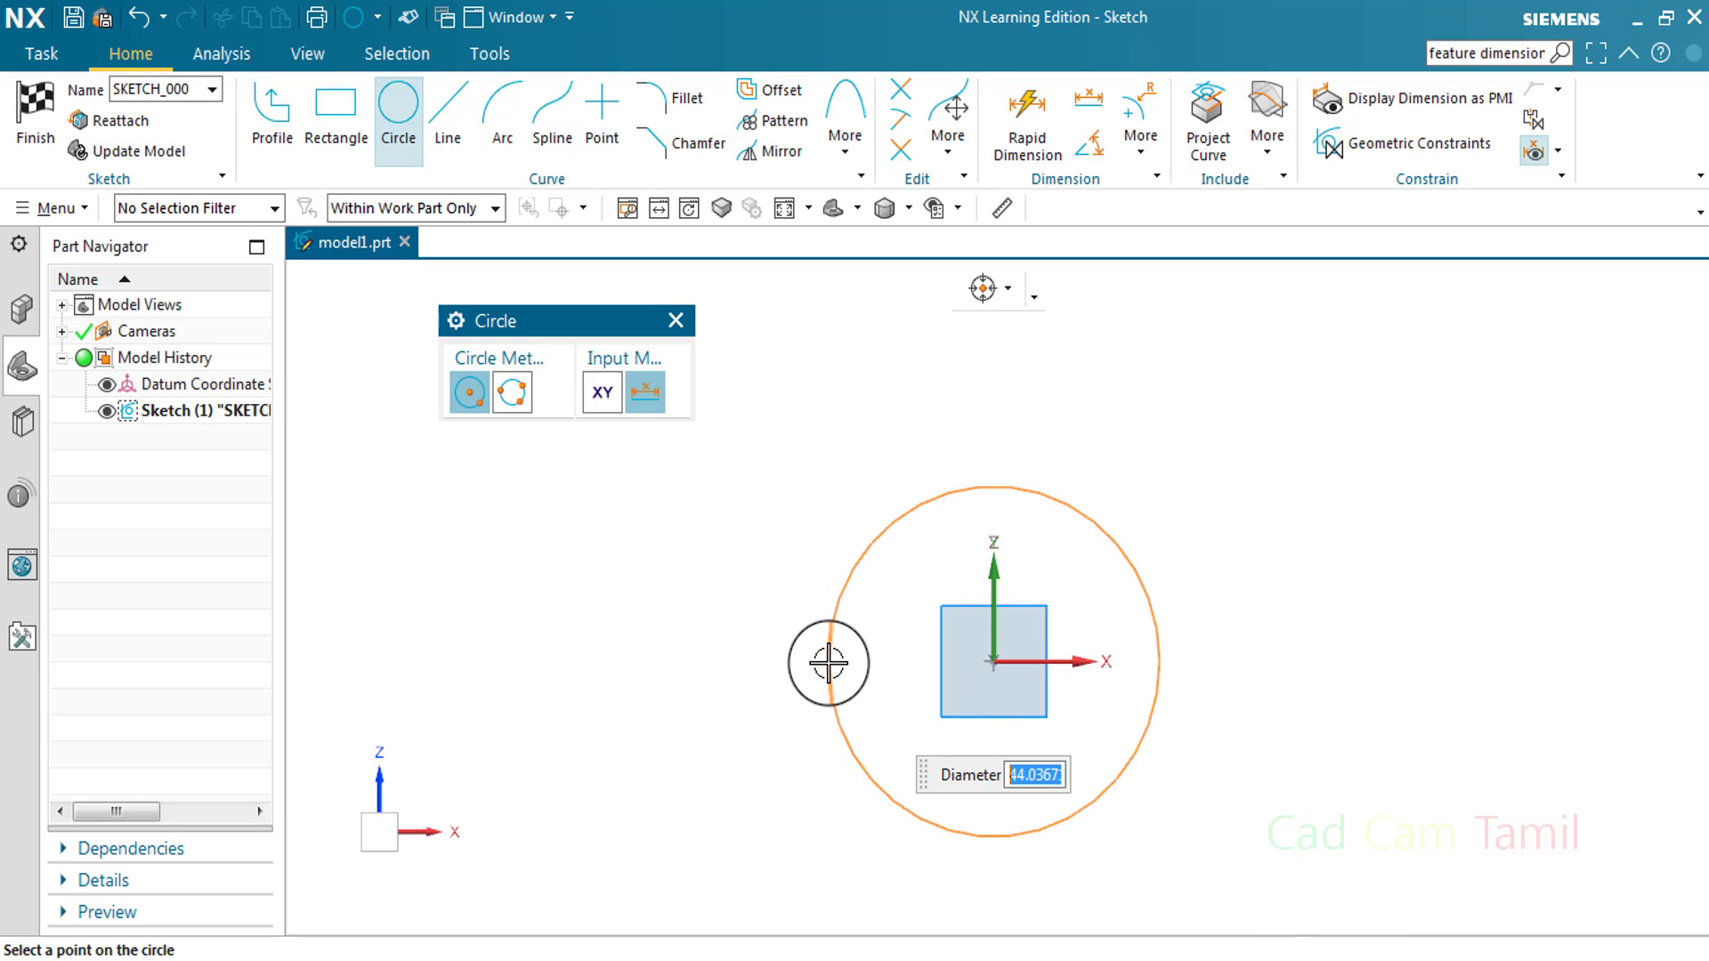
pyautogui.write('50')
pyautogui.press('Return')
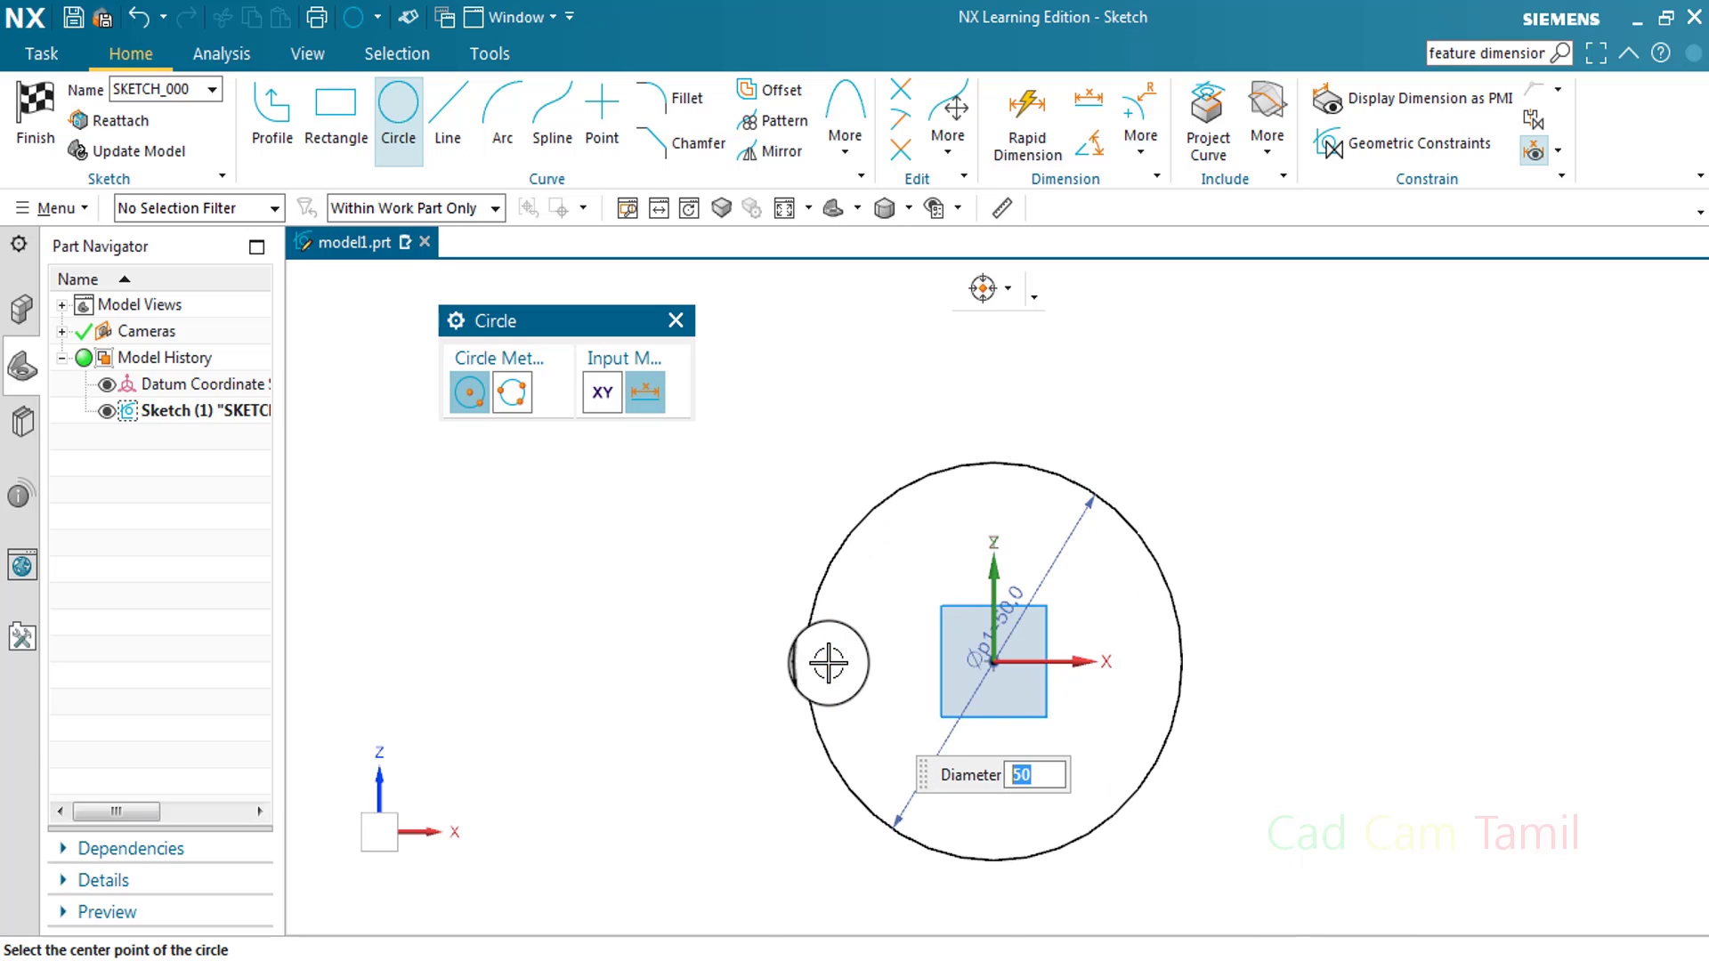
pyautogui.click(676, 320)
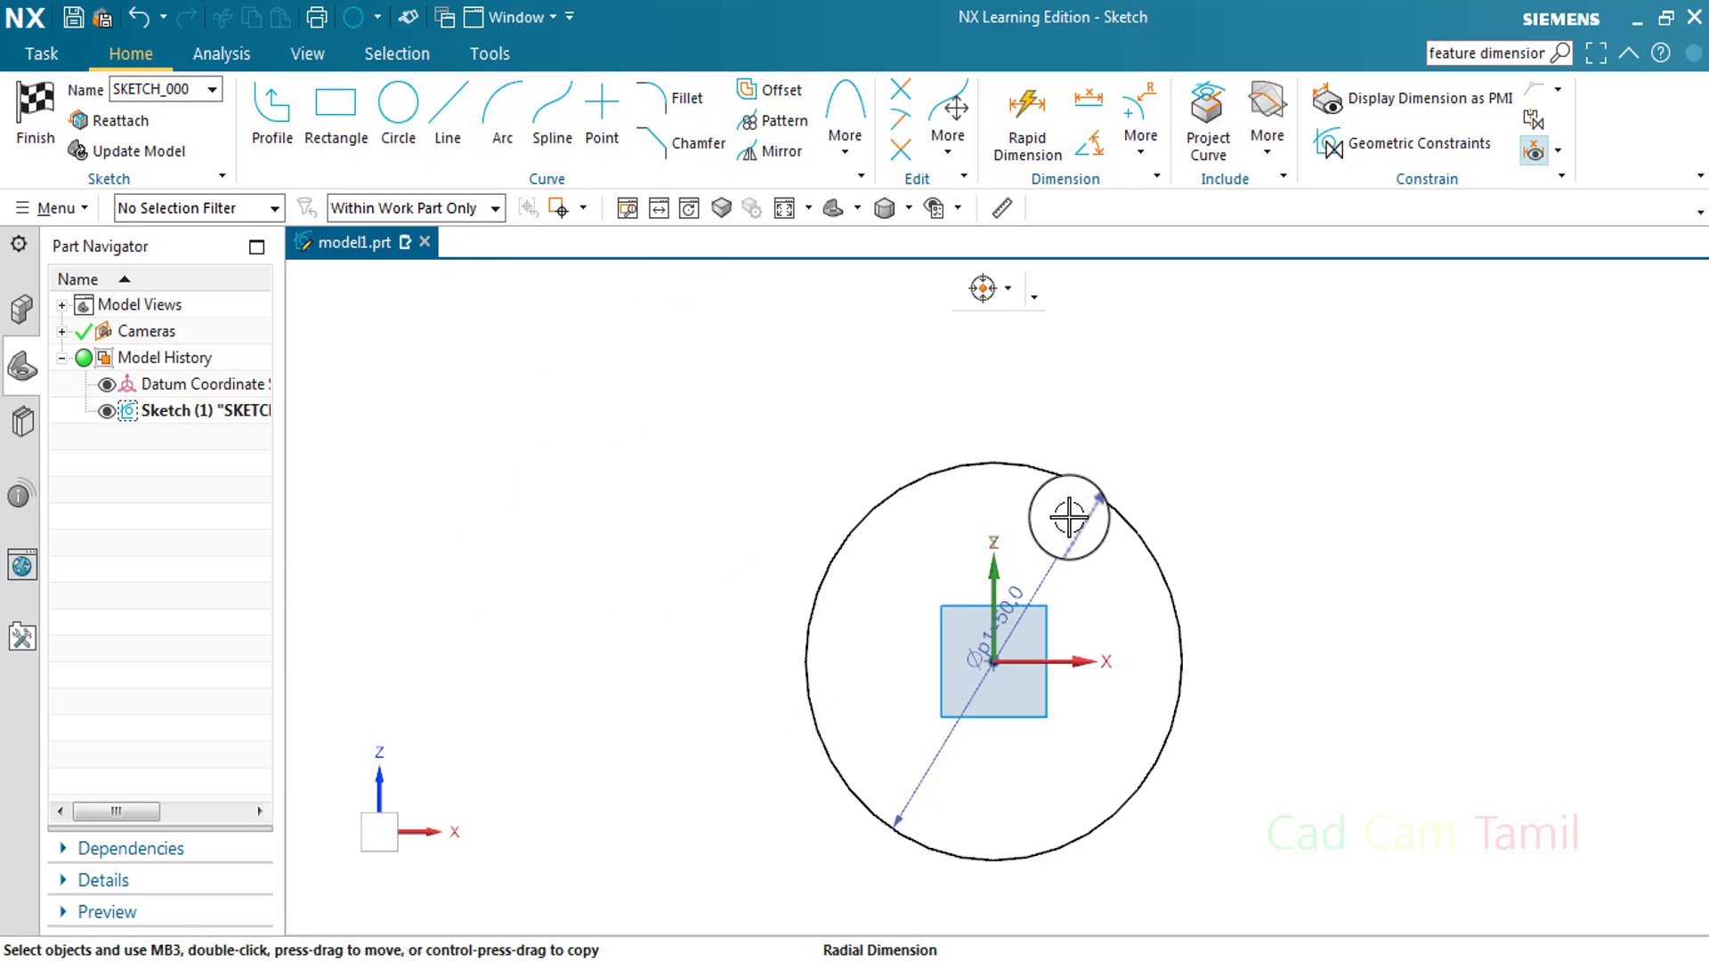
# - Reposition the circle's diameter dimension text outside the circle, above and left of it, and finish the sketch
pyautogui.moveTo(1068, 508); pyautogui.dragTo(820, 489)
pyautogui.press('c')
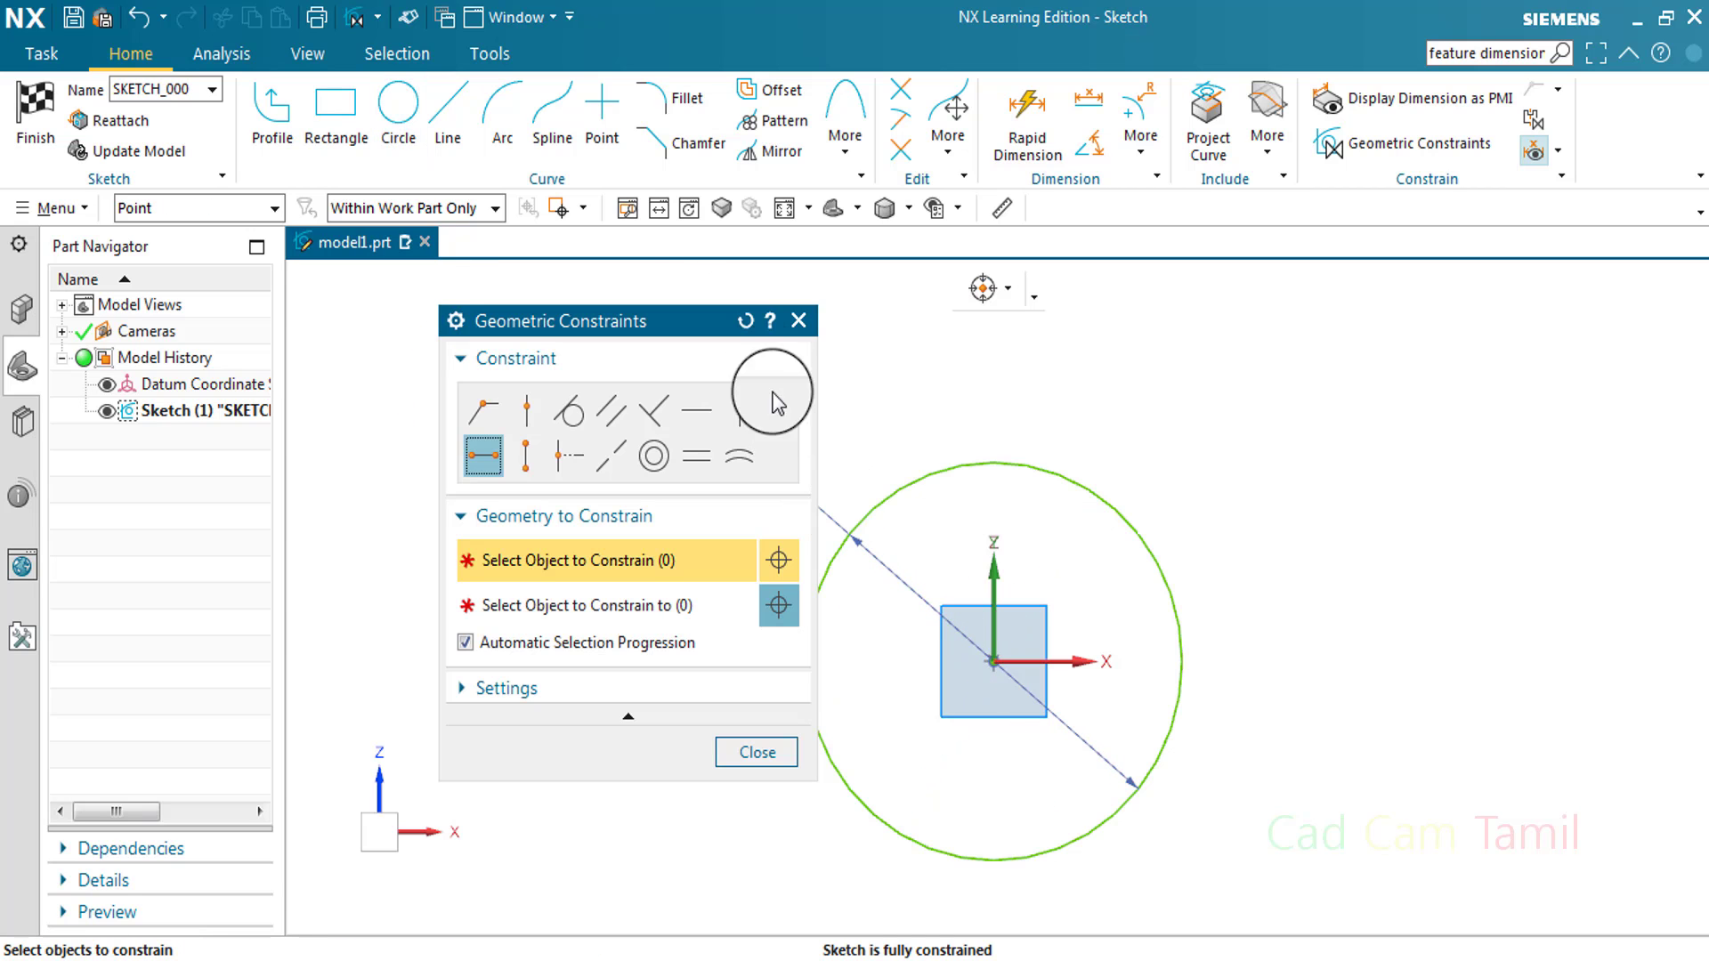
pyautogui.click(798, 320)
pyautogui.scroll(-3, 834, 518)
pyautogui.scroll(3, 1018, 553)
pyautogui.scroll(-2, 931, 522)
pyautogui.scroll(-1, 943, 498)
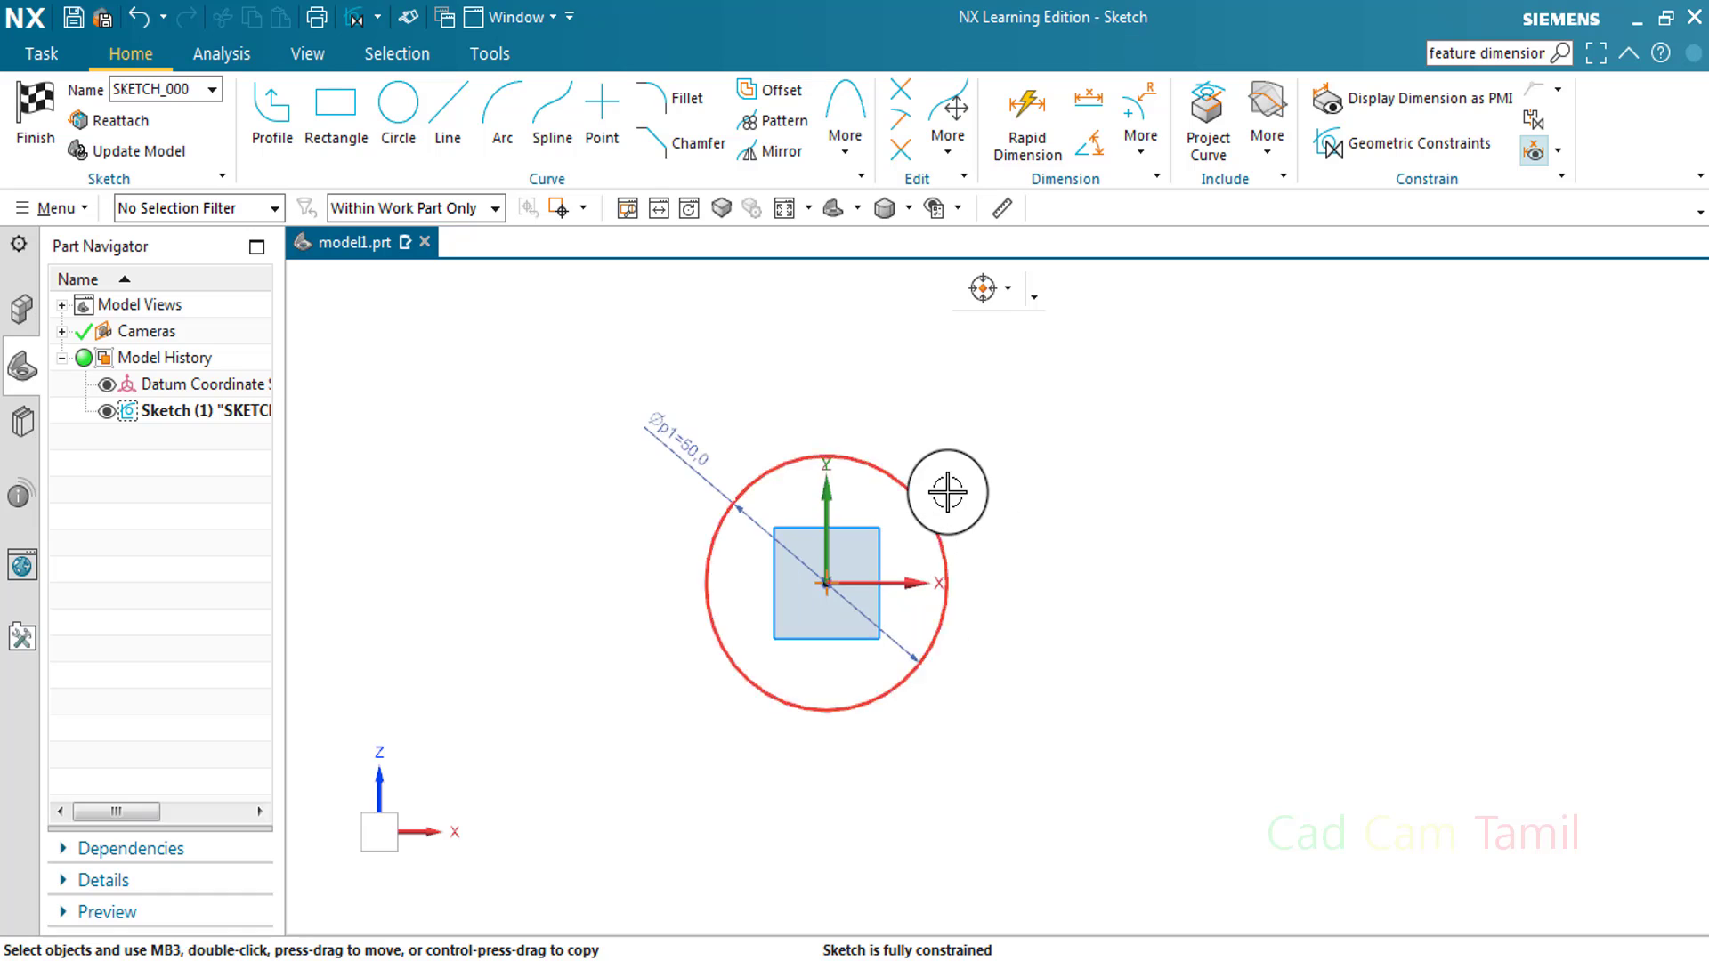
pyautogui.scroll(2, 949, 481)
pyautogui.scroll(-1, 949, 488)
pyautogui.click(27, 143)
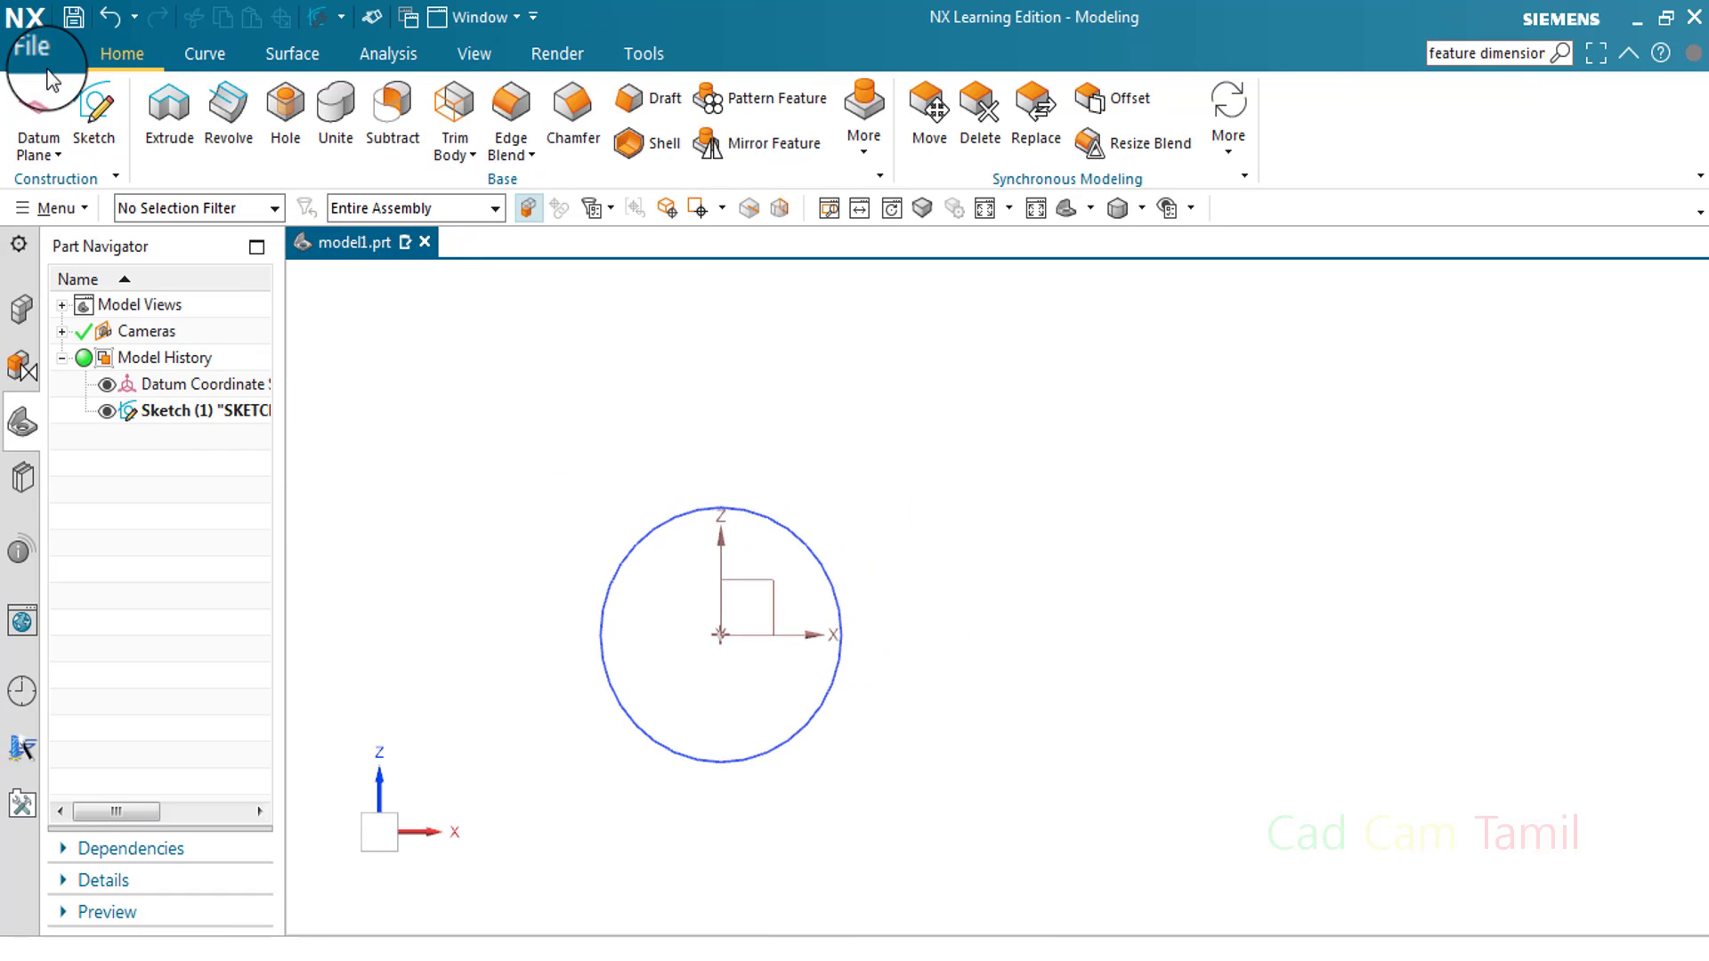
# - Create a new millimetre Model part named model2.prt in the Desktop folder 123
pyautogui.hotkey('ctrl', 'n')
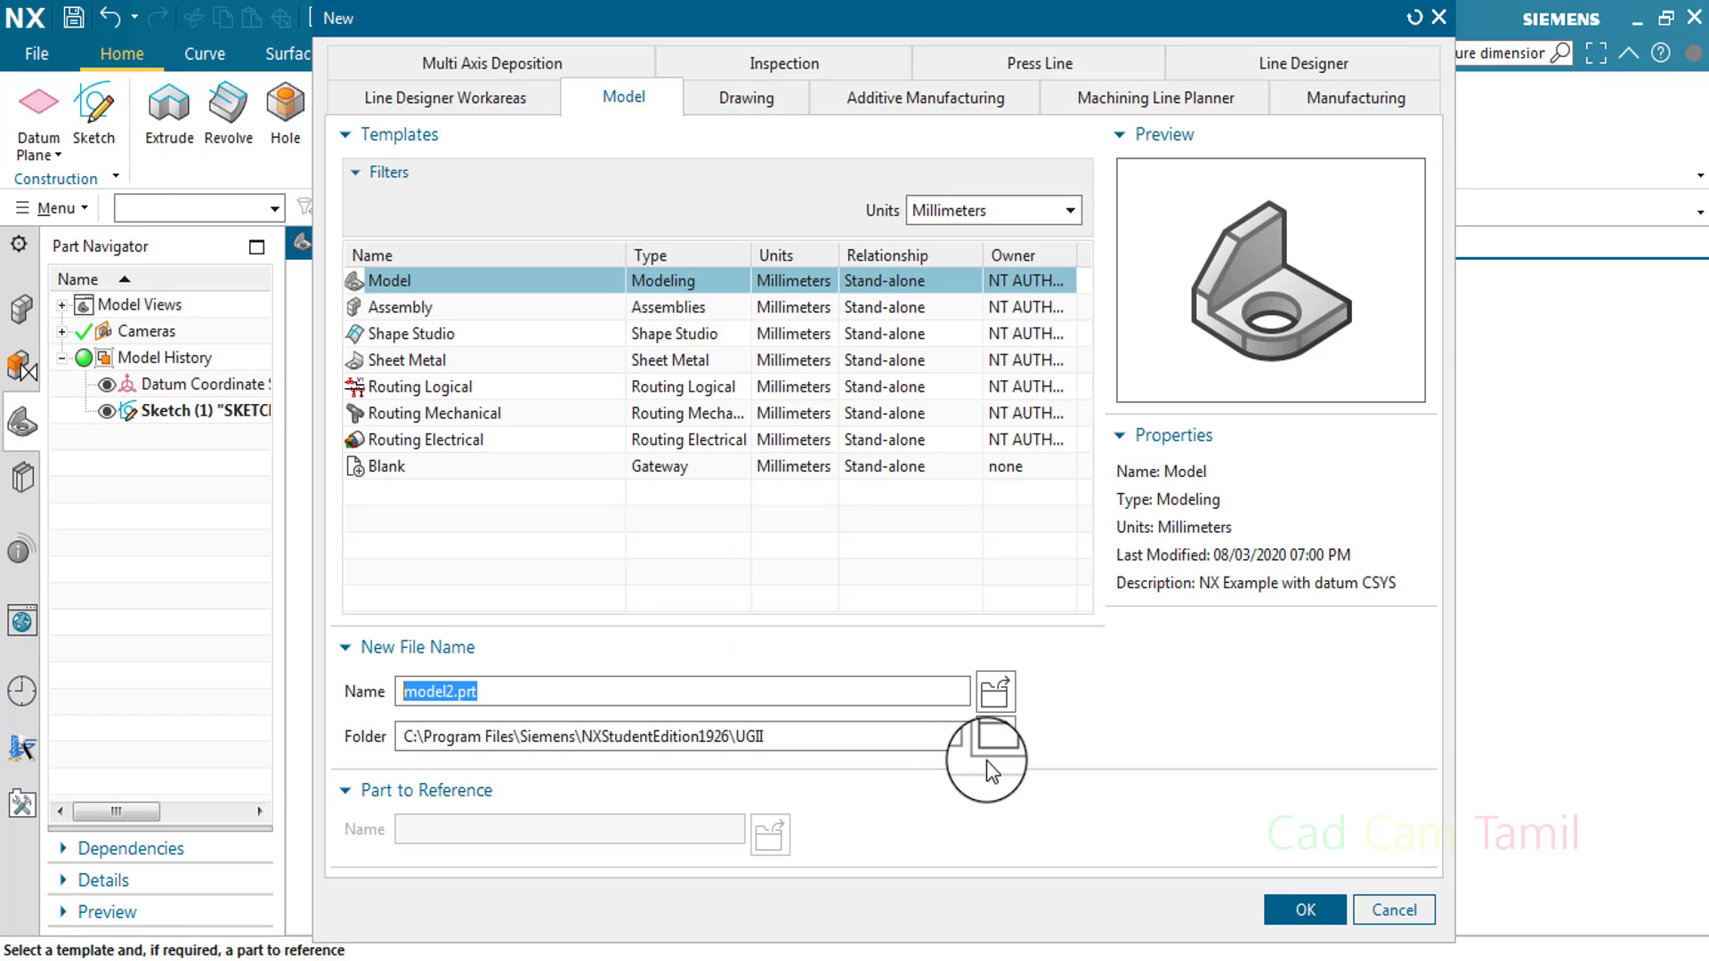
pyautogui.click(994, 746)
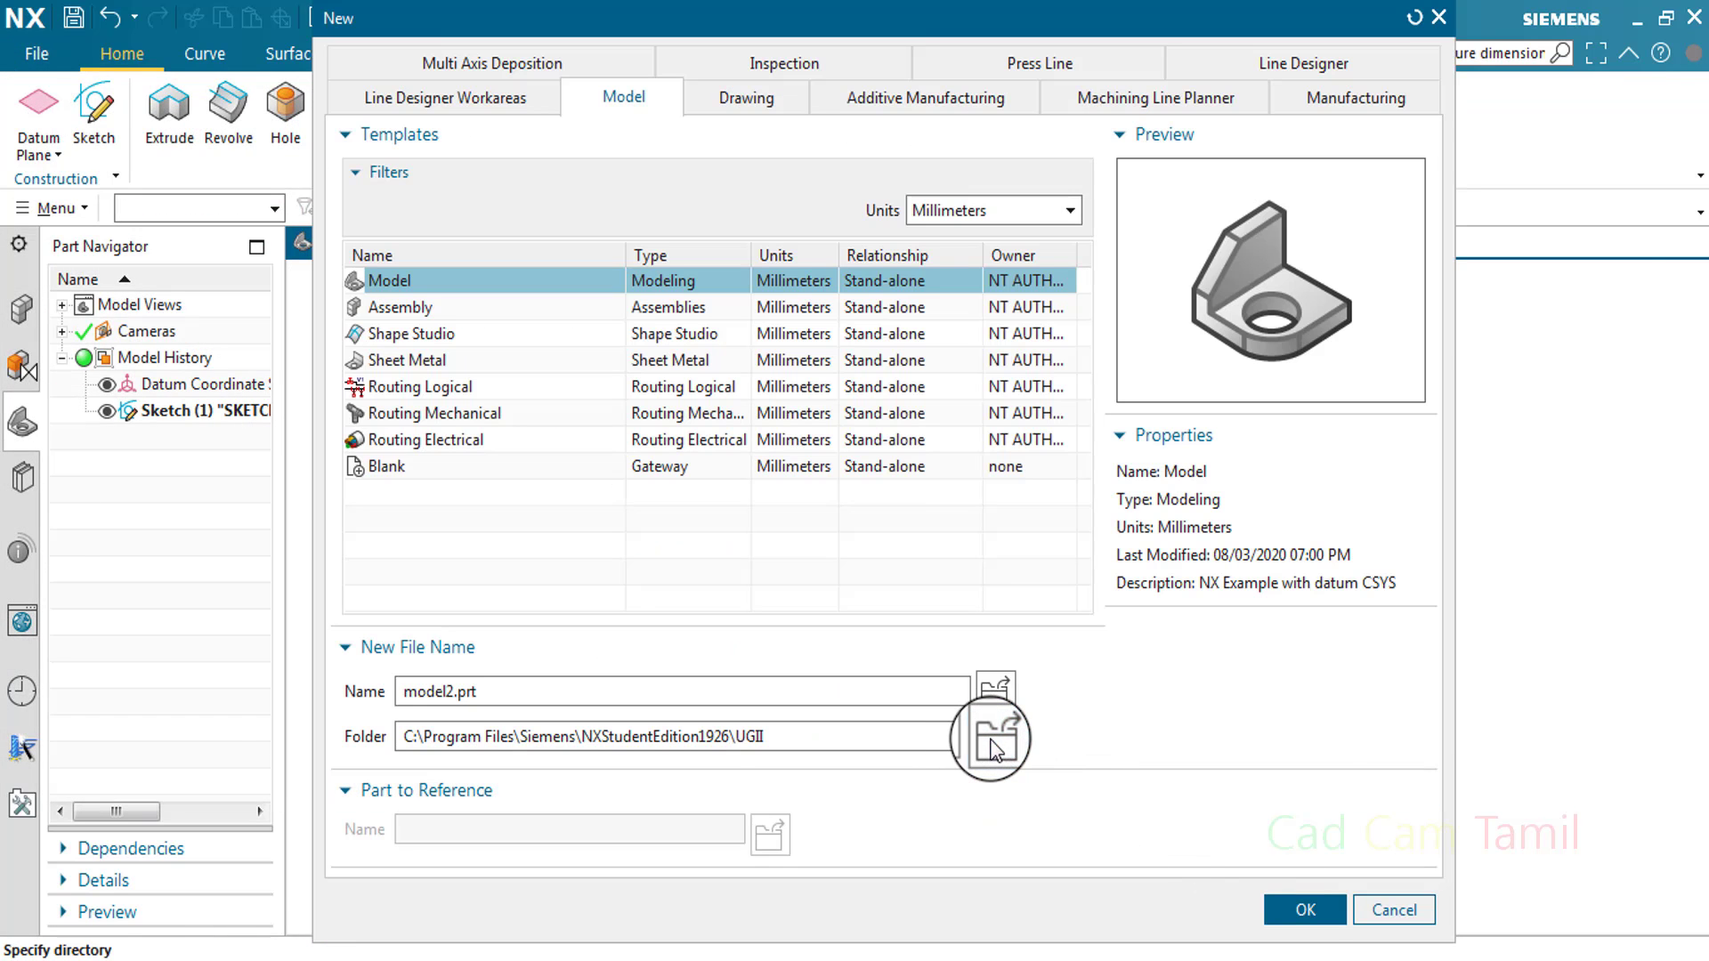
pyautogui.click(135, 189)
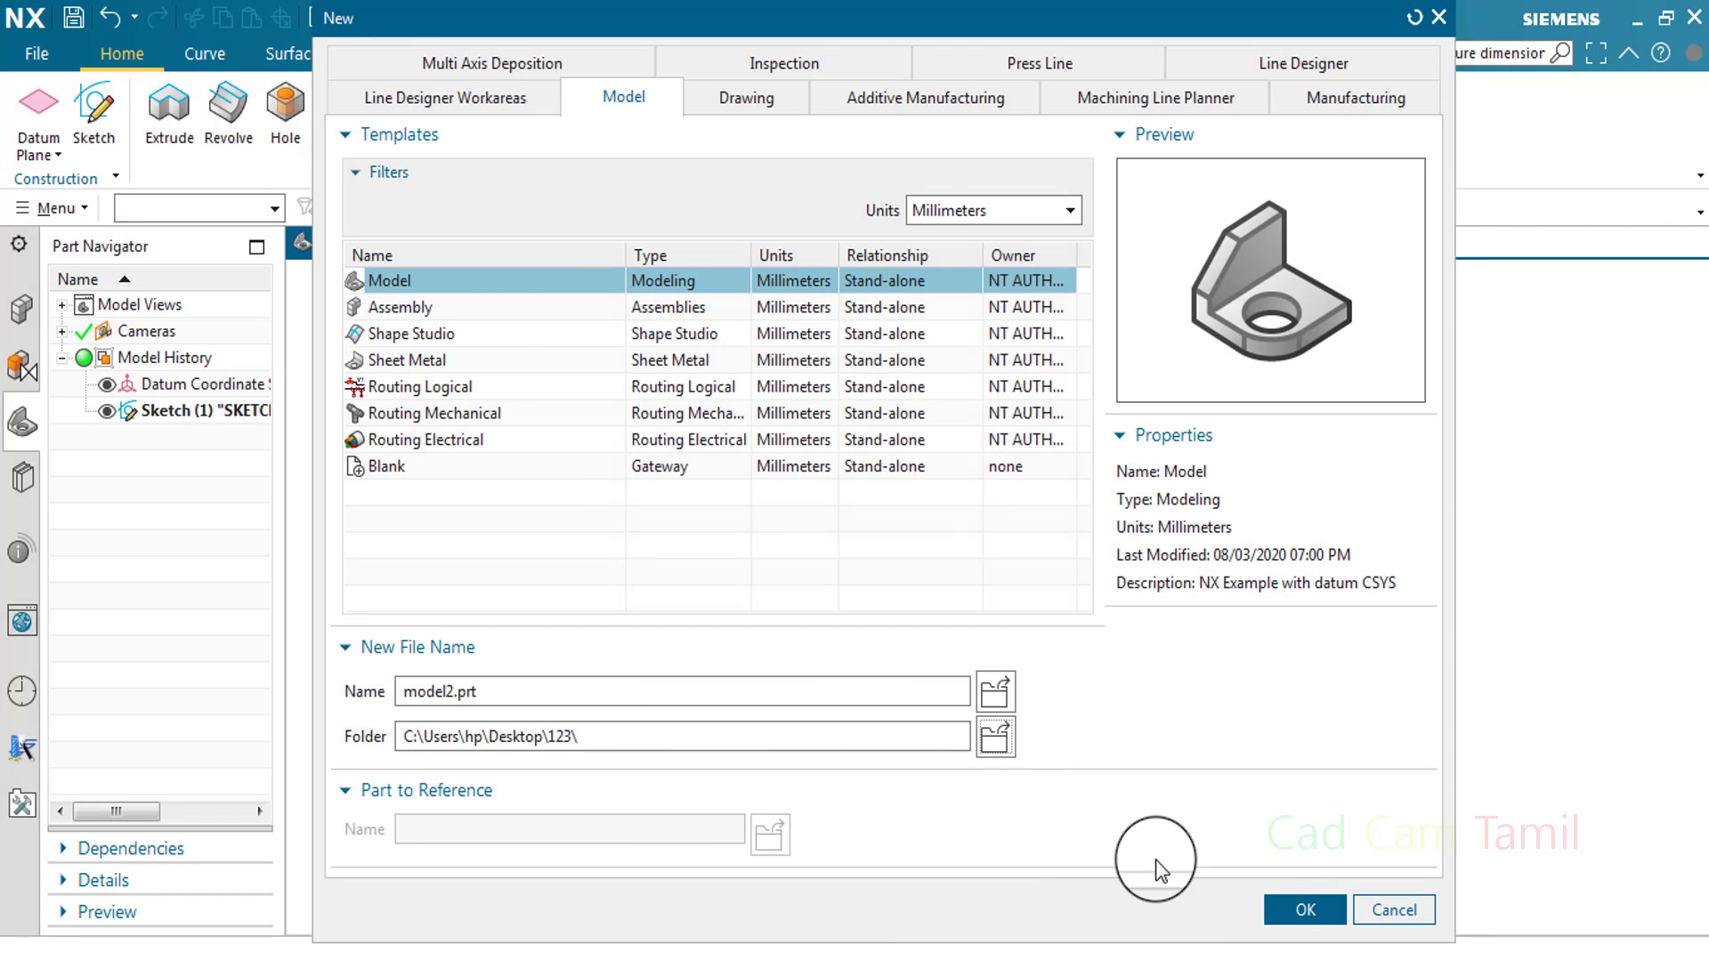
pyautogui.click(1304, 908)
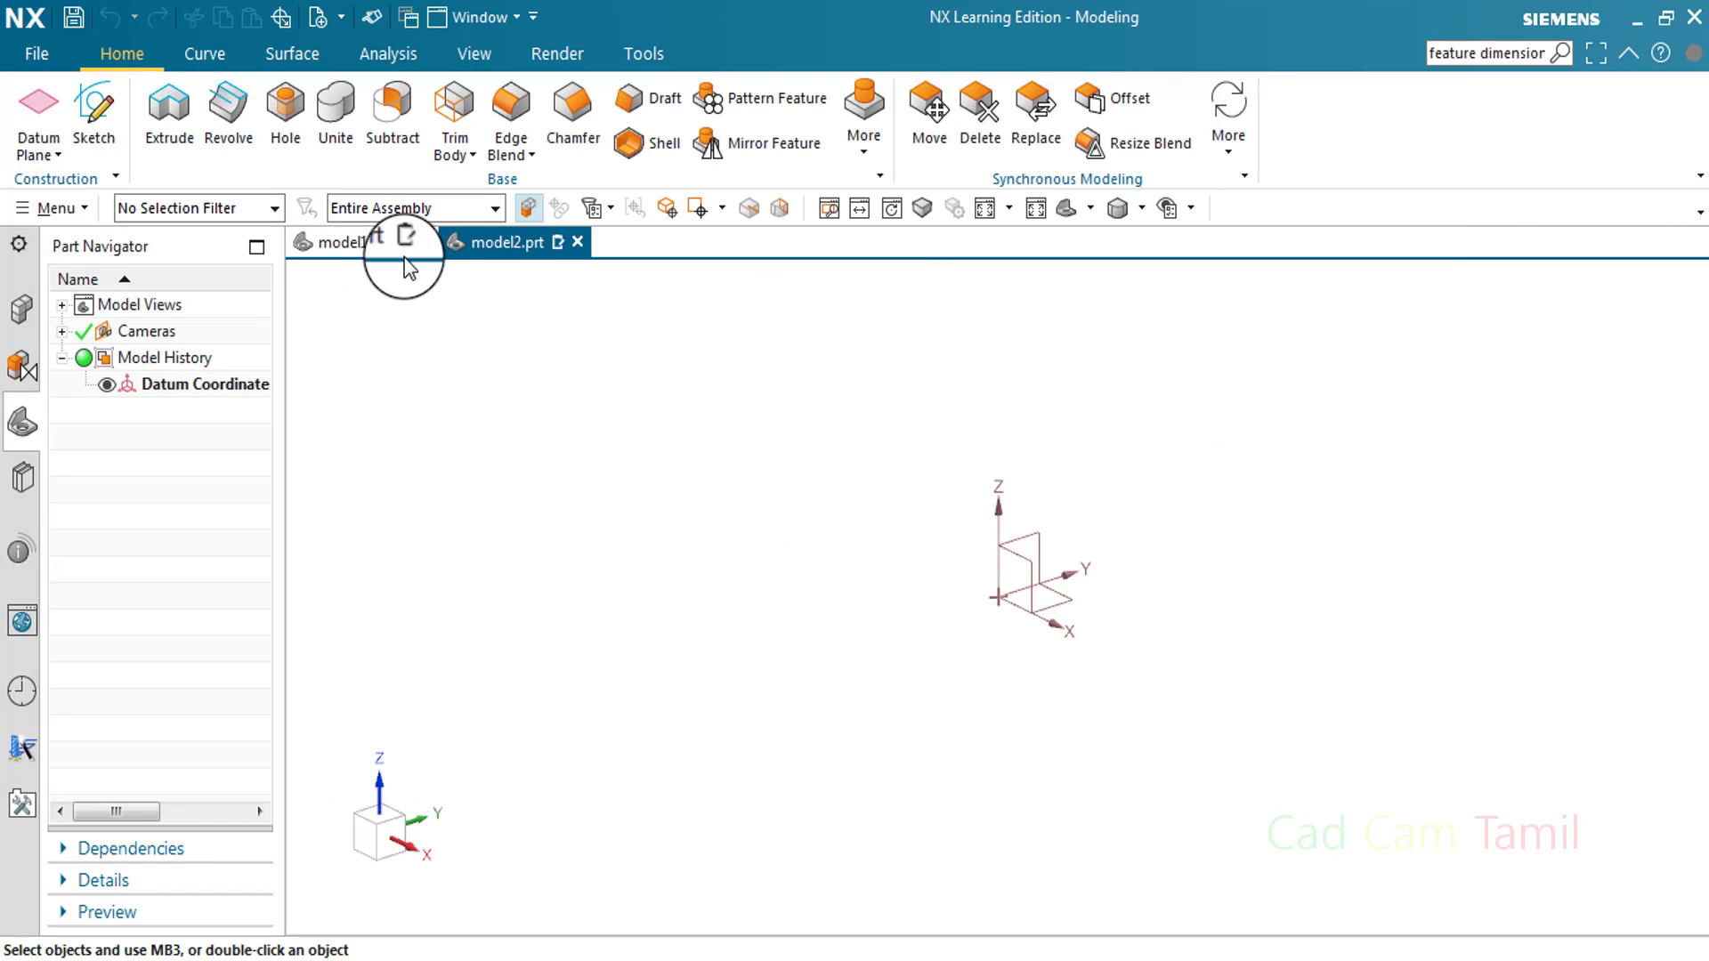
# - Create a sketch on the XY plane of the datum coordinate system
pyautogui.click(94, 130)
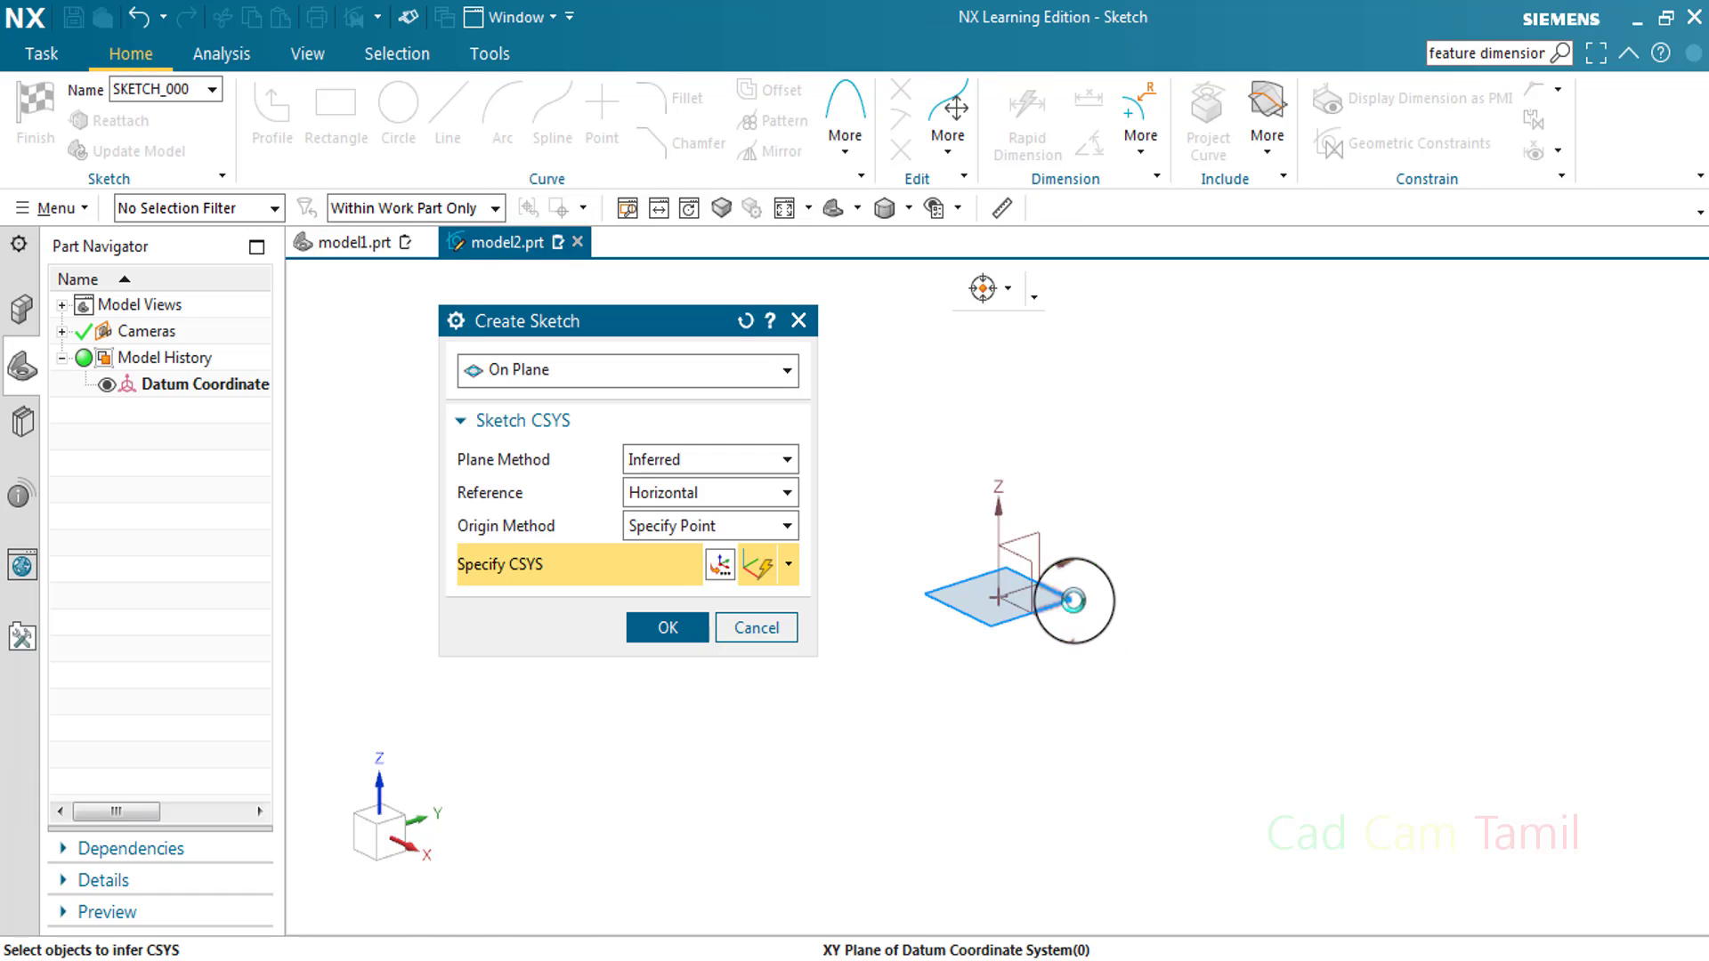
pyautogui.click(1032, 588)
pyautogui.click(668, 627)
# - Draw a 50 mm diameter circle centred on the origin in the model2.prt sketch
pyautogui.click(397, 115)
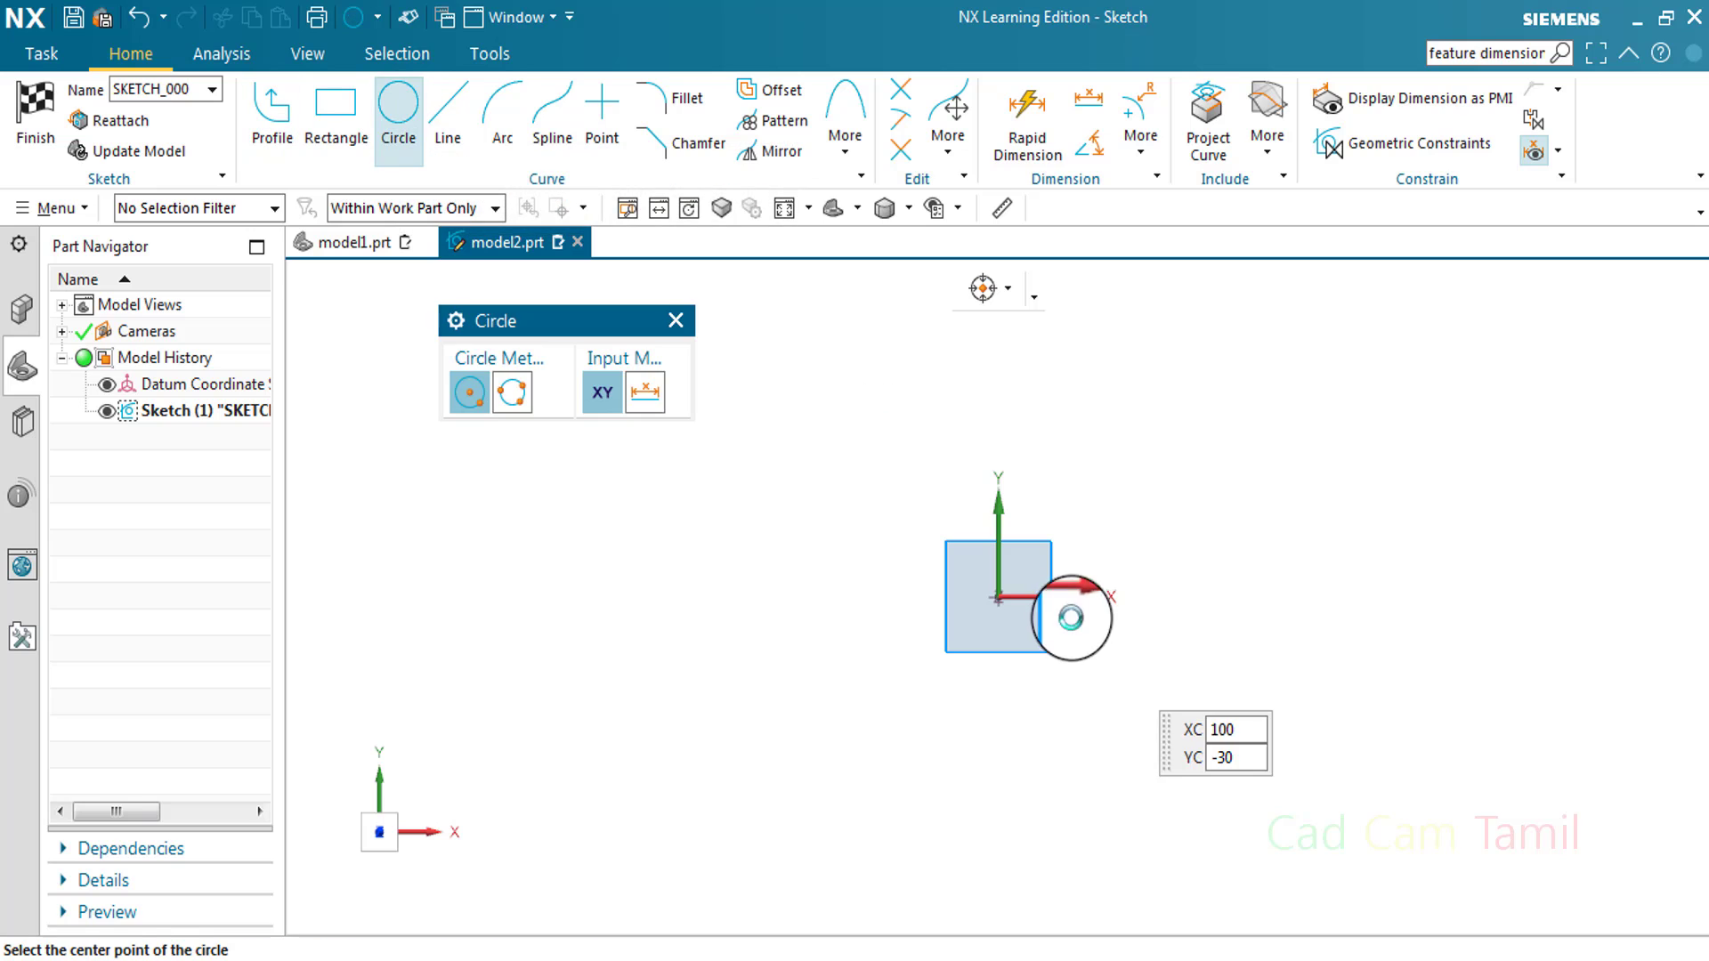
pyautogui.click(999, 600)
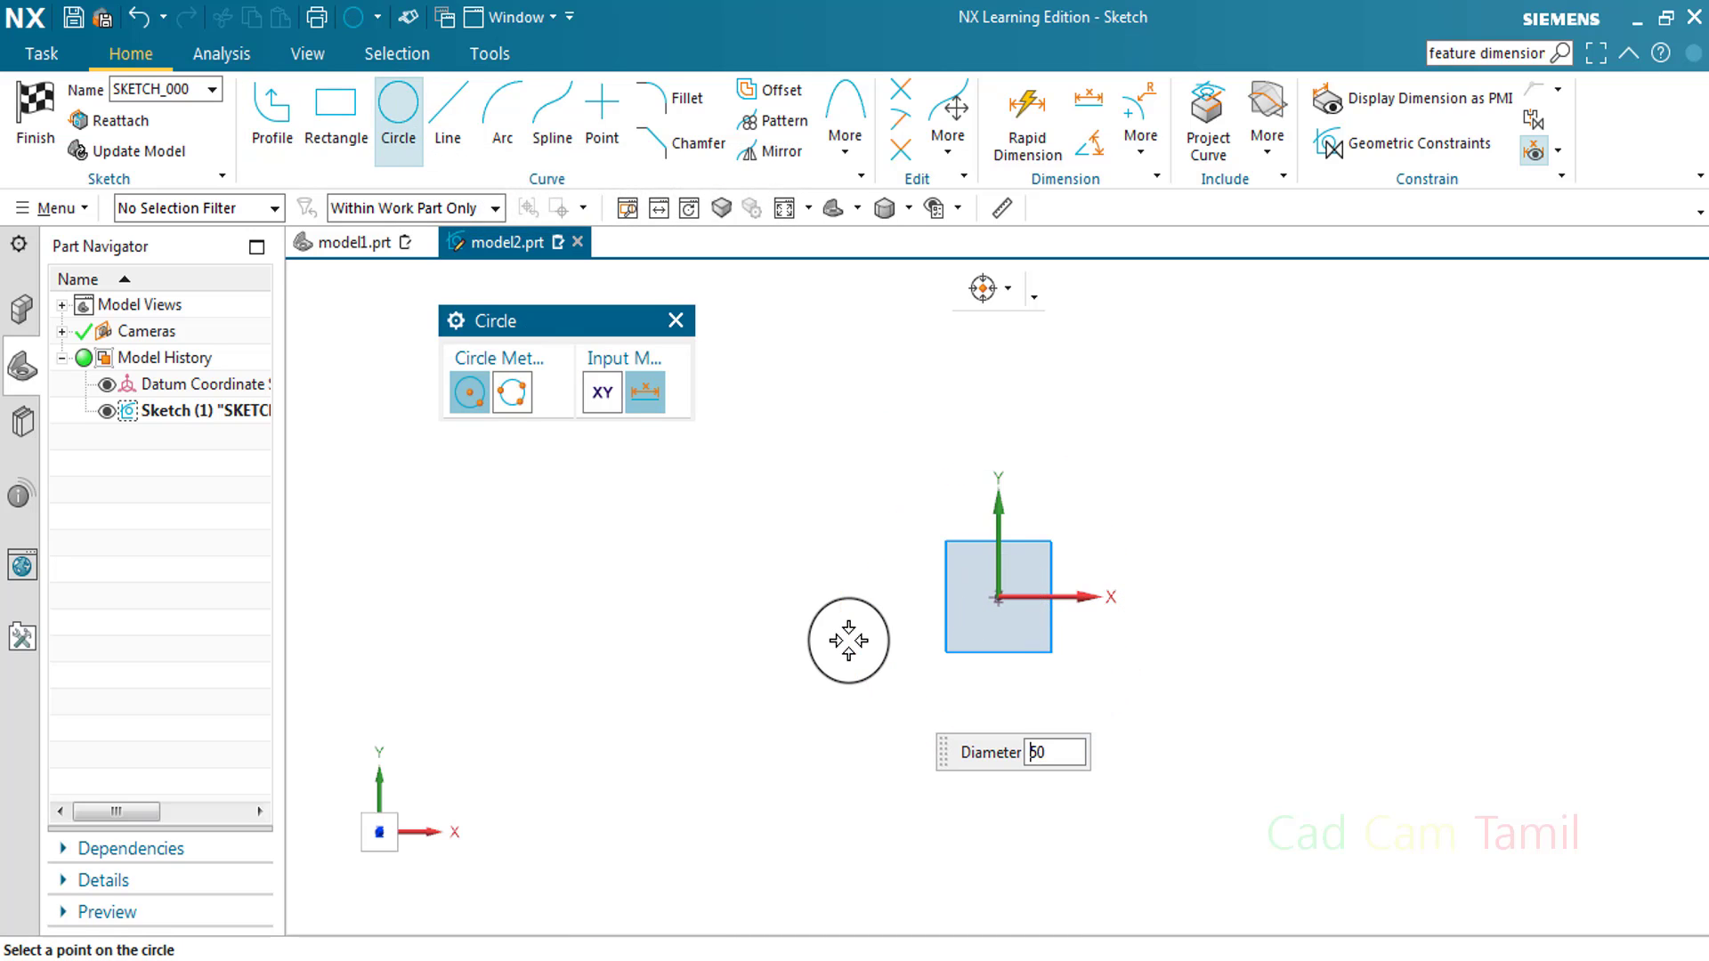
pyautogui.press('Return')
pyautogui.press('Escape')
# - Reposition the diameter dimension to the left of the circle in model2.prt and finish the sketch
pyautogui.scroll(5, 1014, 499)
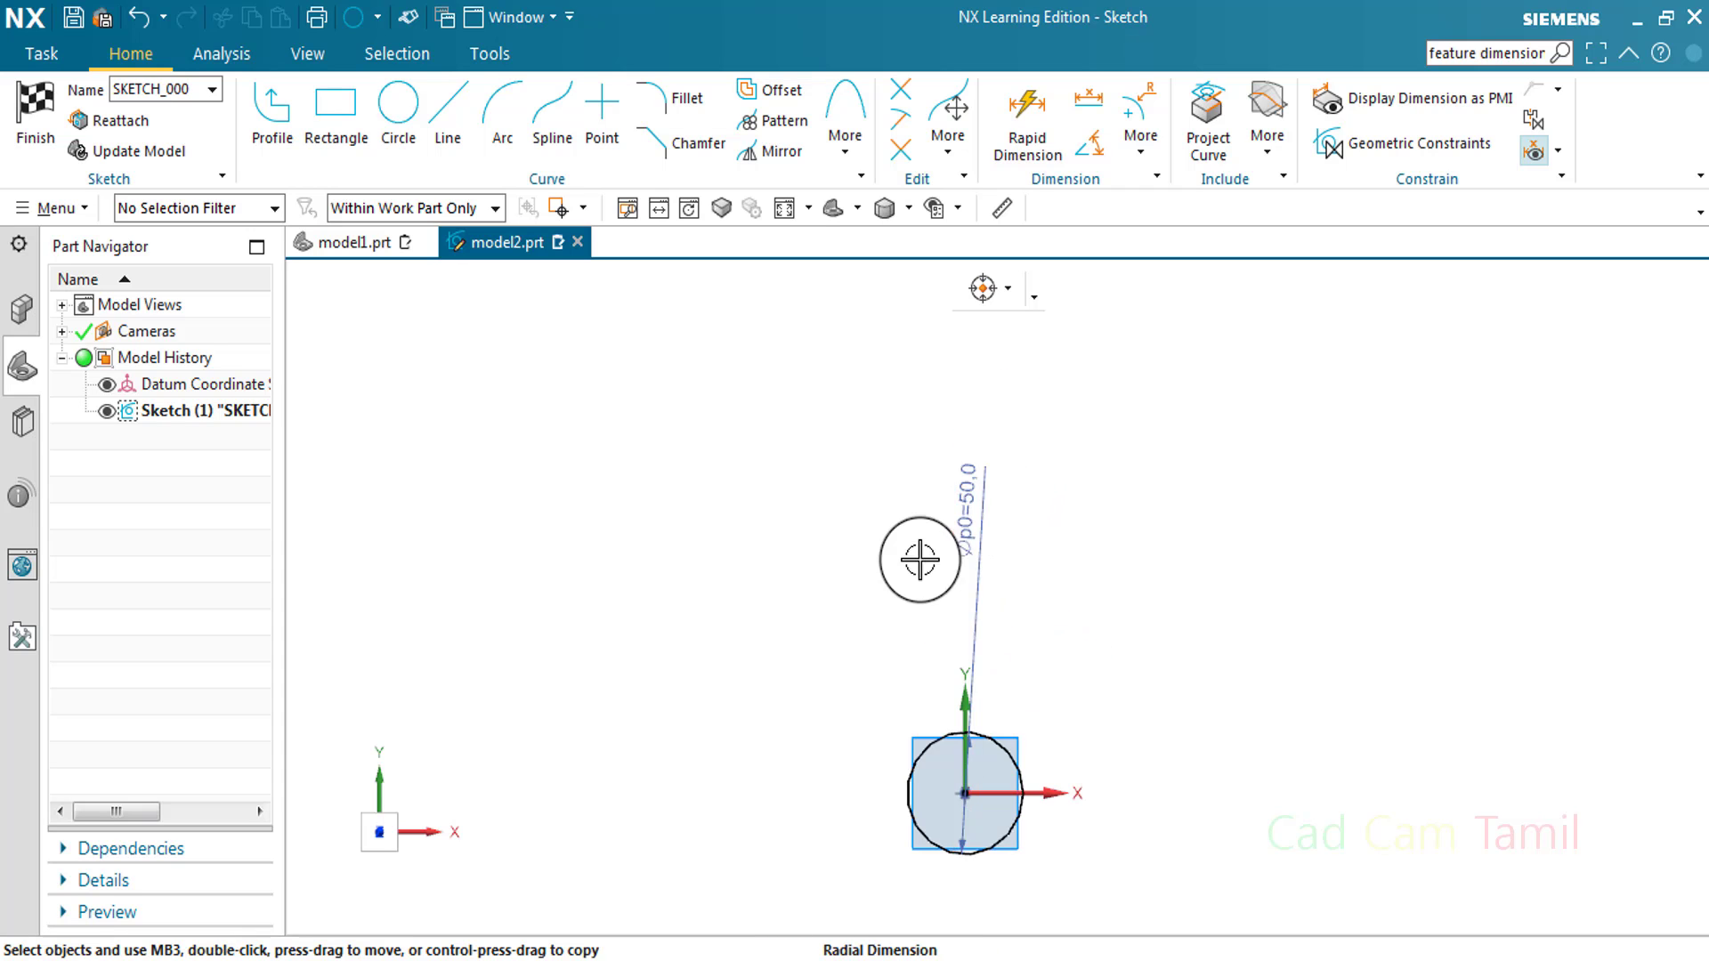
pyautogui.moveTo(920, 560); pyautogui.dragTo(837, 703)
pyautogui.scroll(-3, 835, 587)
pyautogui.scroll(4, 814, 627)
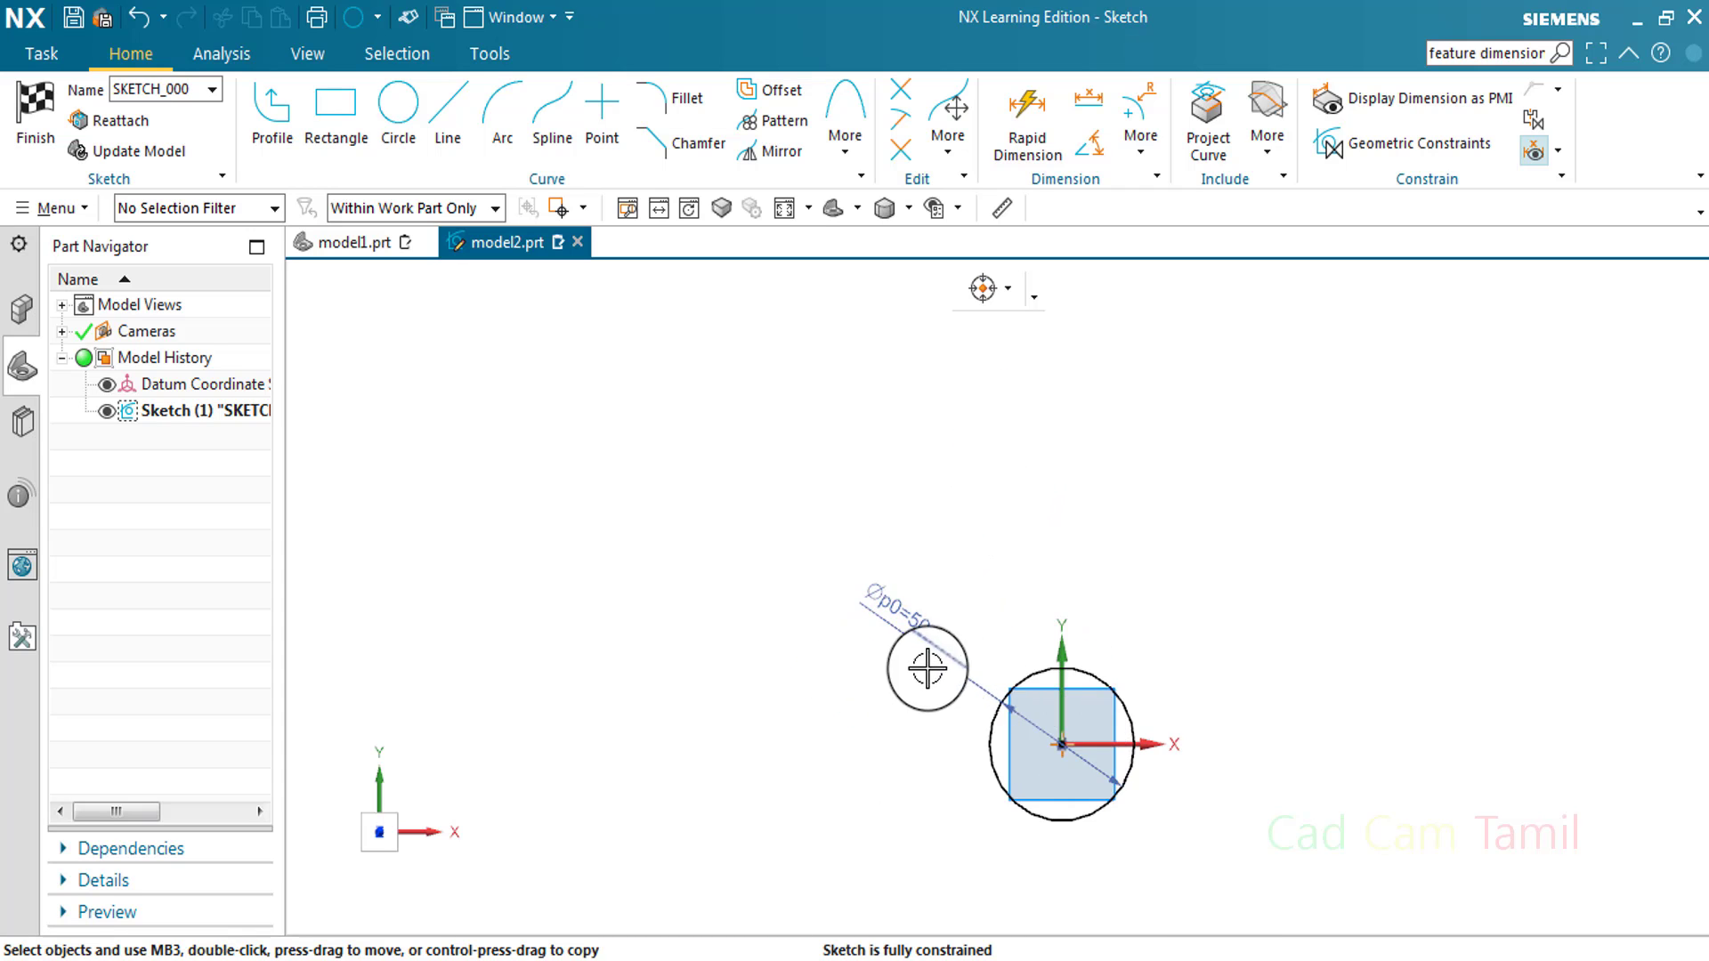
pyautogui.scroll(-3, 927, 669)
pyautogui.scroll(2, 999, 730)
pyautogui.scroll(2, 833, 593)
pyautogui.moveTo(870, 572); pyautogui.dragTo(939, 670)
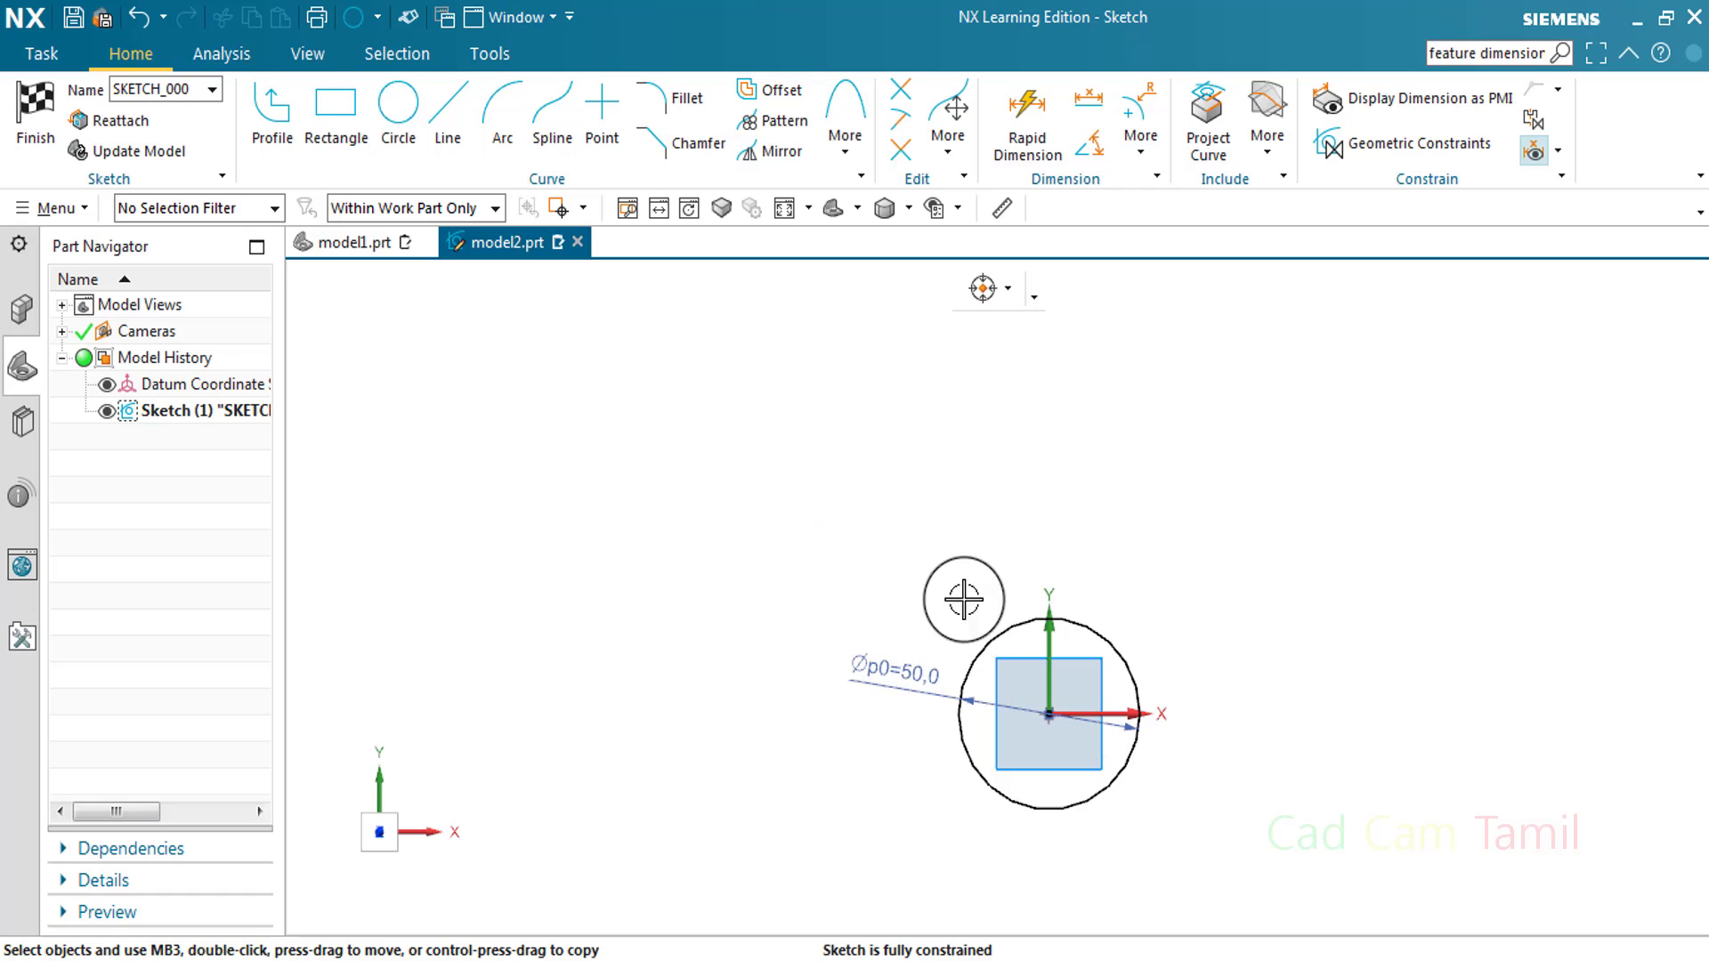
pyautogui.click(36, 111)
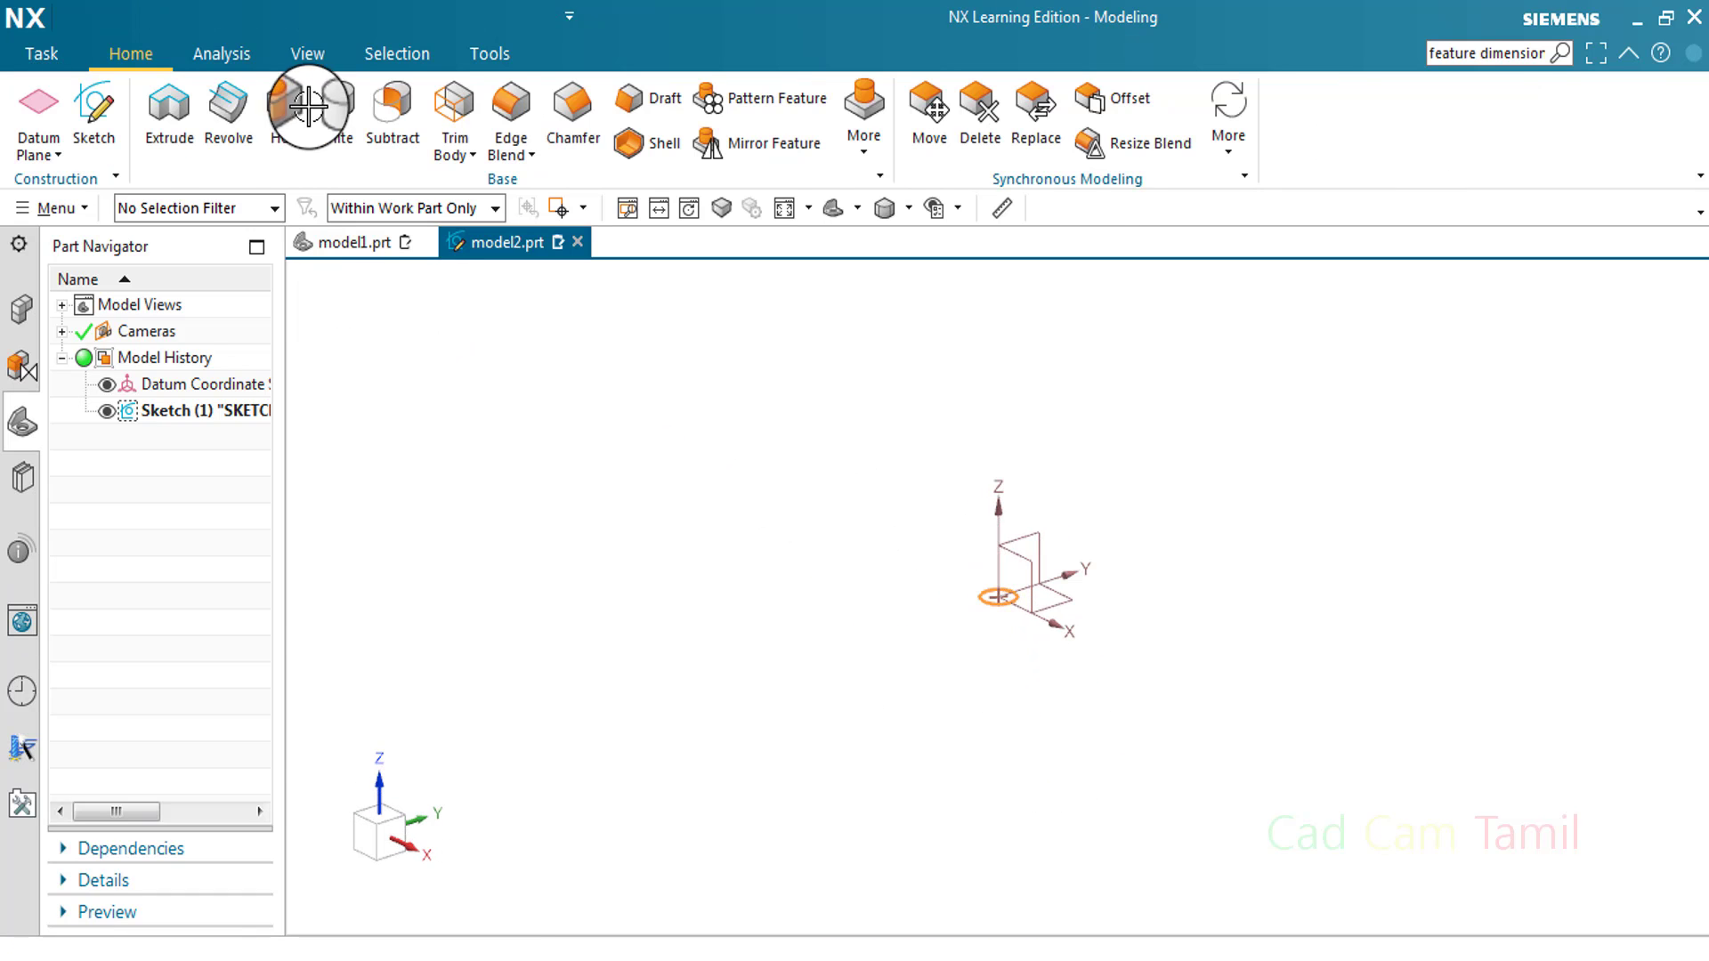
# - Arrange the two open parts side by side with the two-column window layout
pyautogui.click(447, 55)
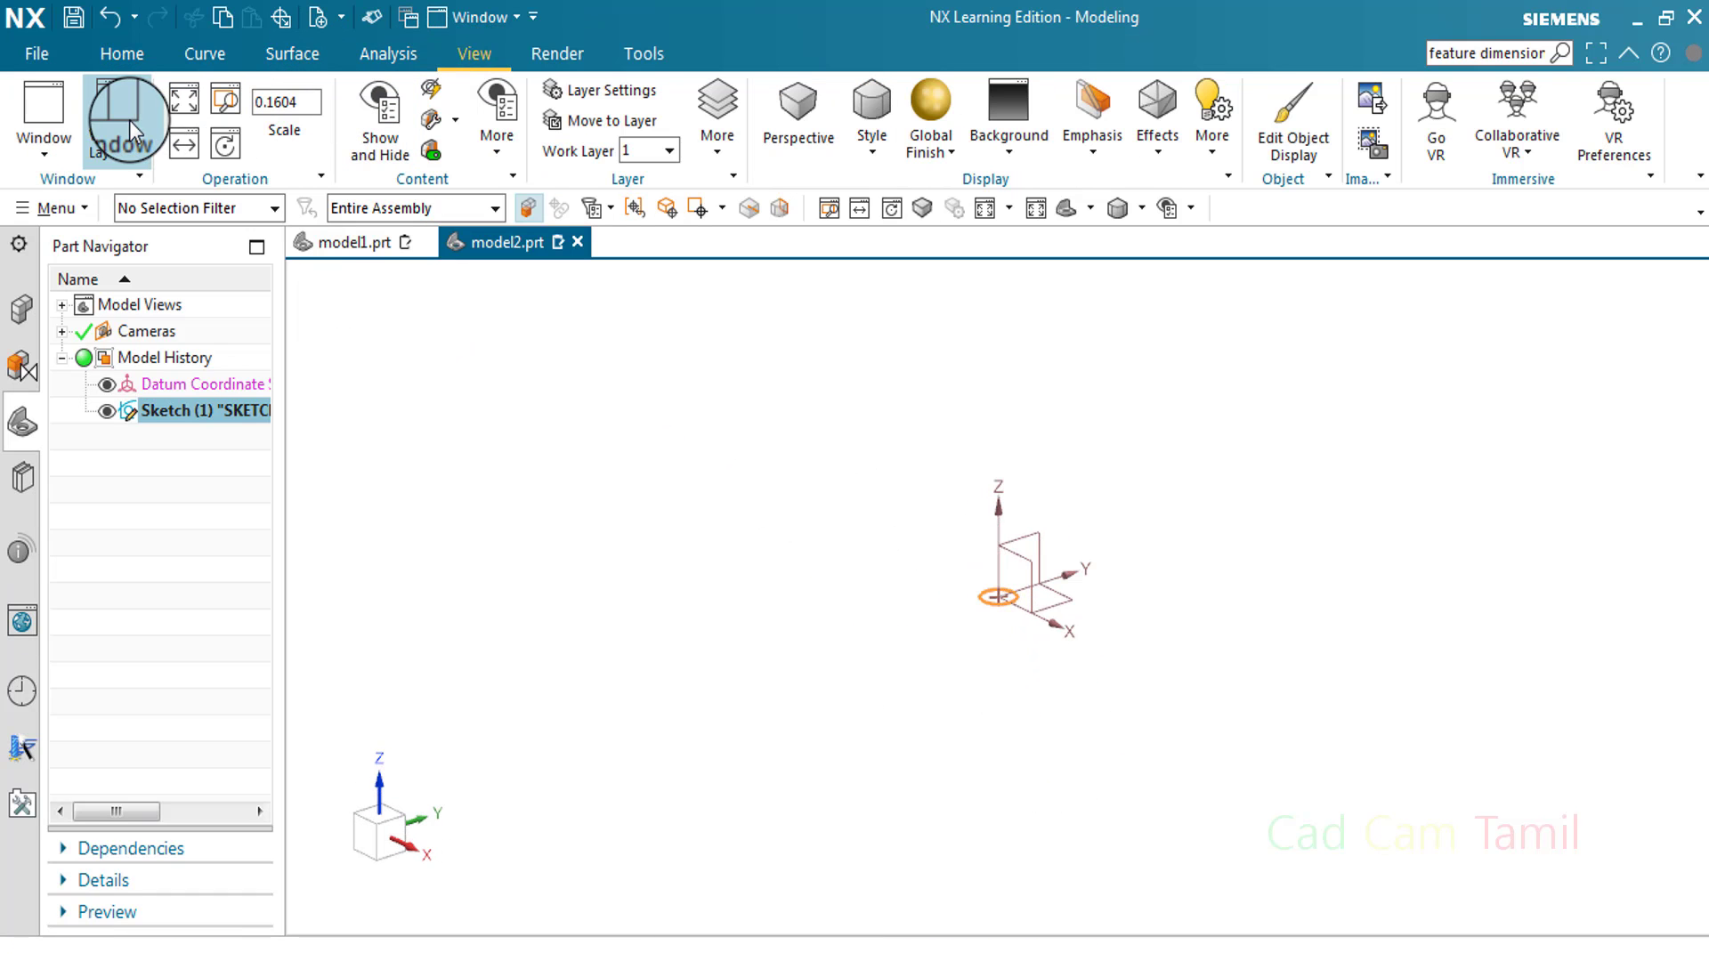
pyautogui.click(123, 100)
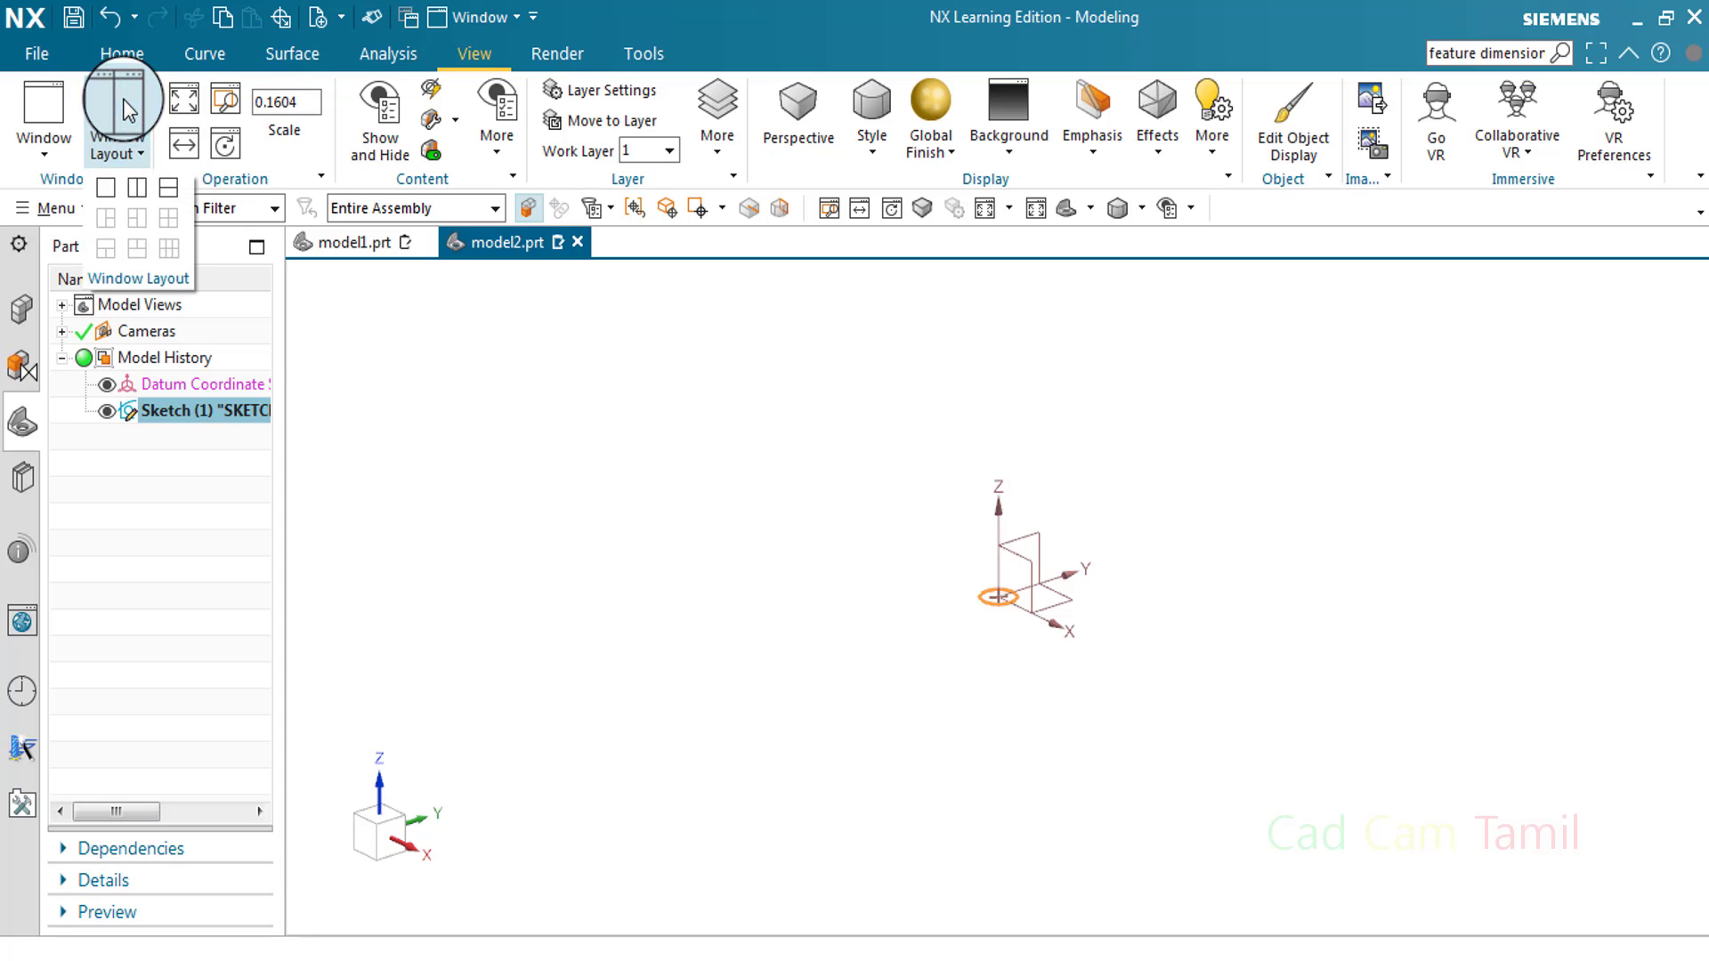
pyautogui.click(130, 187)
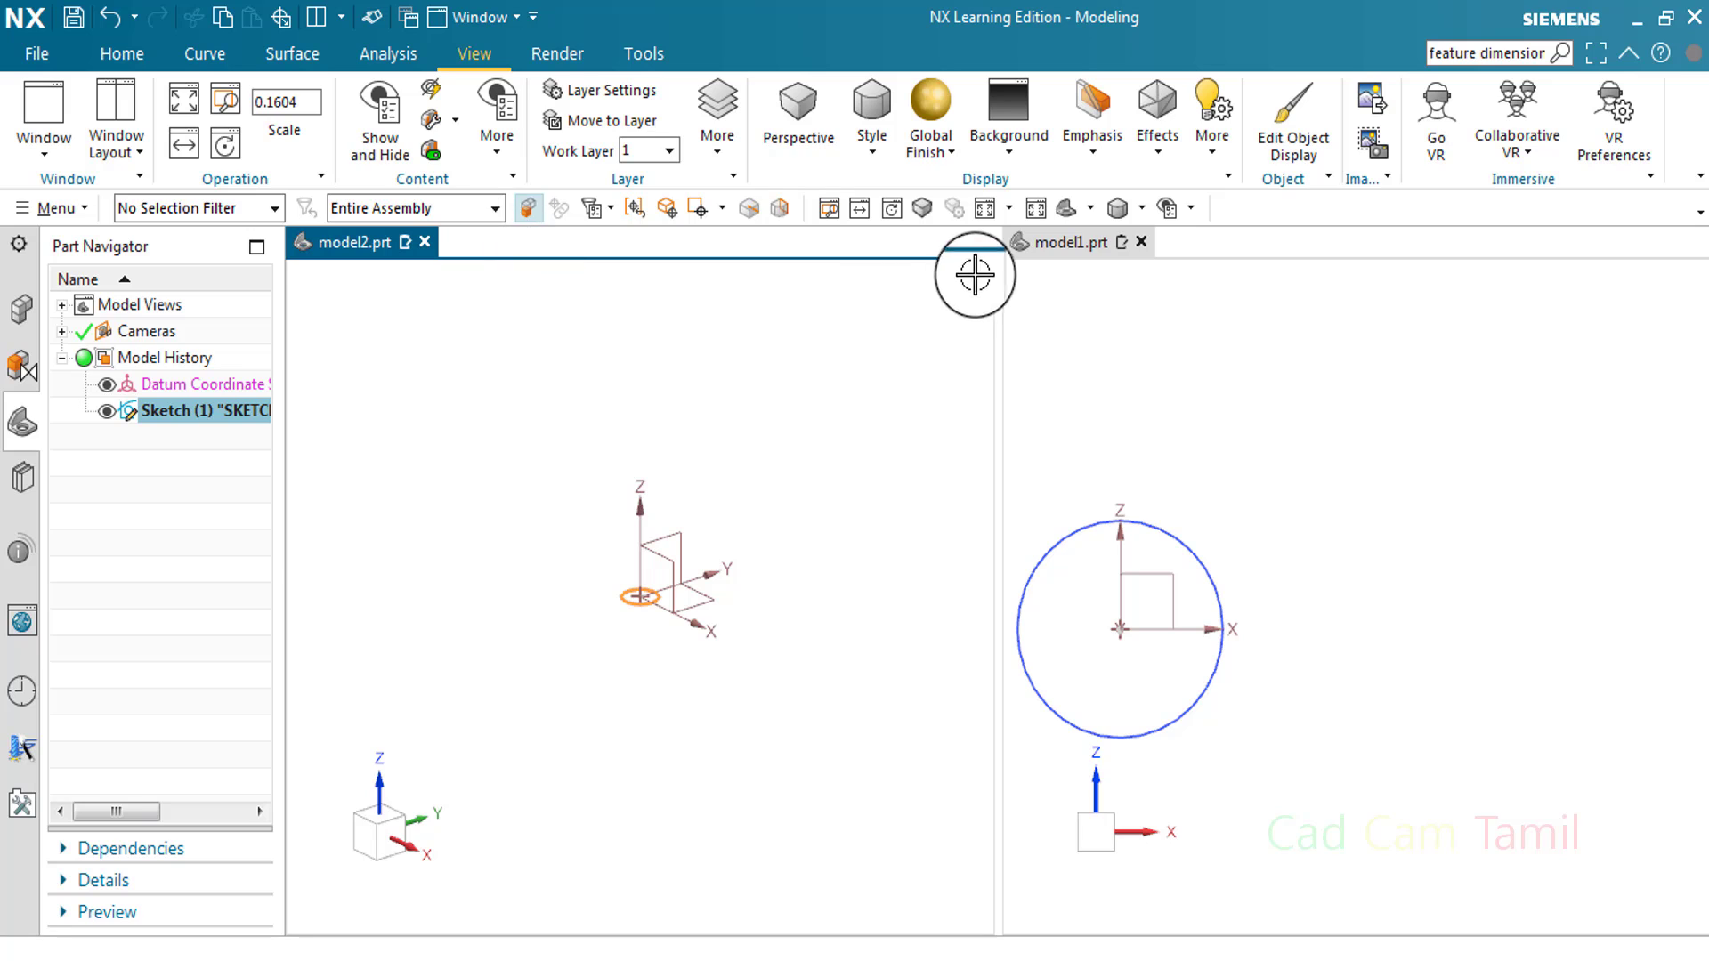
# - Examine the circle sketches of model2.prt and model1.prt side by side, making model1.prt the active part
pyautogui.scroll(-5, 649, 507)
pyautogui.scroll(2, 579, 481)
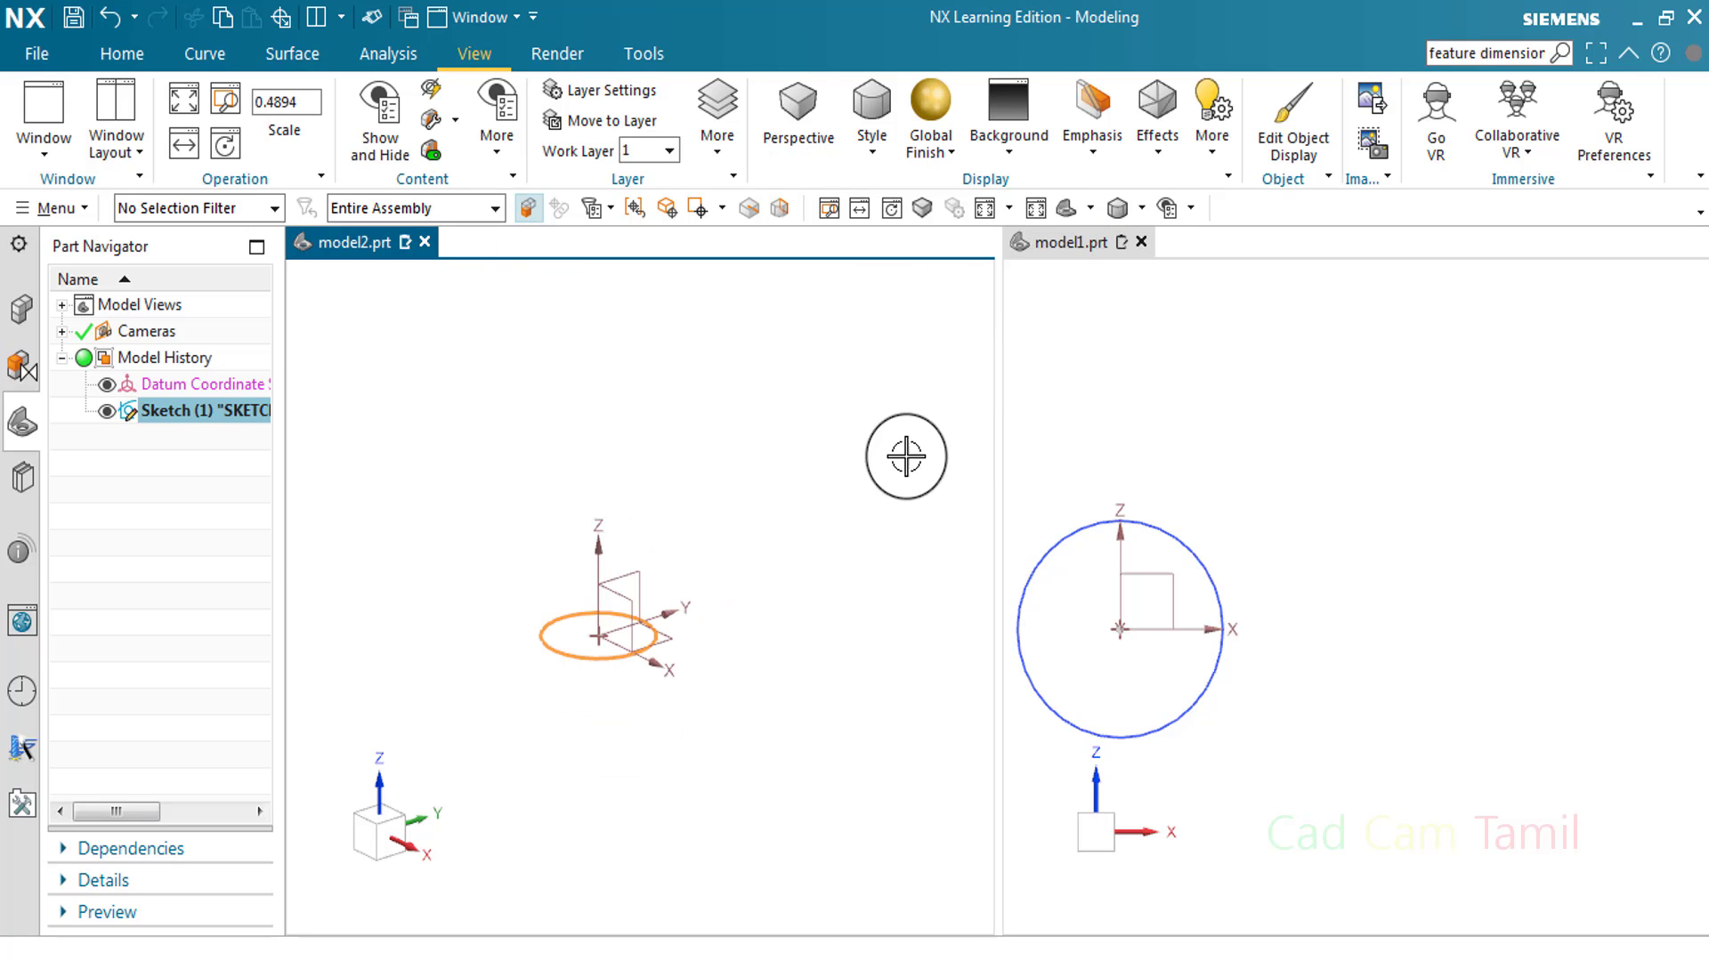
pyautogui.click(1428, 563)
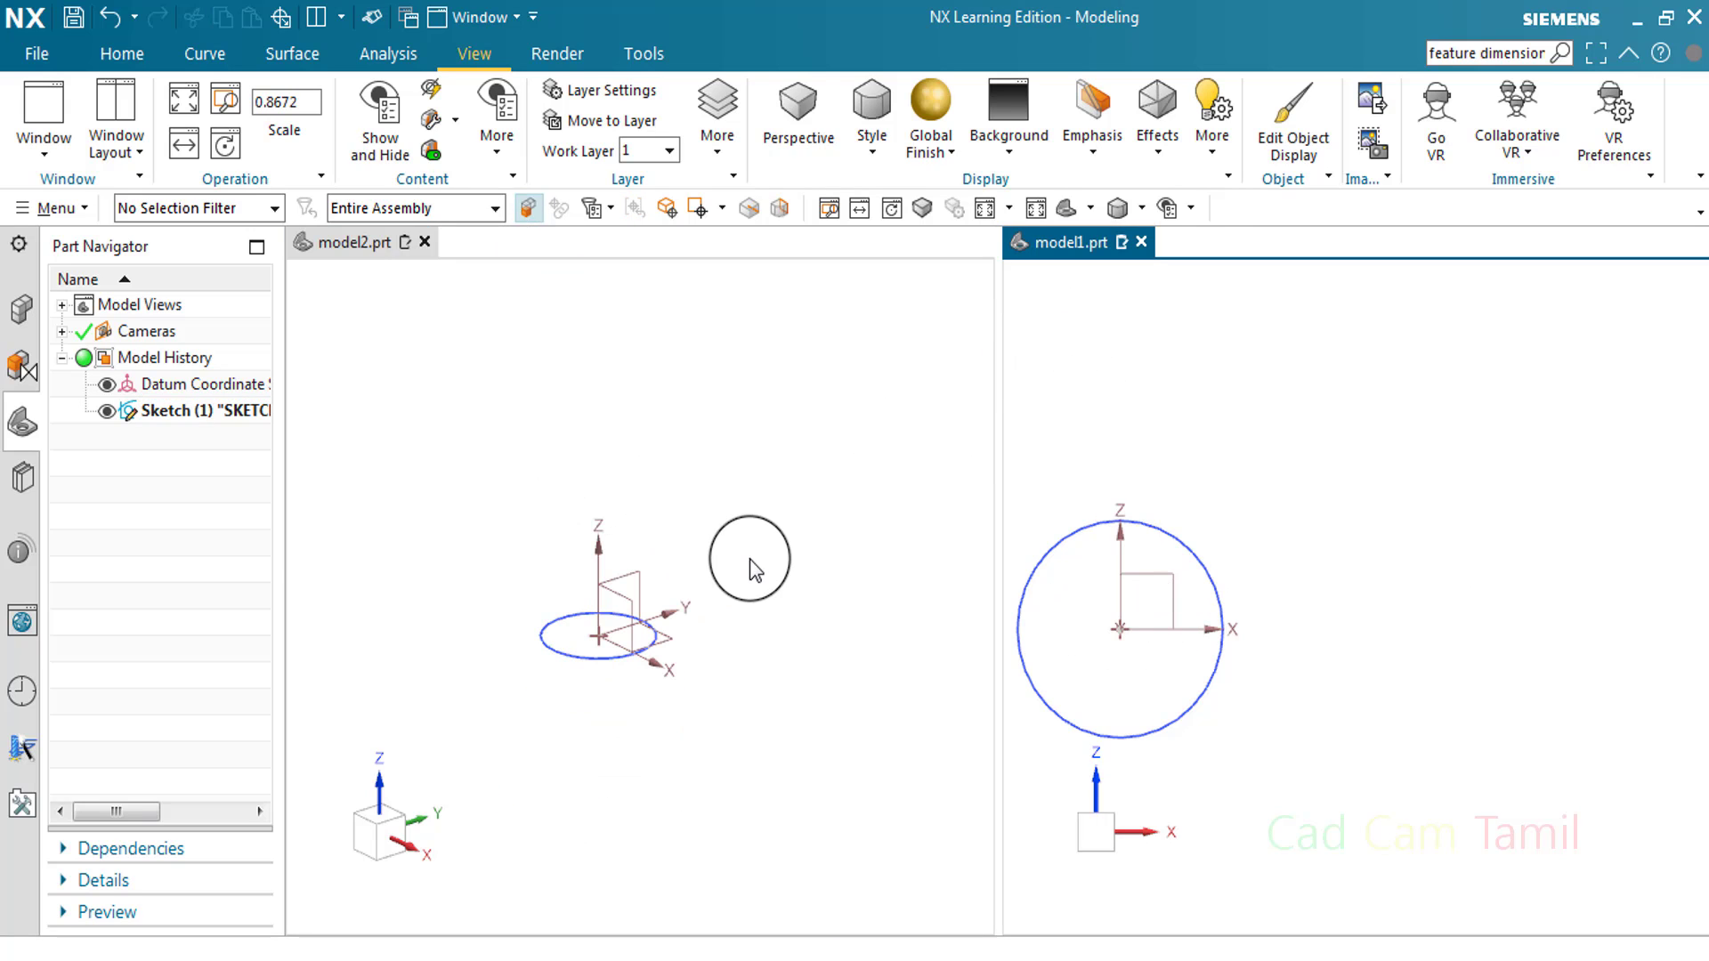
pyautogui.scroll(-4, 752, 563)
pyautogui.scroll(3, 890, 539)
pyautogui.scroll(-3, 739, 552)
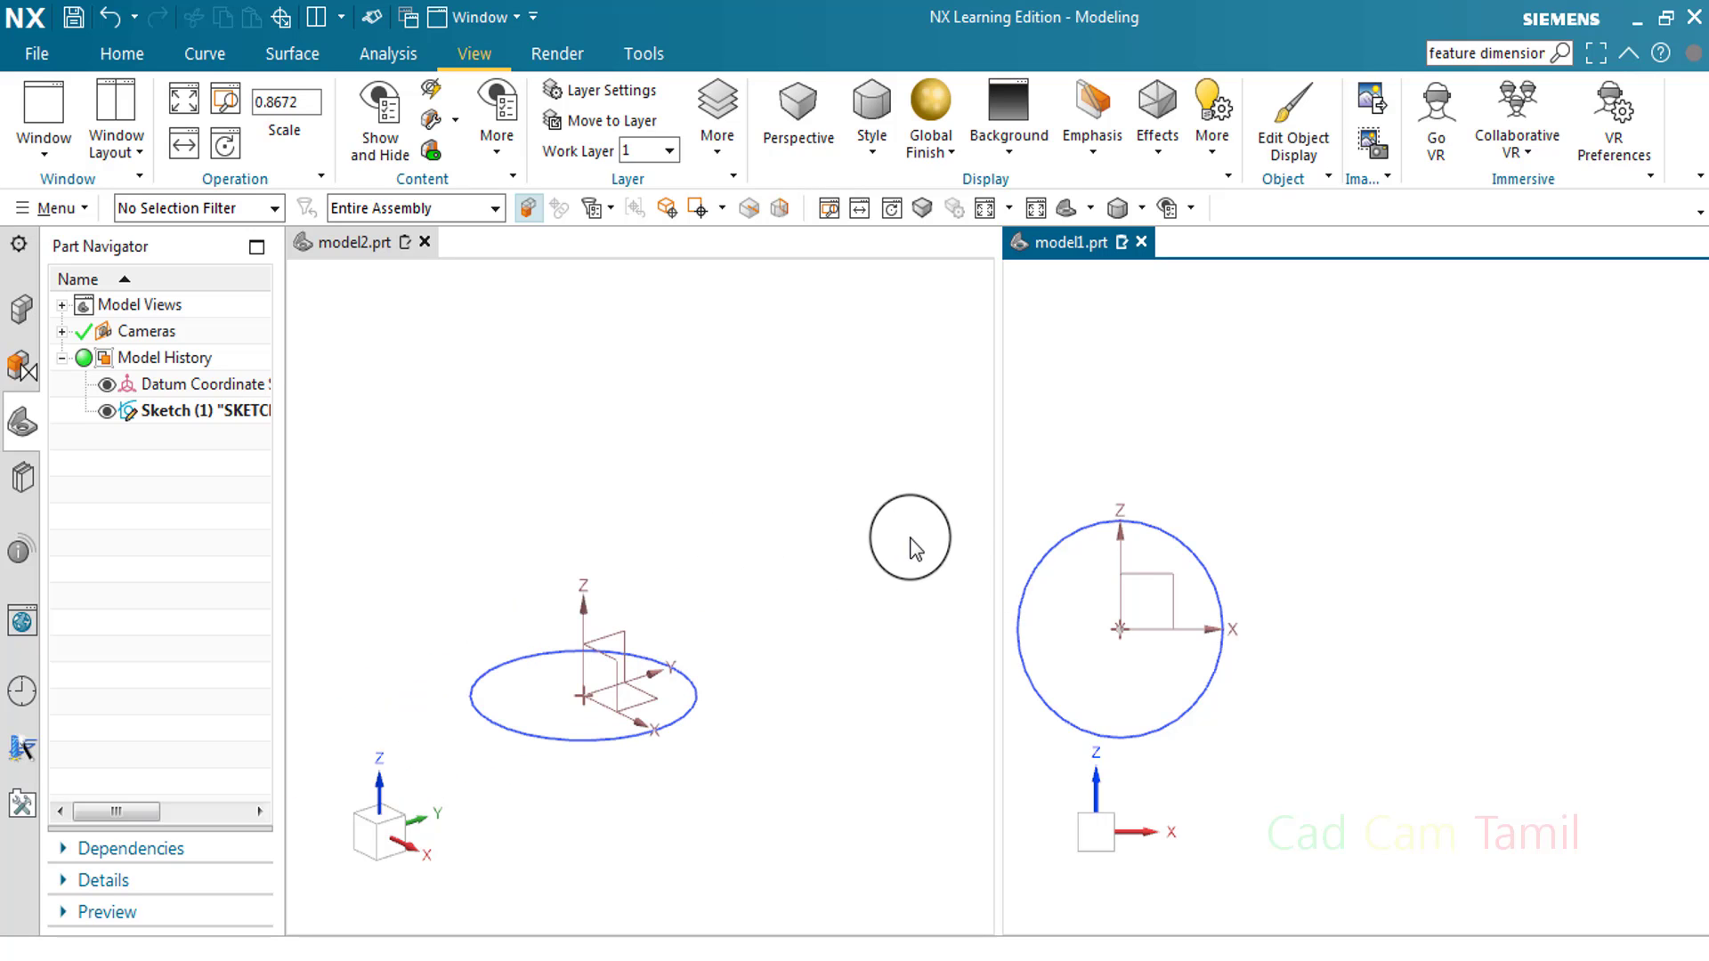
pyautogui.scroll(3, 1114, 550)
pyautogui.scroll(-3, 1068, 565)
pyautogui.scroll(3, 1371, 577)
pyautogui.scroll(-2, 1128, 570)
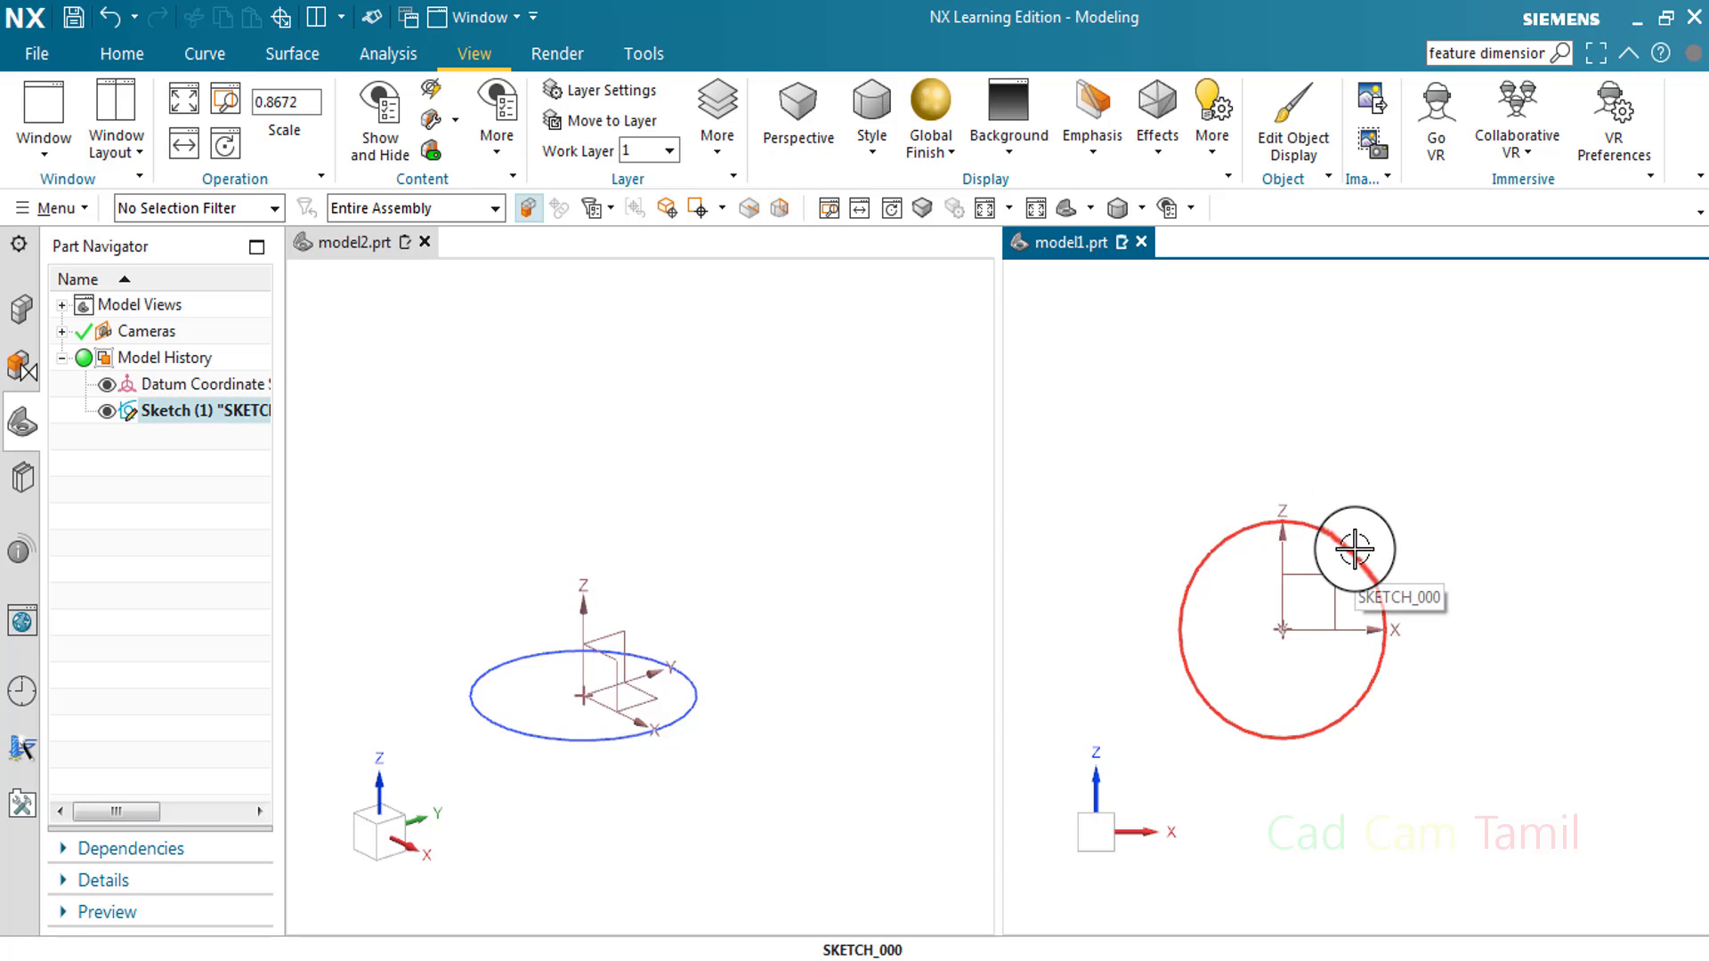
# - Edit the model1.prt sketch to set the circle's diameter to 60 mm, and finish the sketch
pyautogui.click(1354, 549)
pyautogui.doubleClick(1354, 549)
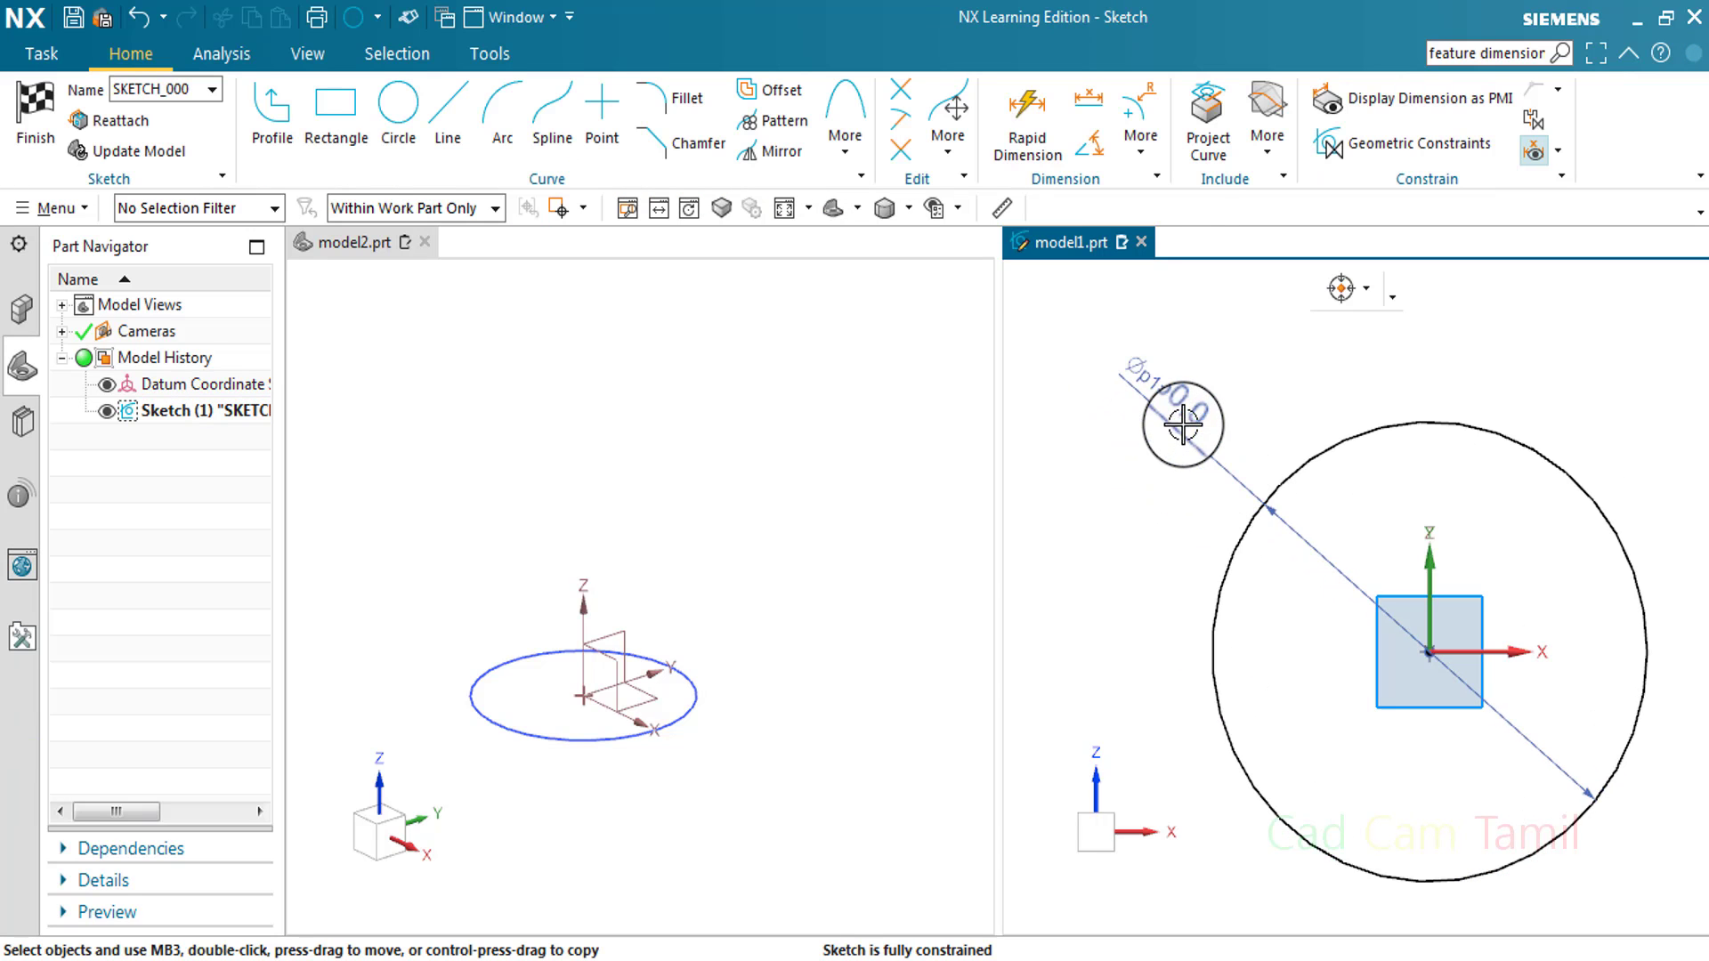
pyautogui.doubleClick(1244, 518)
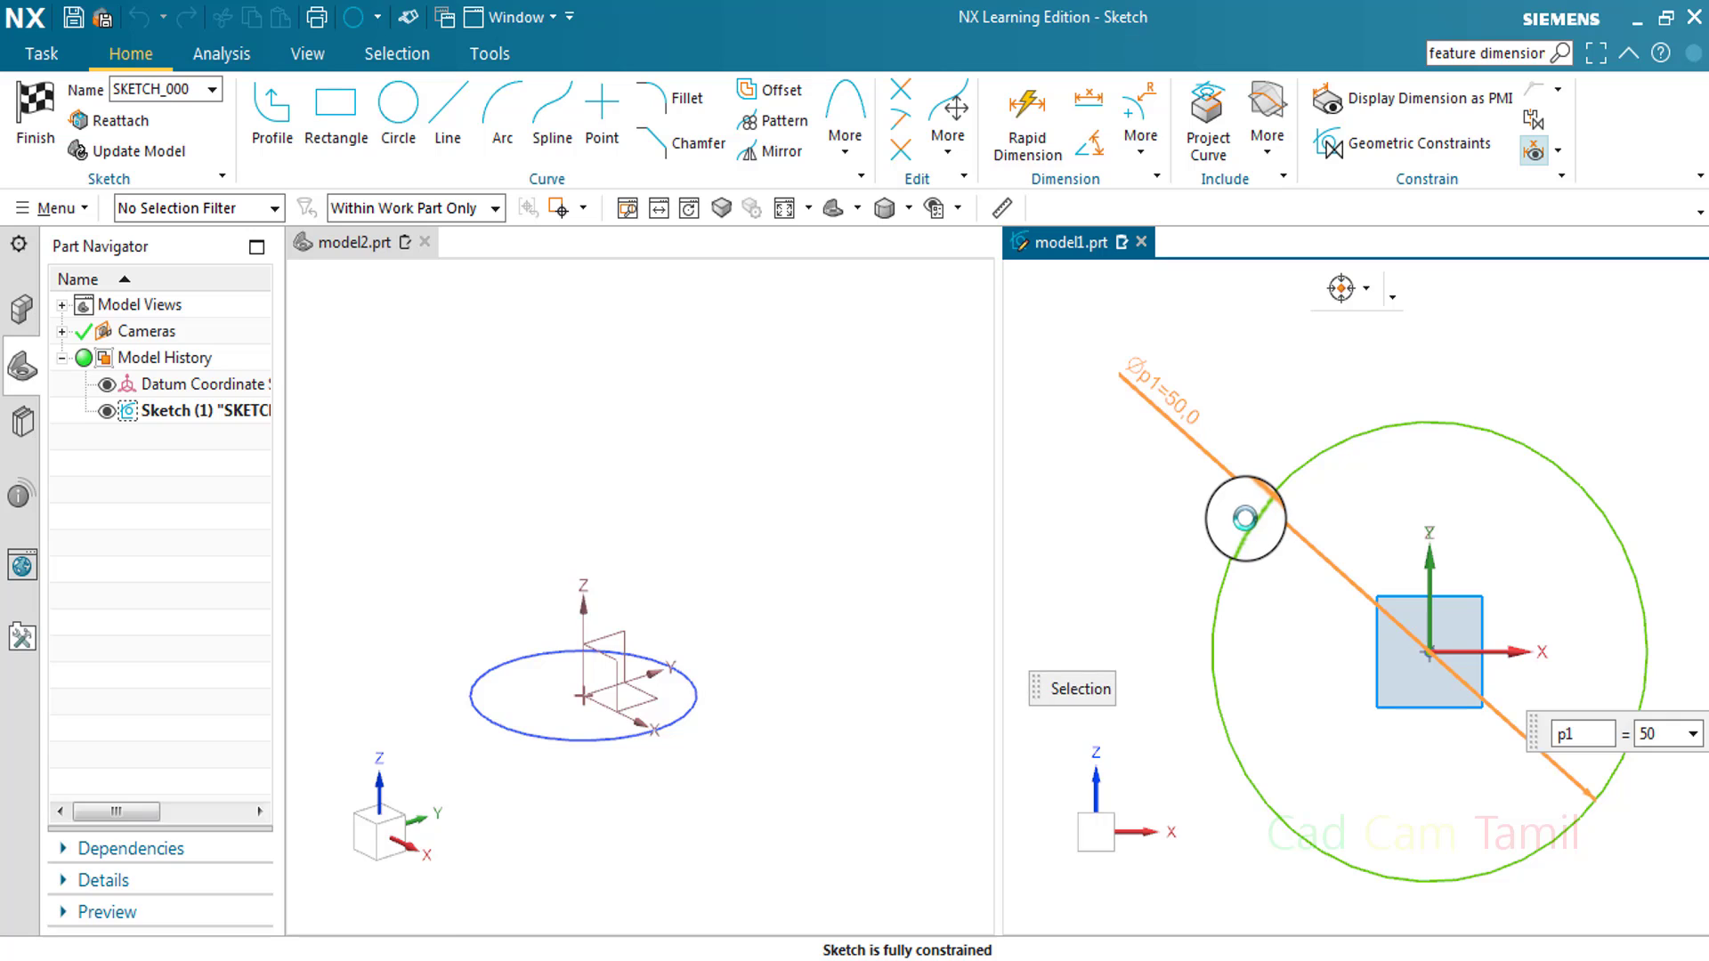
pyautogui.write('60')
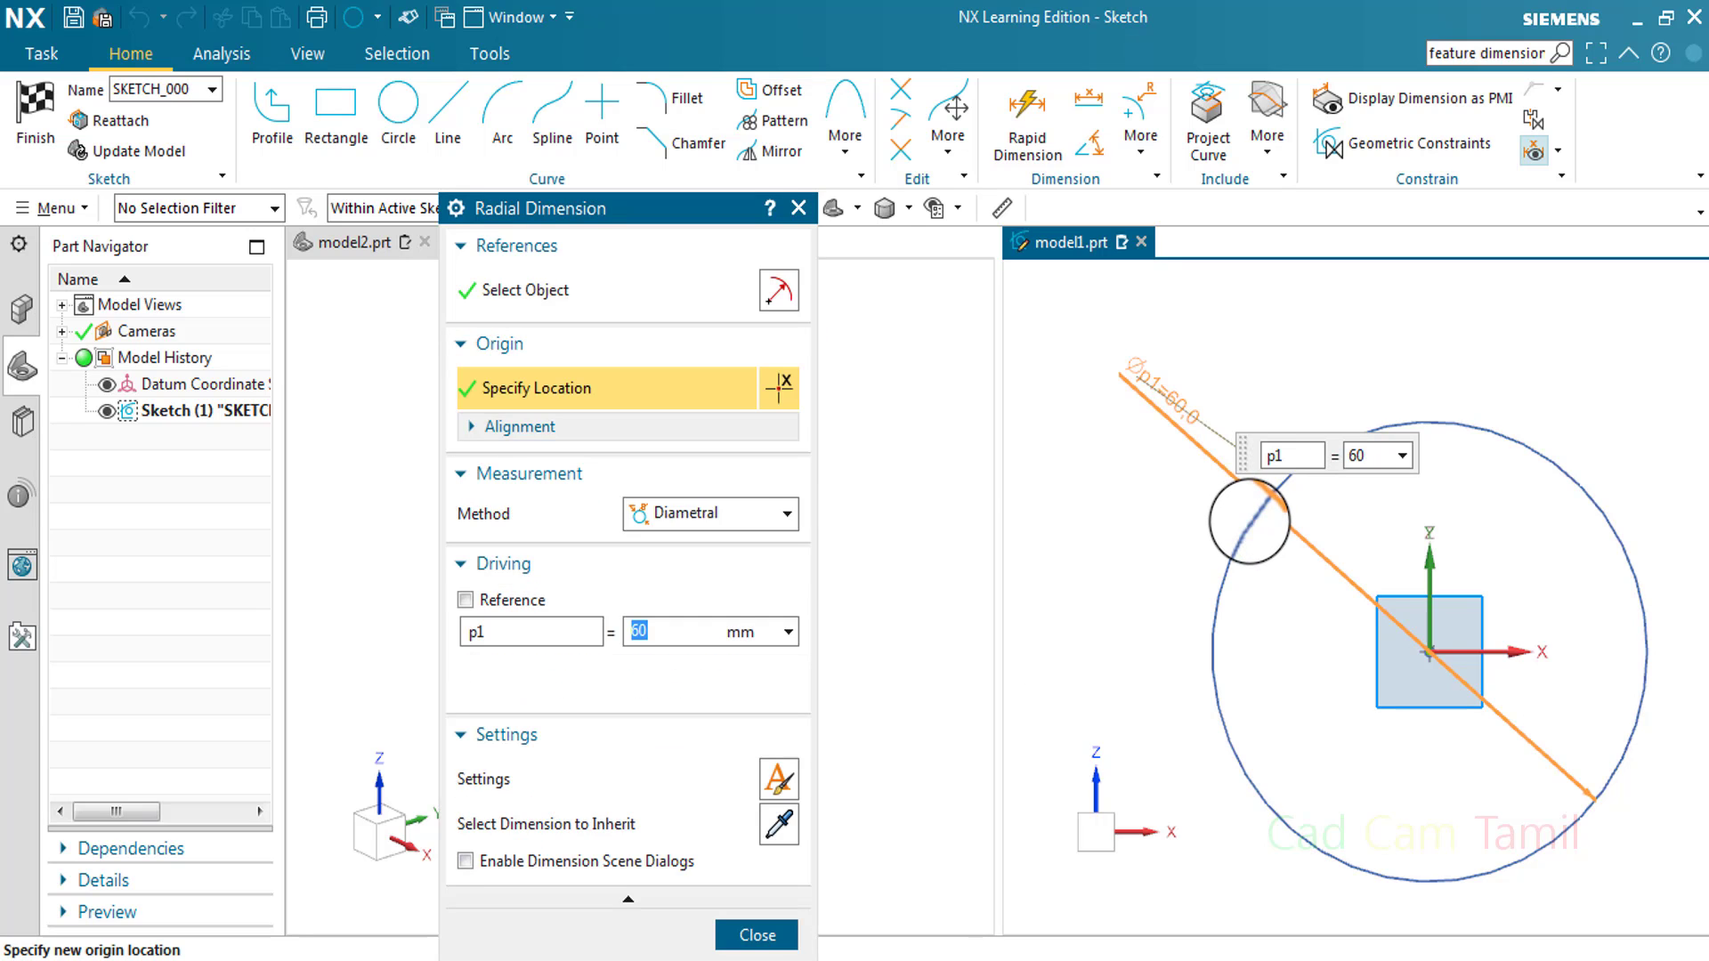
pyautogui.press('Return')
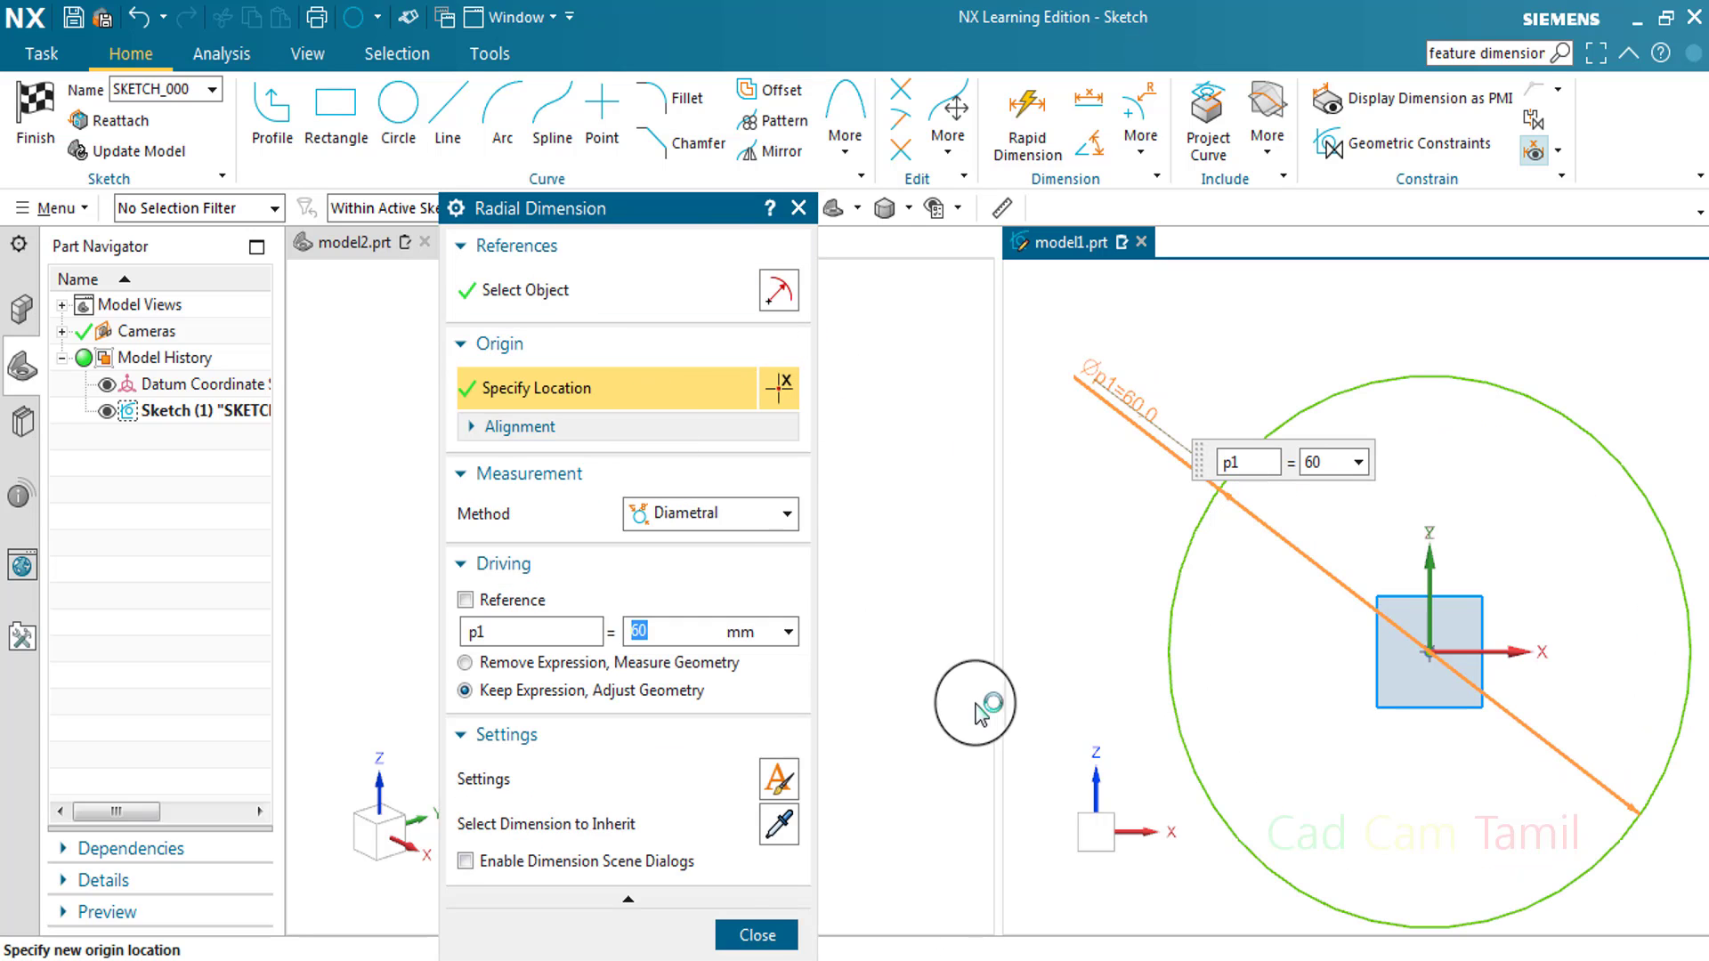
pyautogui.click(754, 937)
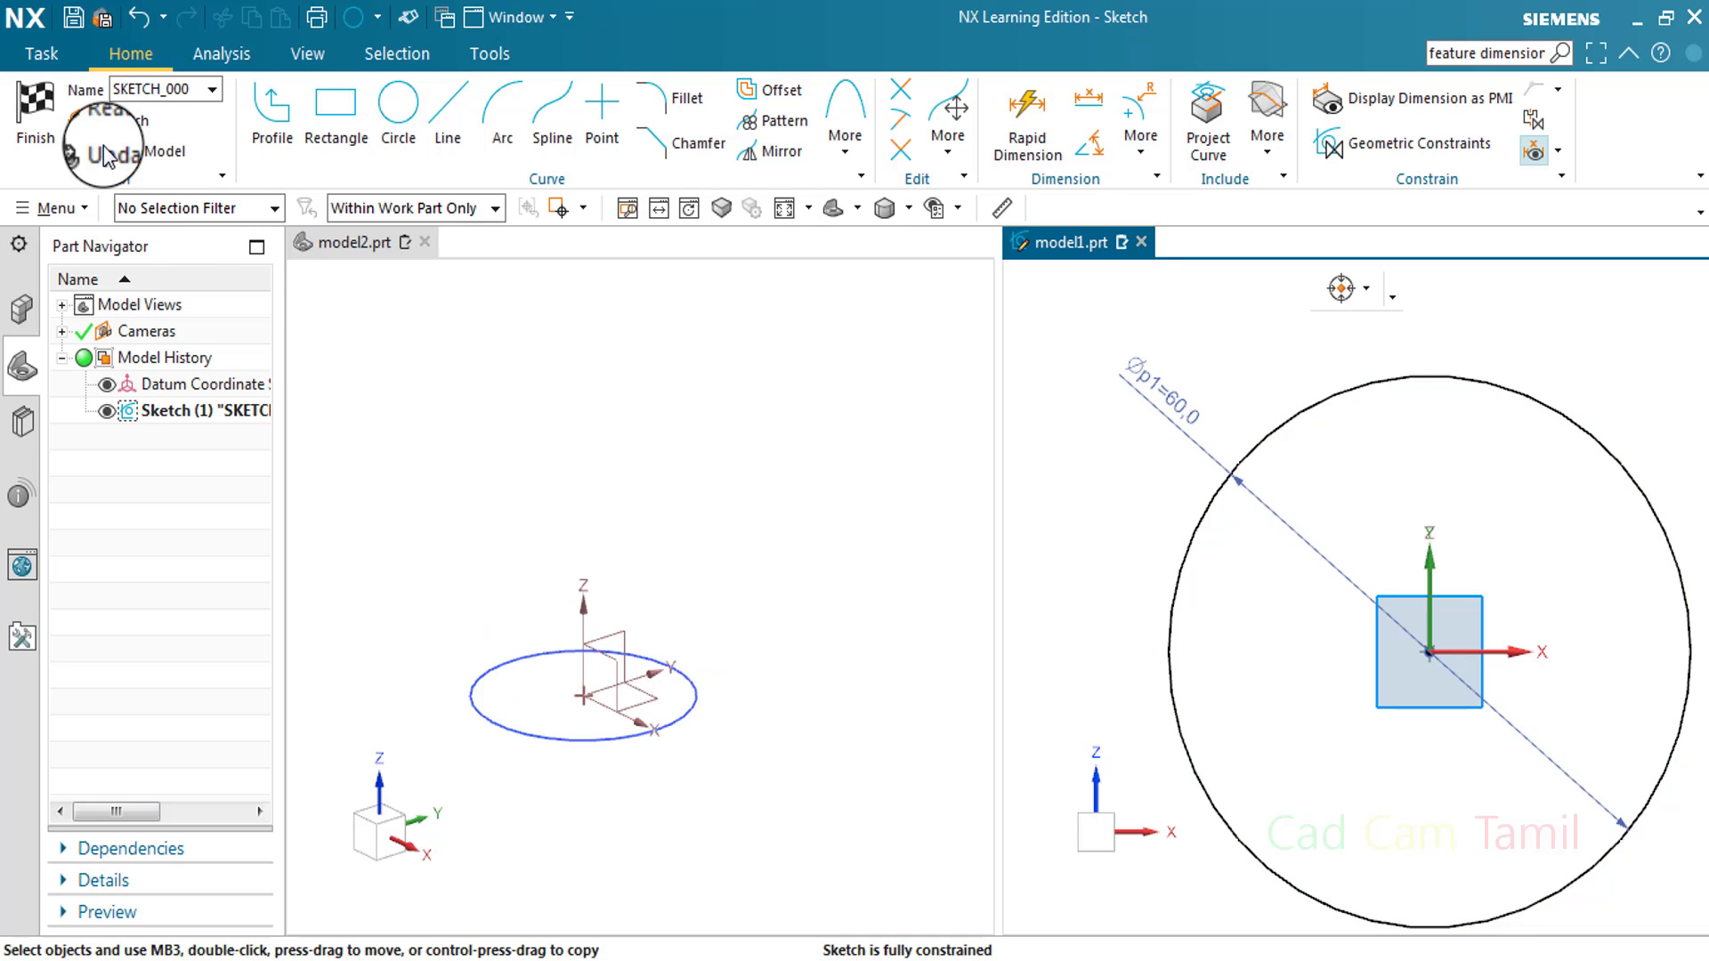
pyautogui.click(52, 107)
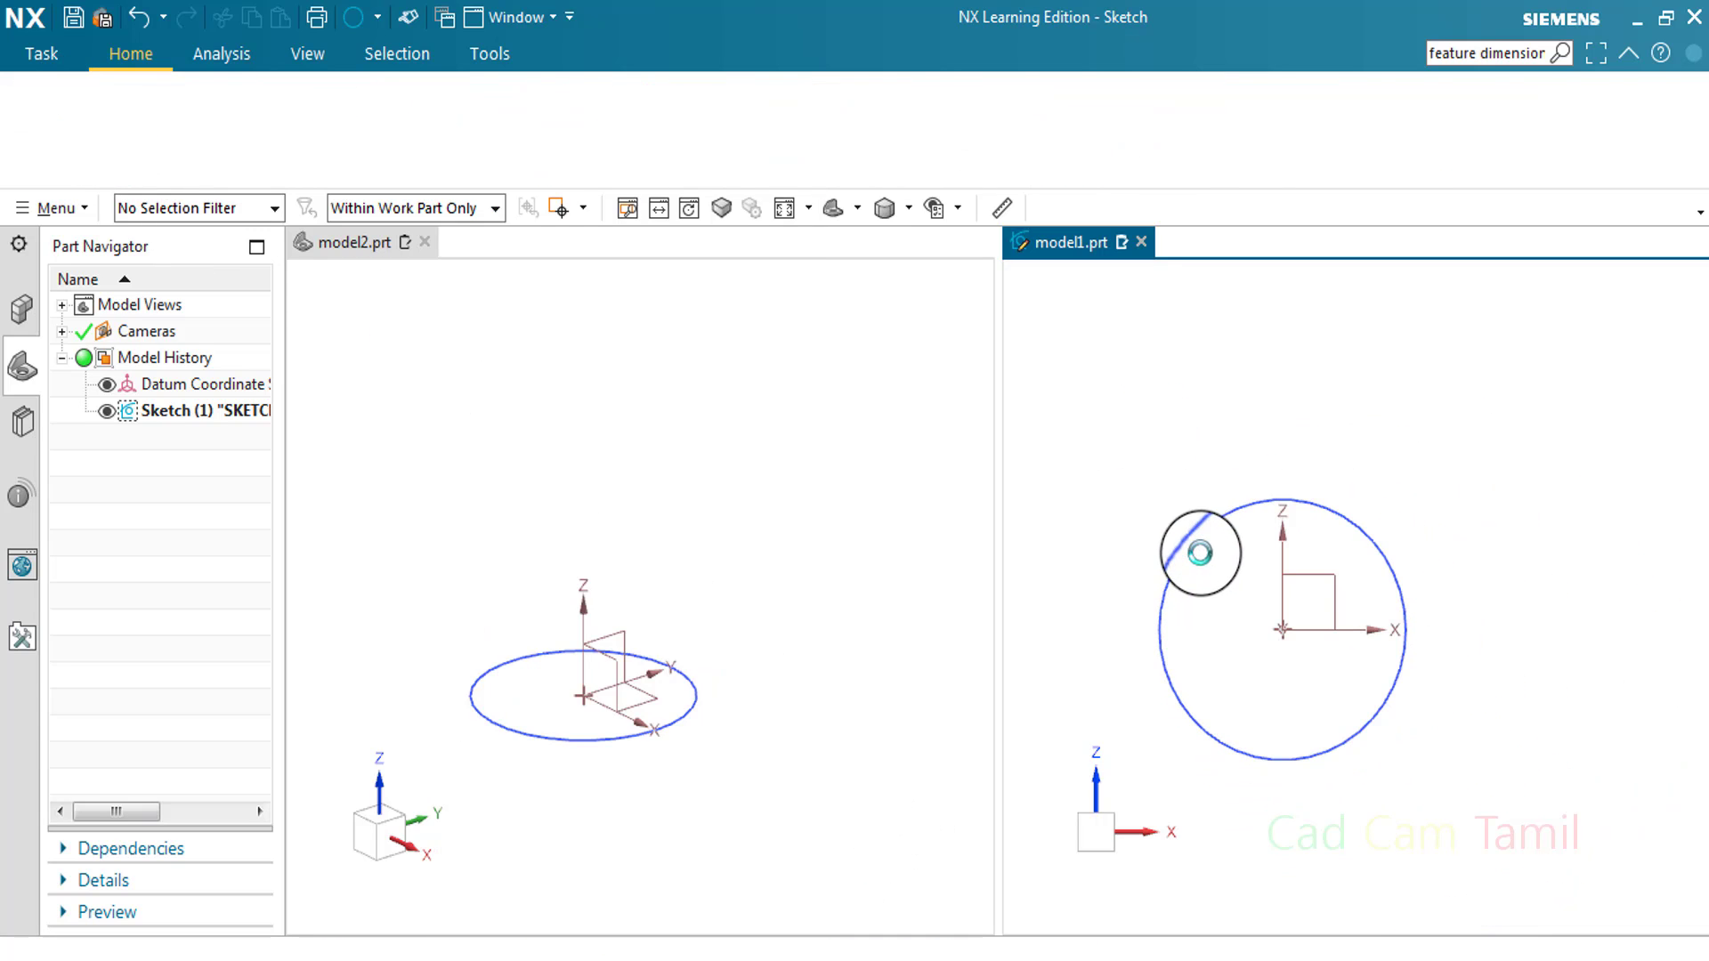
# - Open the model2.prt circle sketch for editing and move its diameter dimension closer to the circle
pyautogui.click(681, 716)
pyautogui.doubleClick(684, 726)
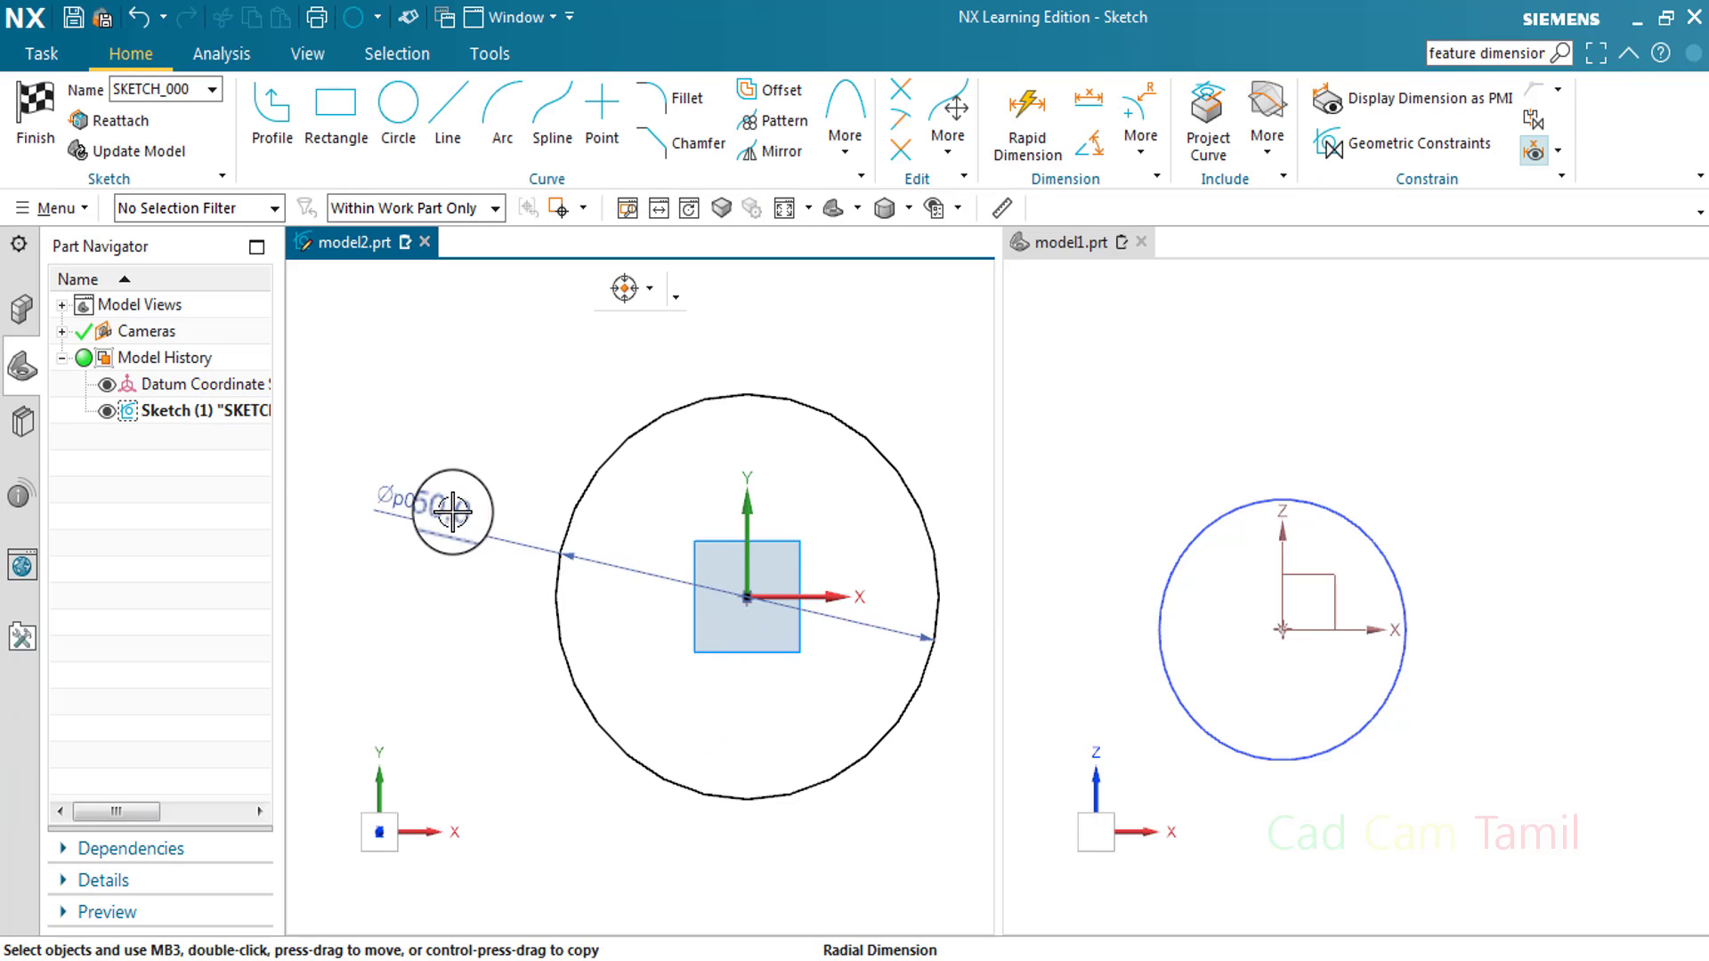
pyautogui.moveTo(450, 512); pyautogui.dragTo(484, 526)
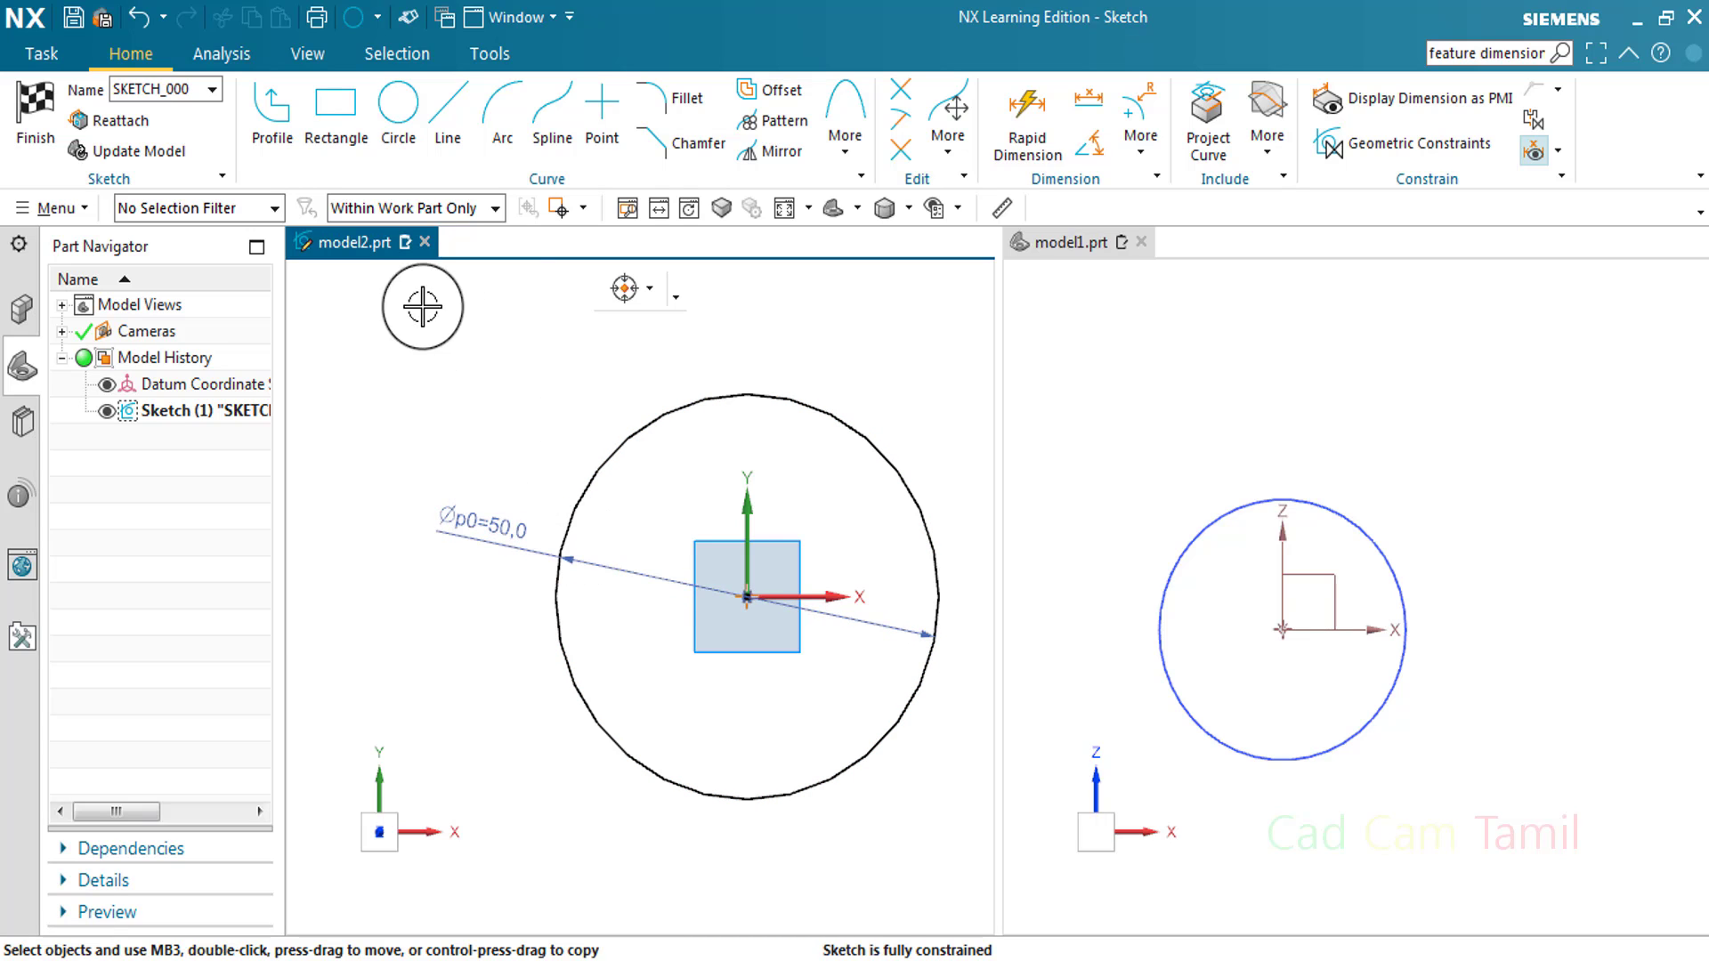
pyautogui.scroll(-1, 495, 539)
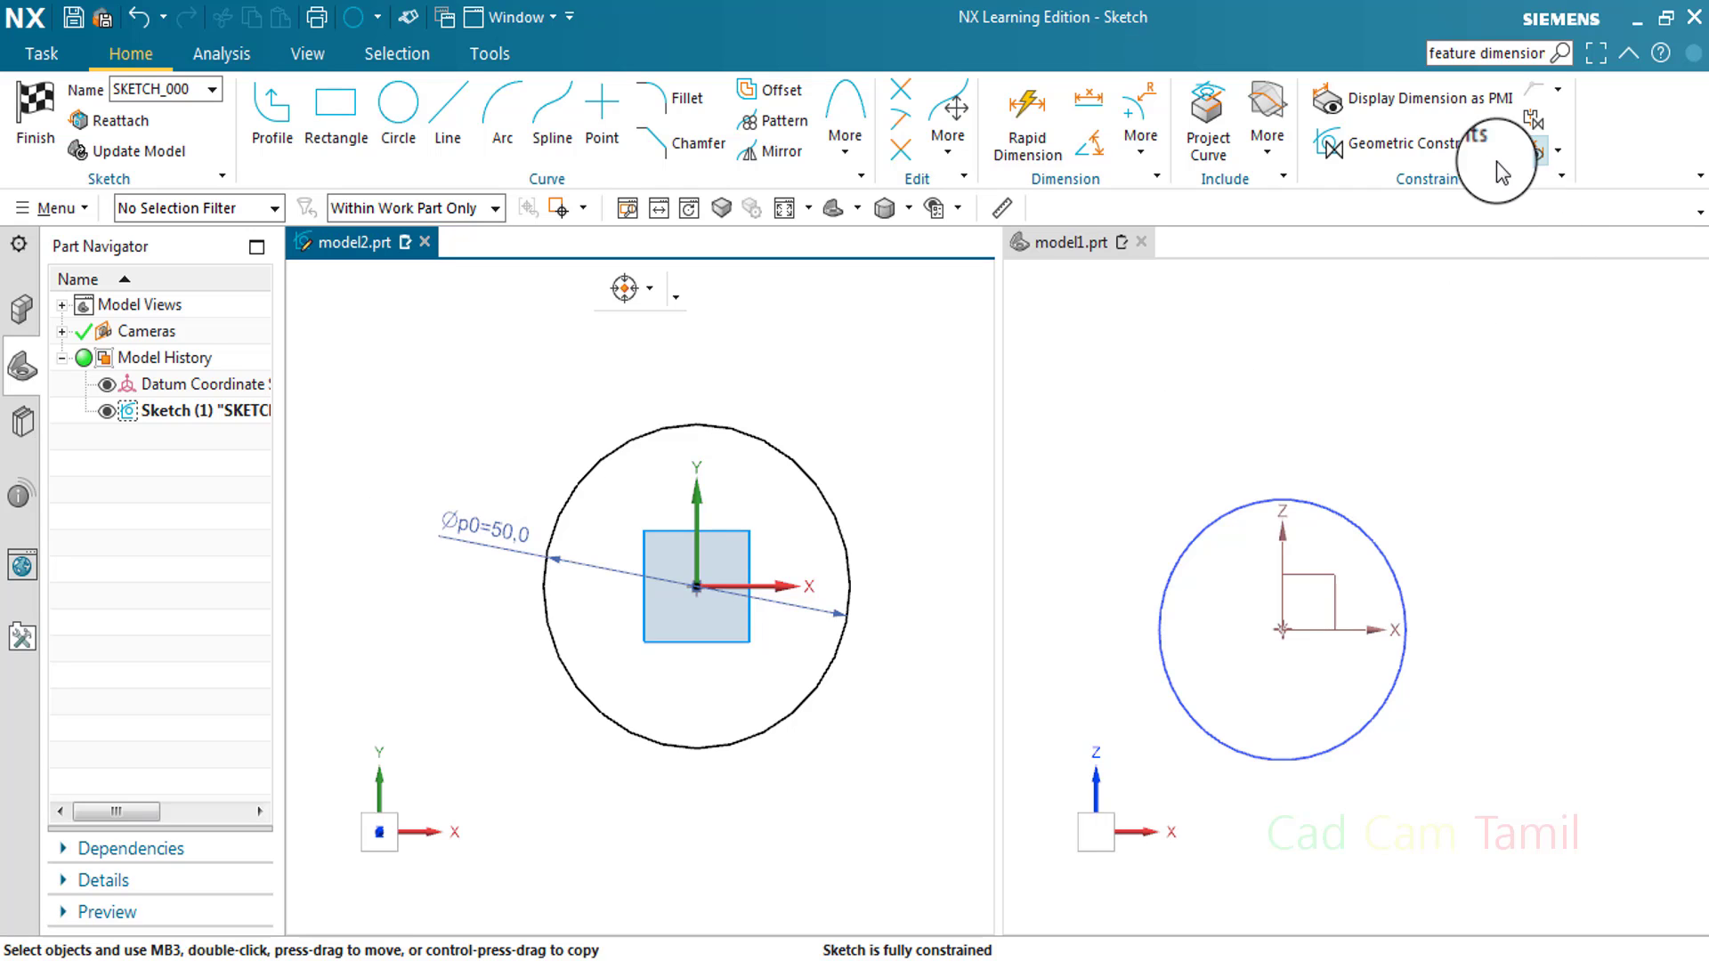
# - Display the circle's diameter dimension as PMI in the model2.prt sketch and finish the sketch
pyautogui.click(1440, 105)
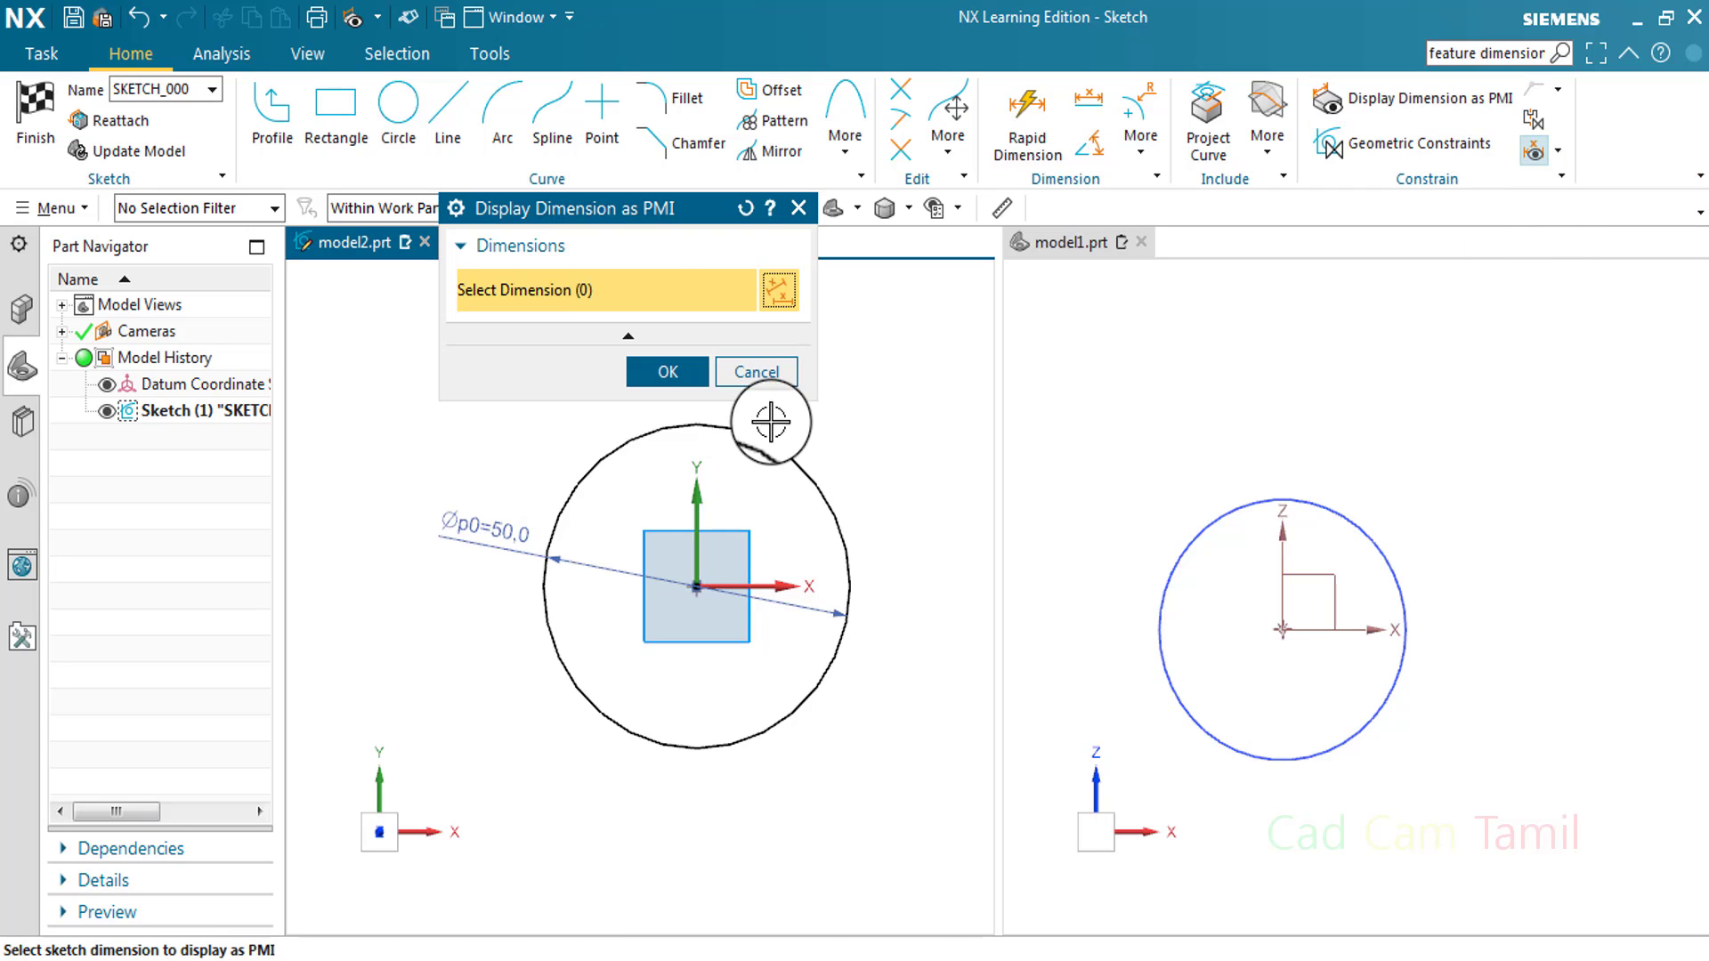
pyautogui.moveTo(649, 210); pyautogui.dragTo(630, 244)
pyautogui.click(485, 280)
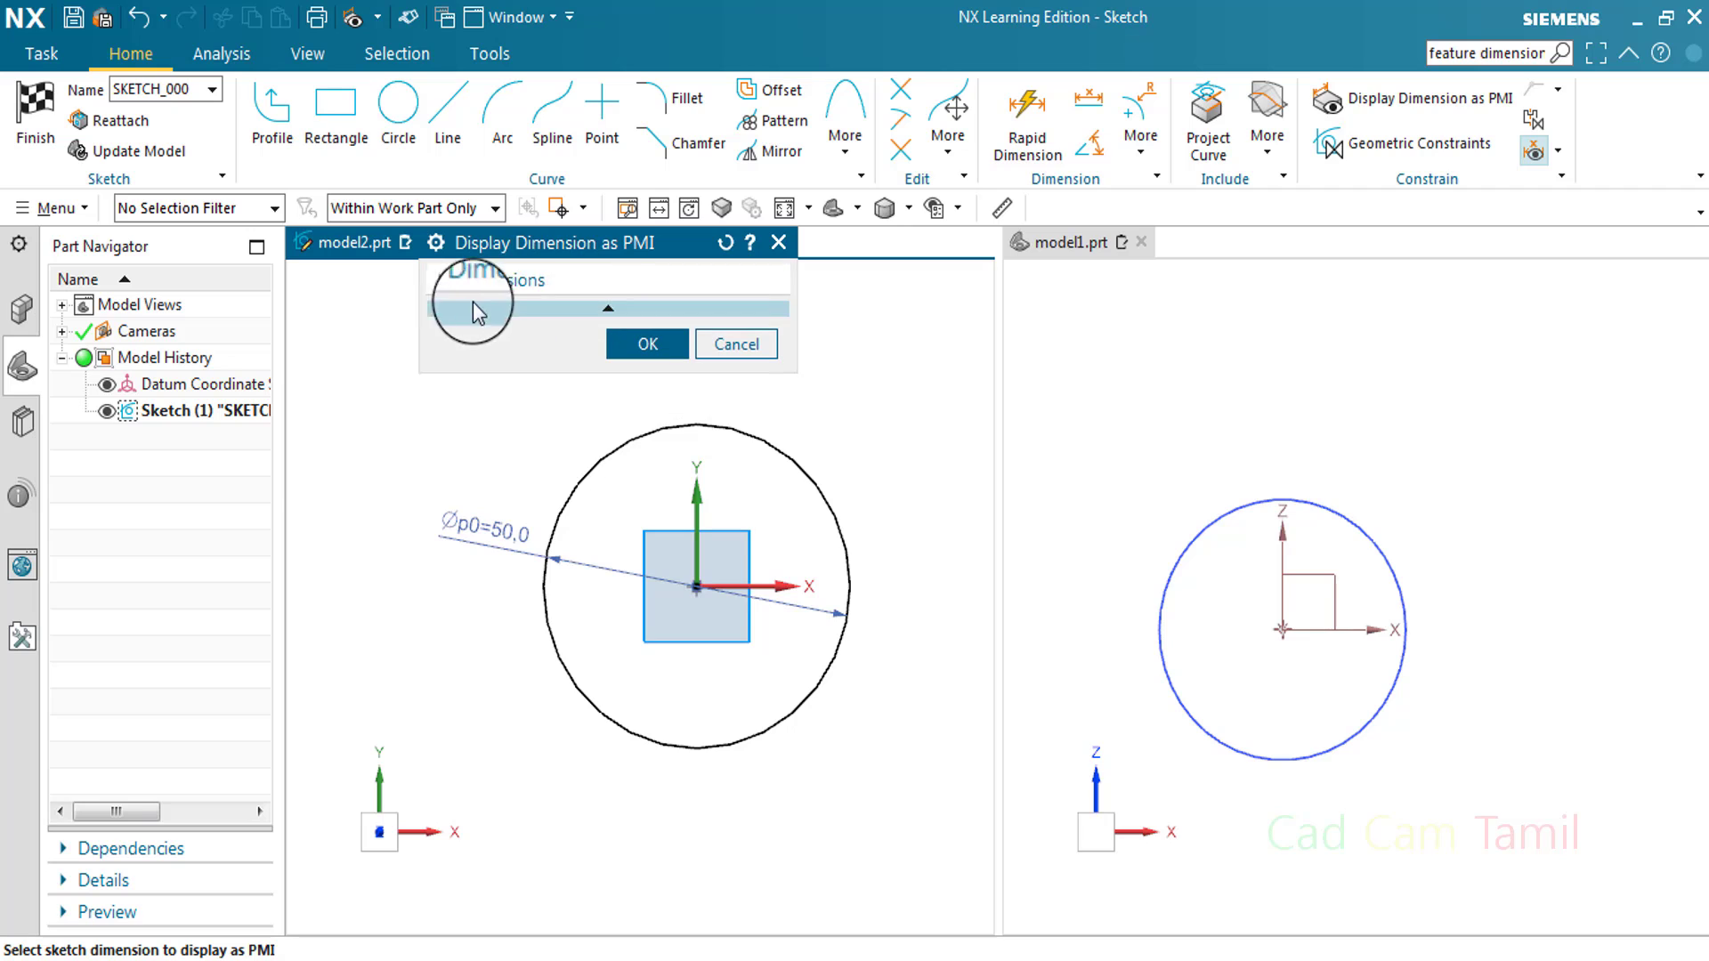
pyautogui.click(494, 280)
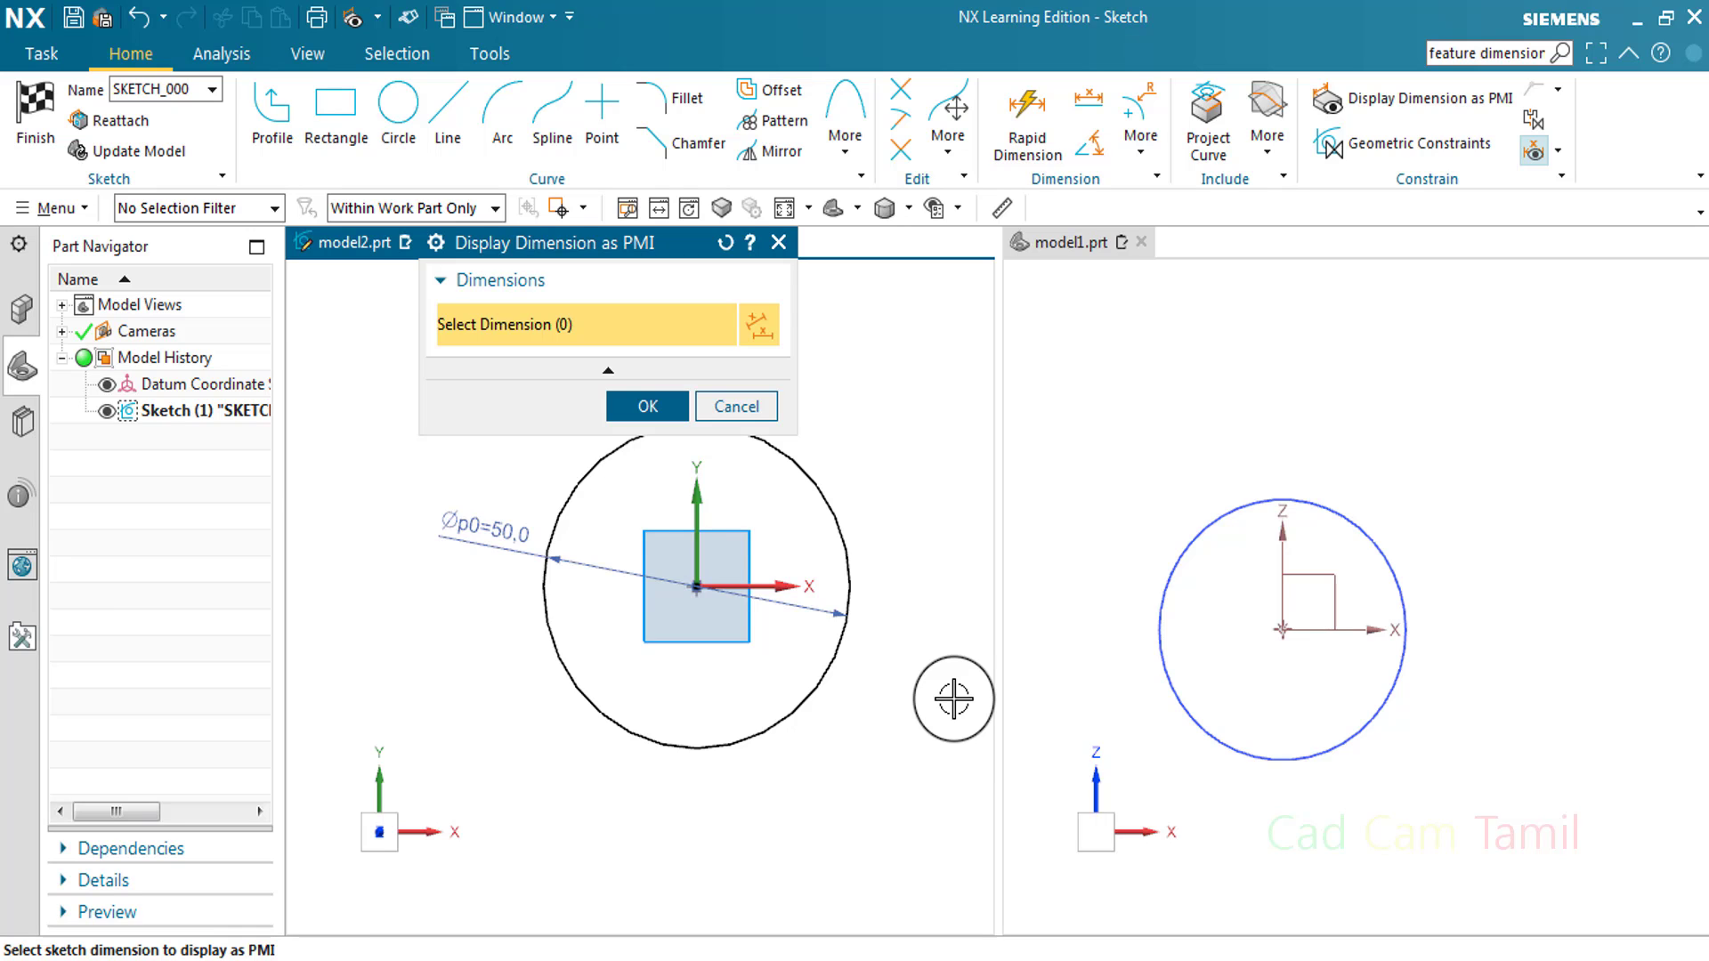
pyautogui.click(517, 544)
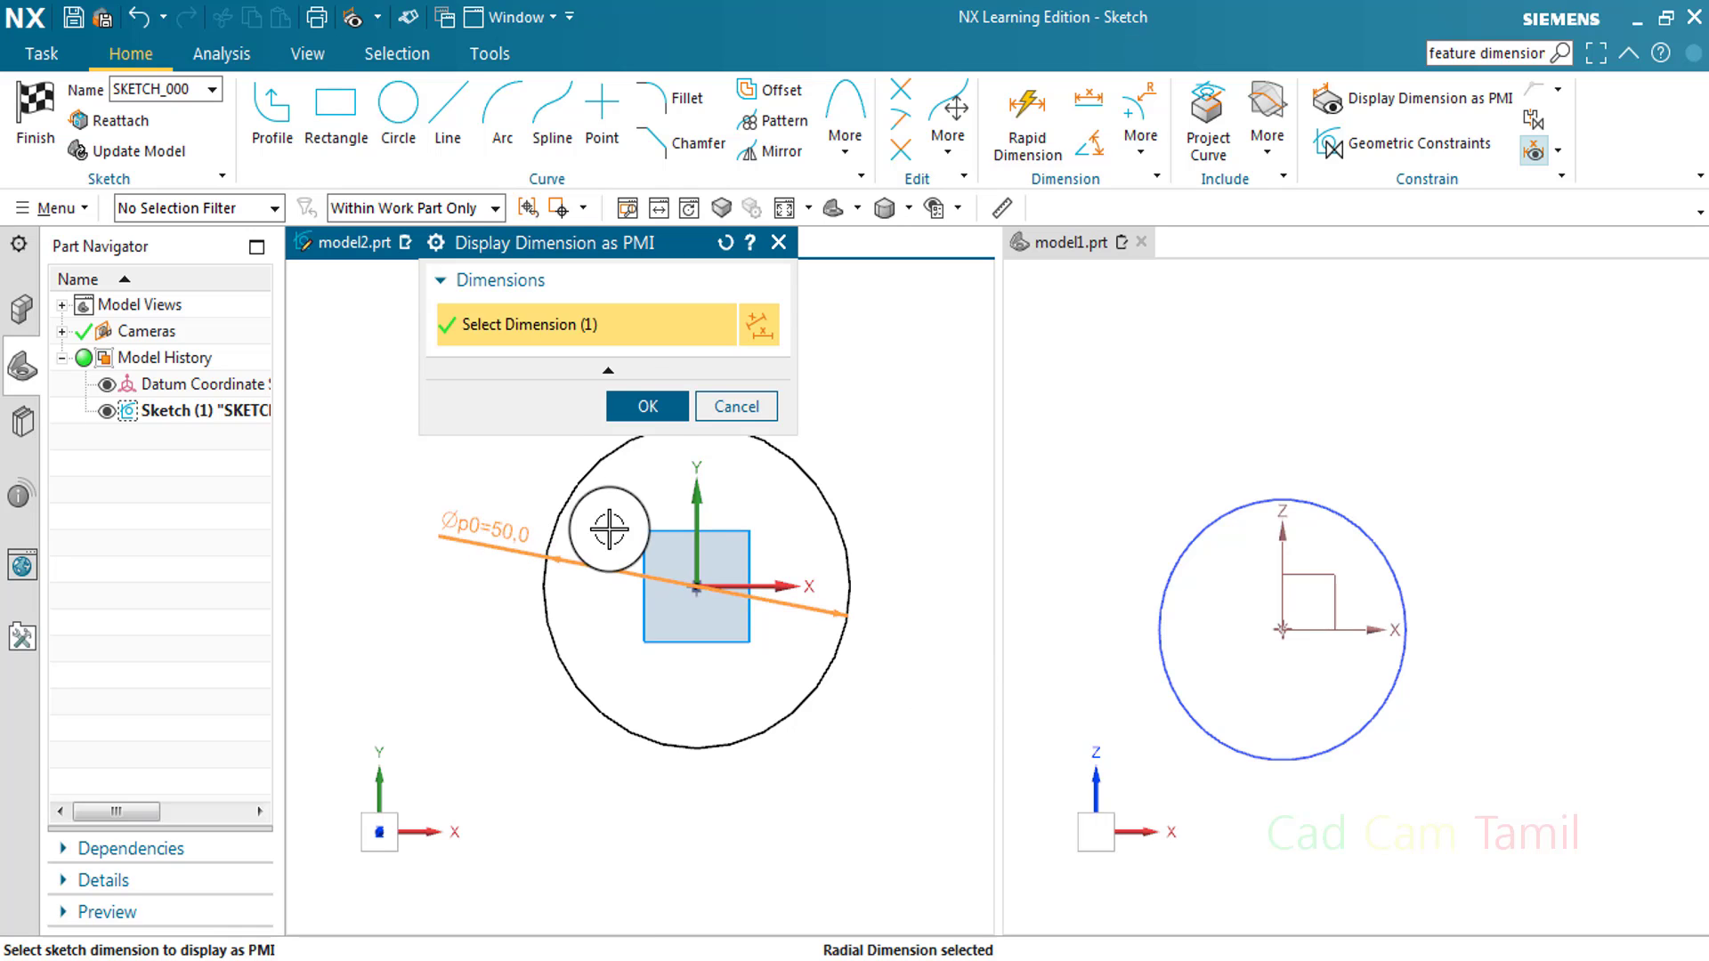
pyautogui.click(648, 410)
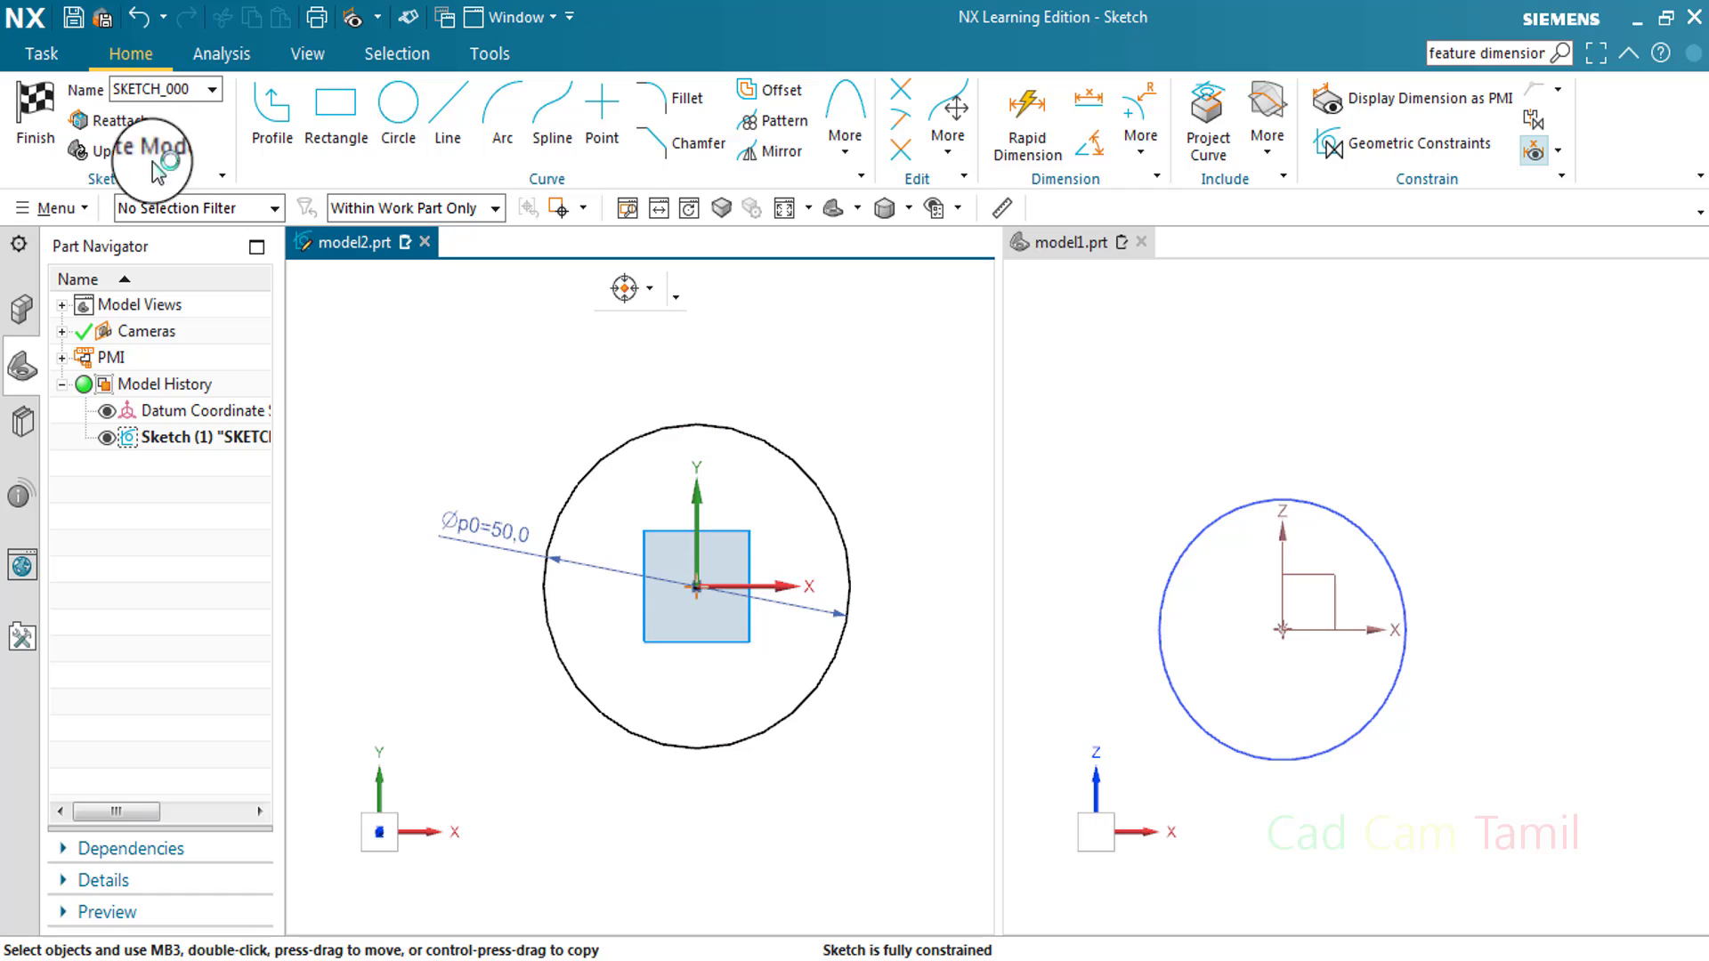
pyautogui.click(35, 105)
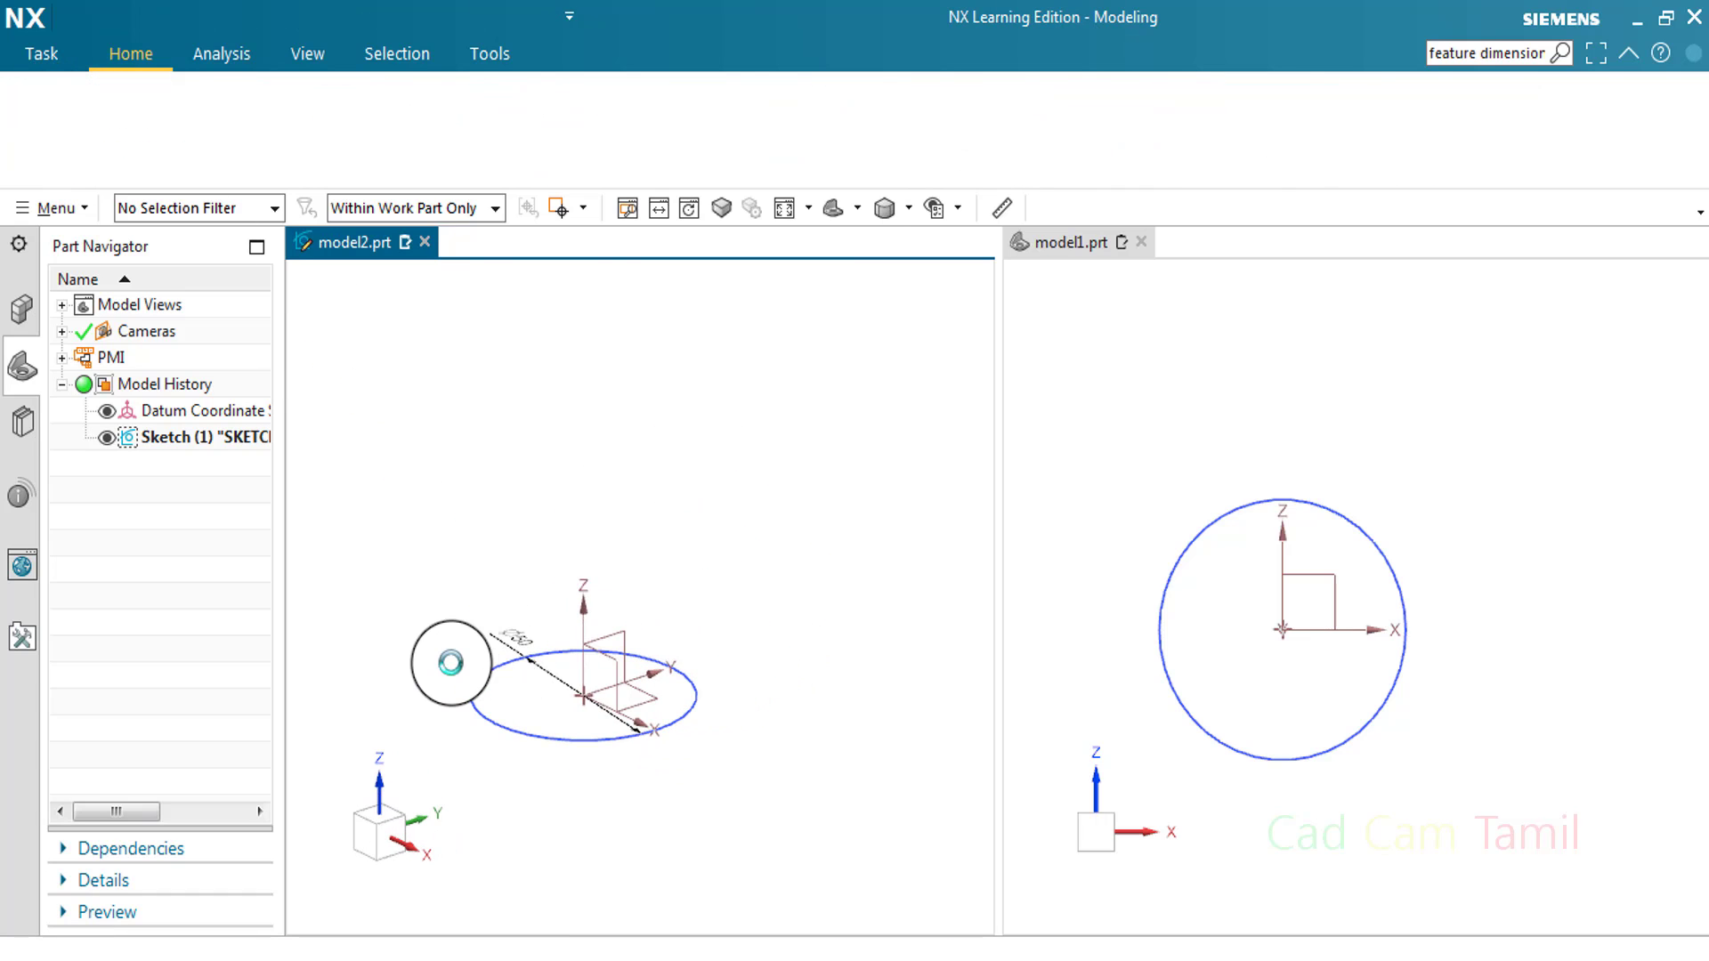
# - Examine the PMI diameter dimension on the model2.prt circle and view its Feature Dimension settings, closing them without changes
pyautogui.scroll(5, 467, 659)
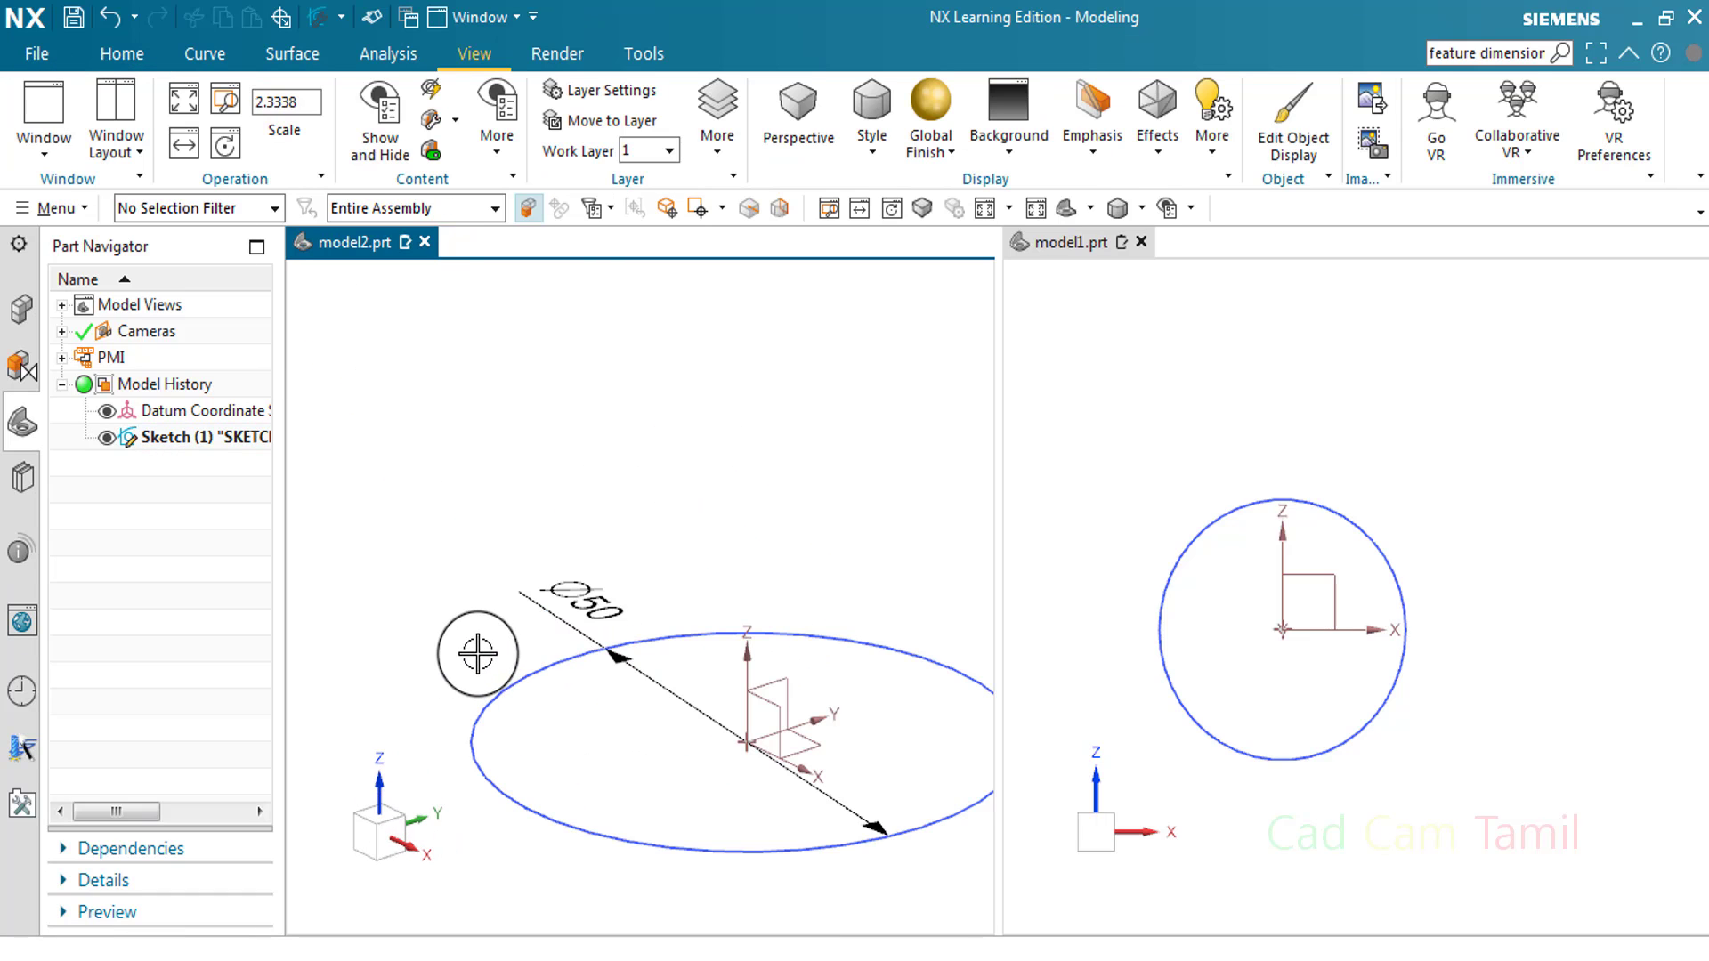
pyautogui.moveTo(476, 663); pyautogui.dragTo(546, 579, button='middle')
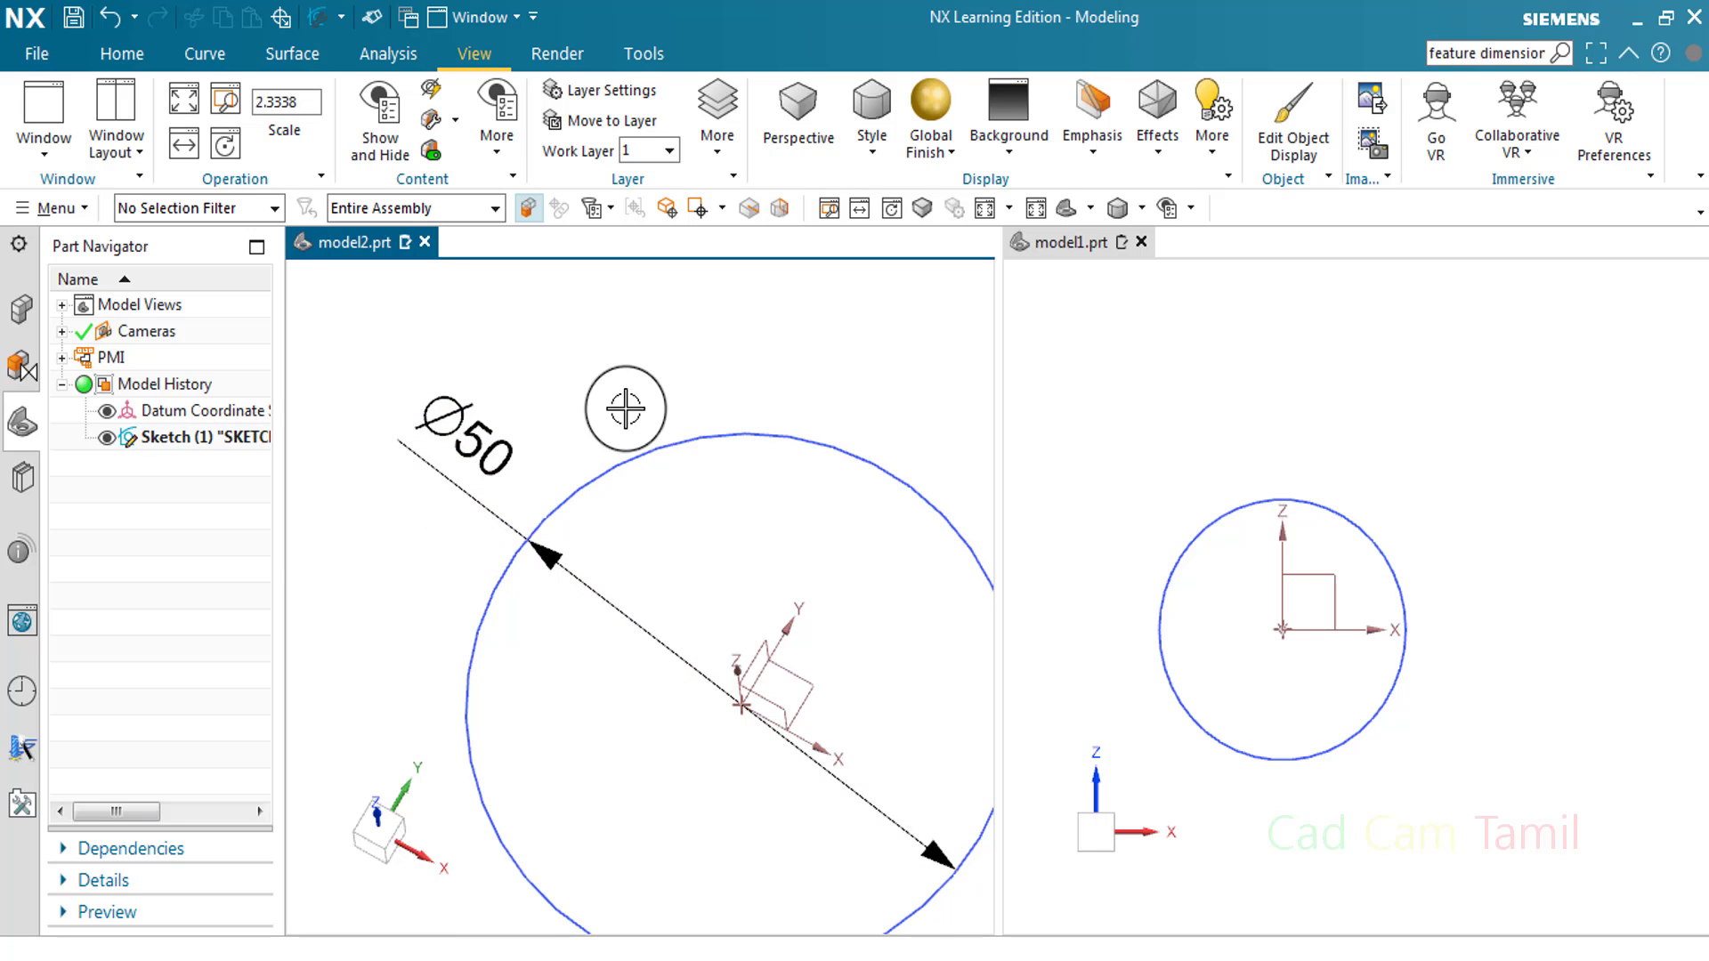
pyautogui.scroll(-1, 569, 469)
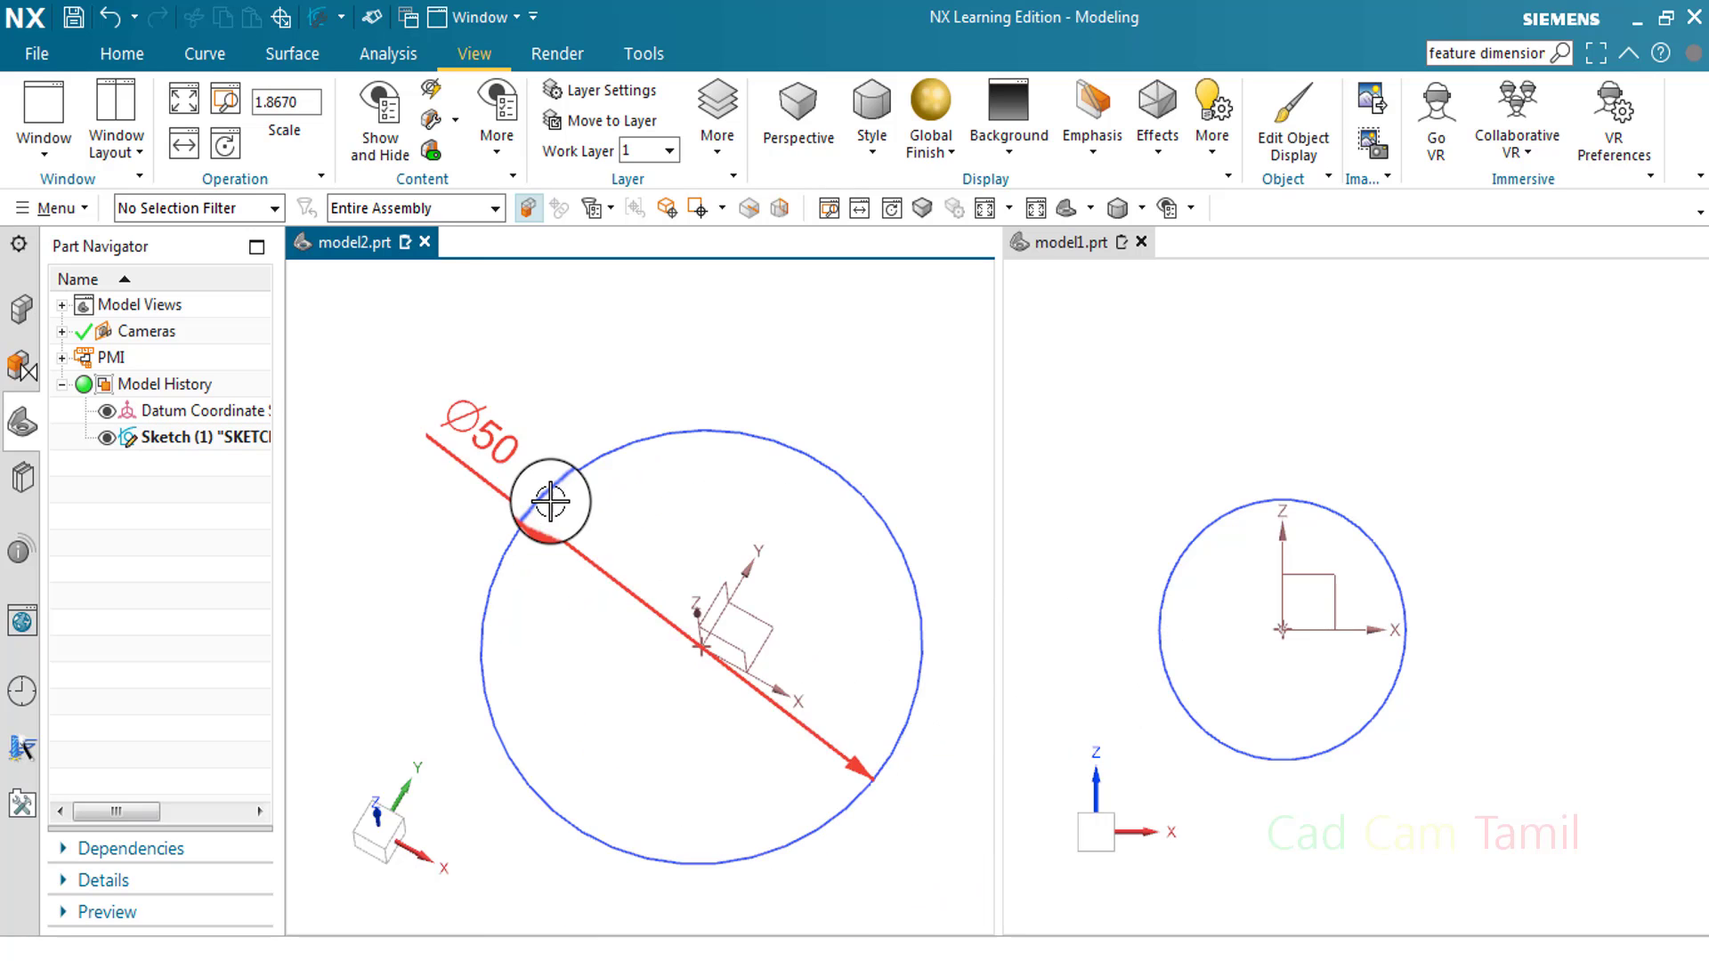
pyautogui.scroll(-1, 529, 463)
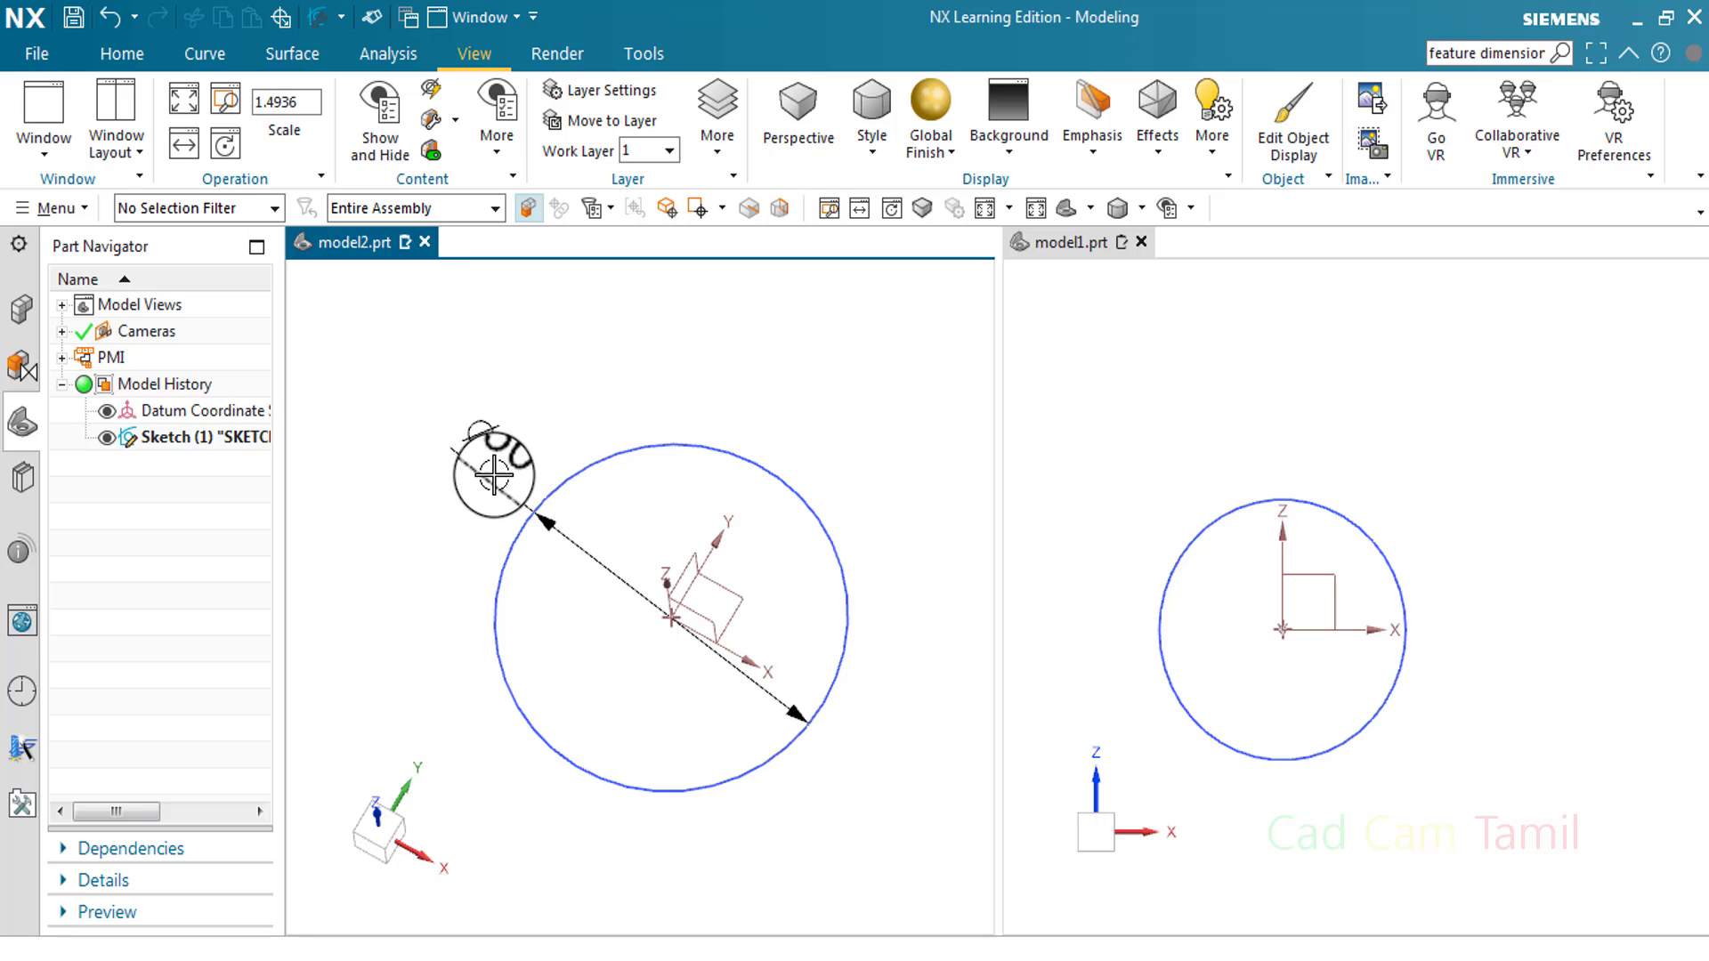
pyautogui.scroll(-3, 739, 559)
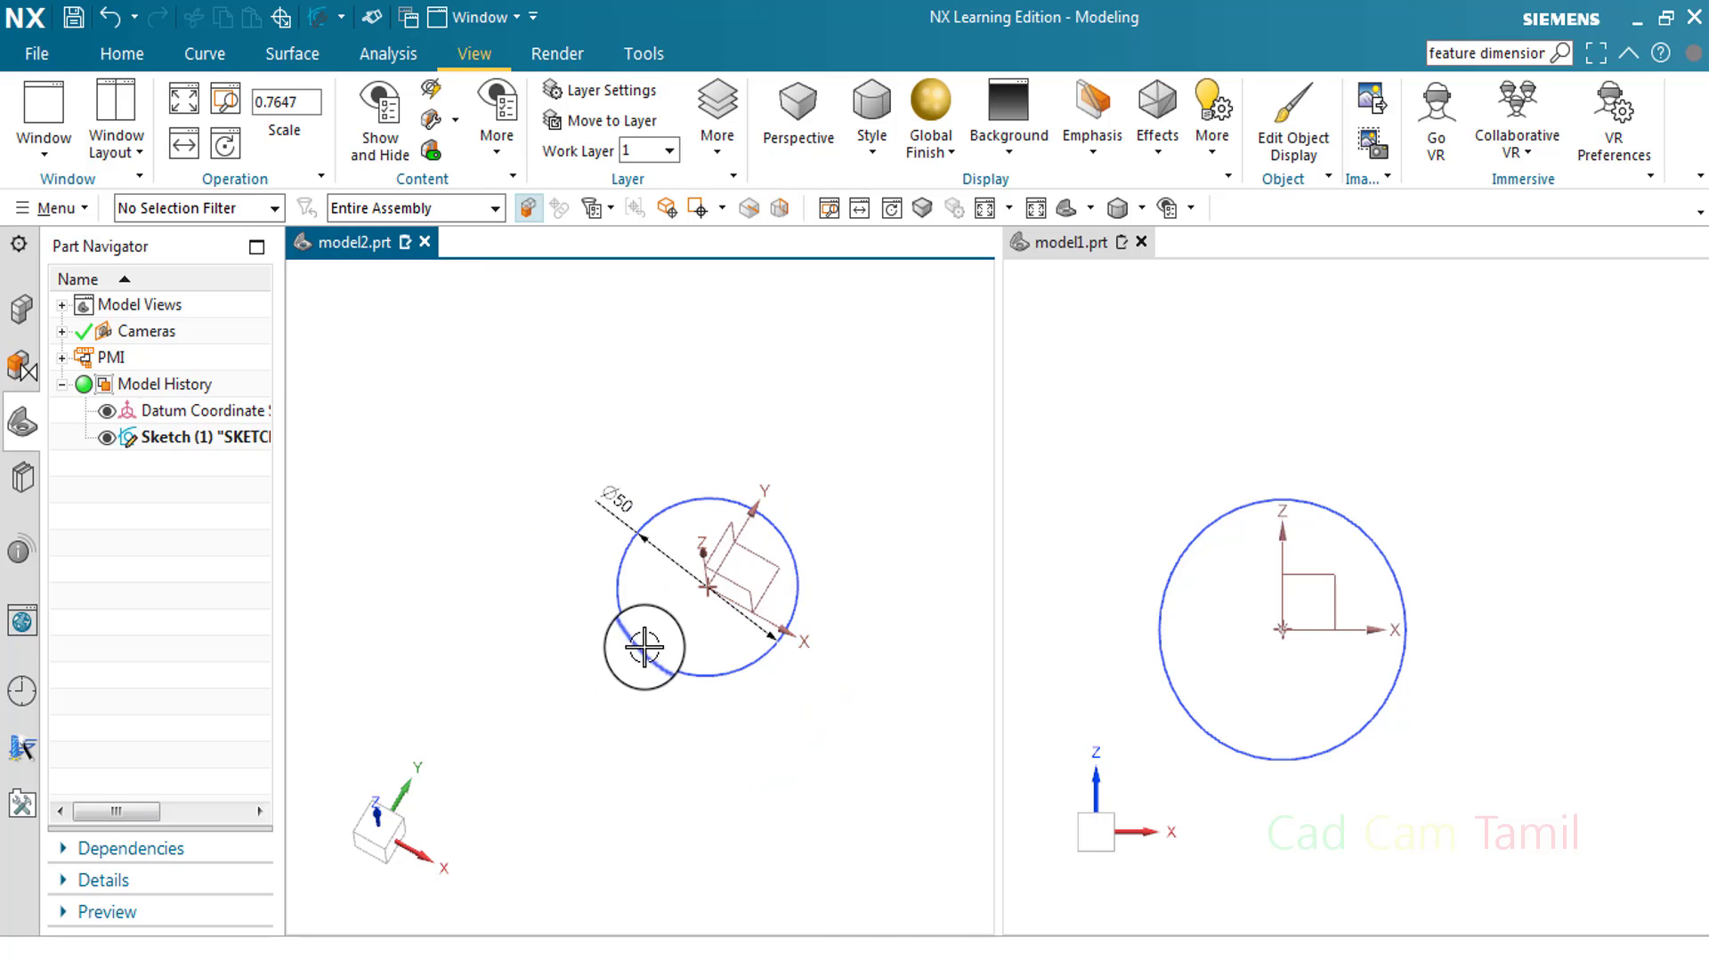
pyautogui.scroll(2, 643, 647)
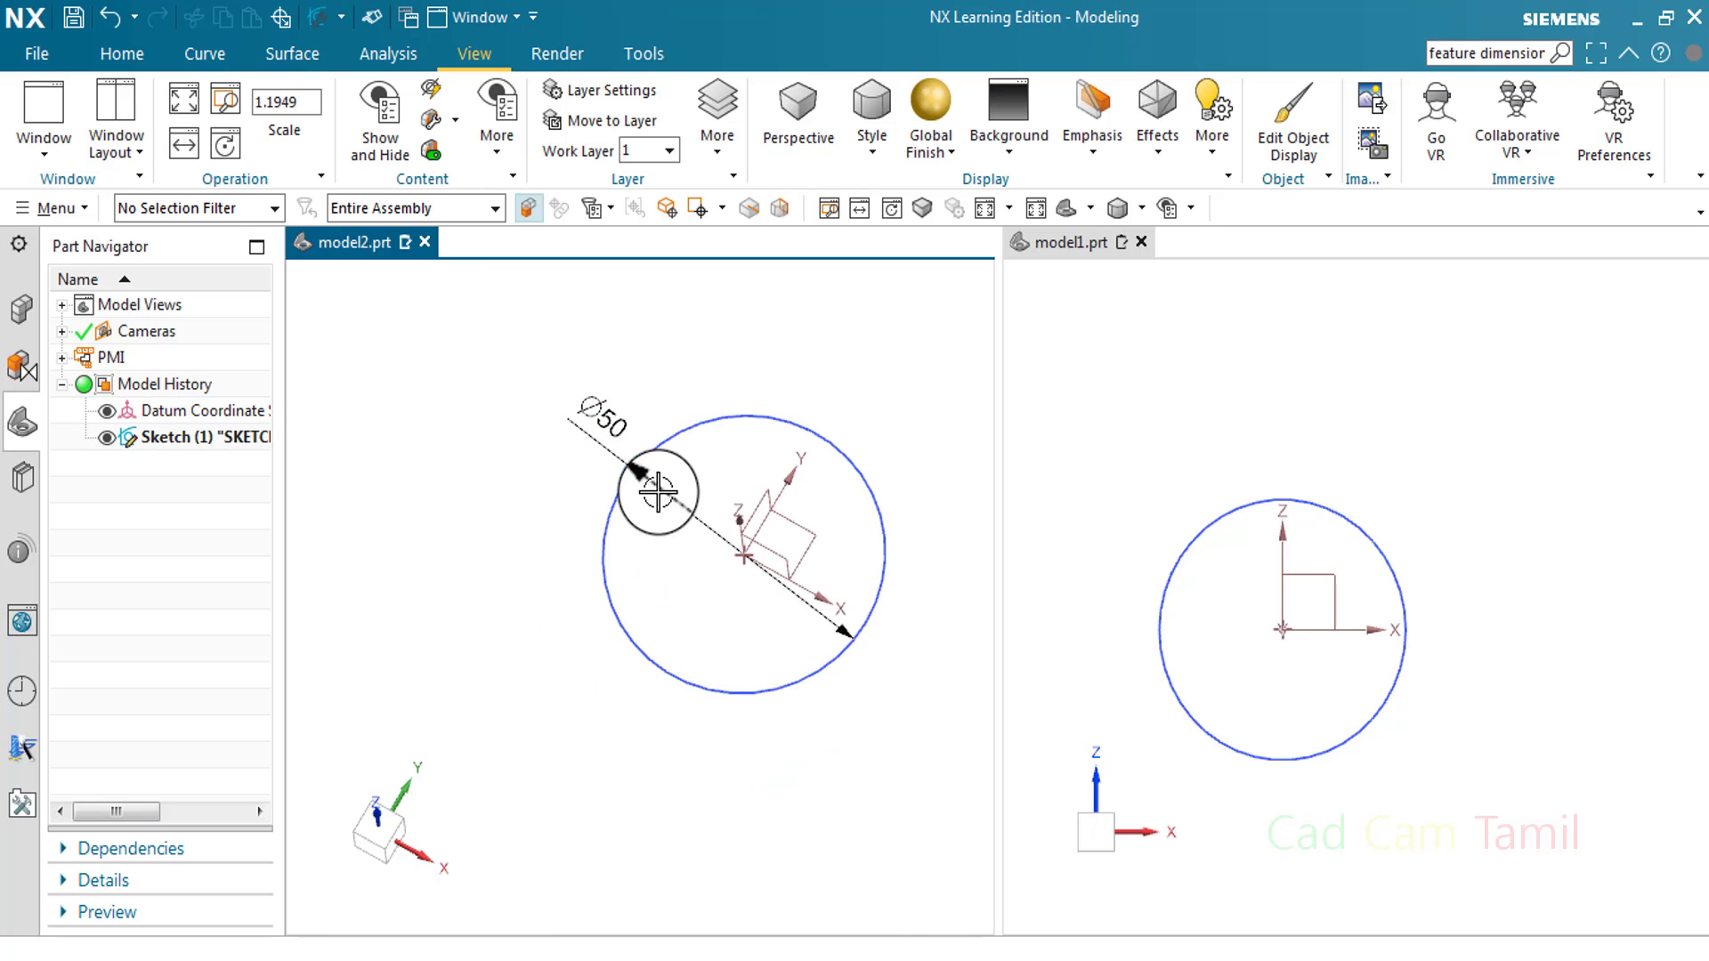
pyautogui.doubleClick(605, 459)
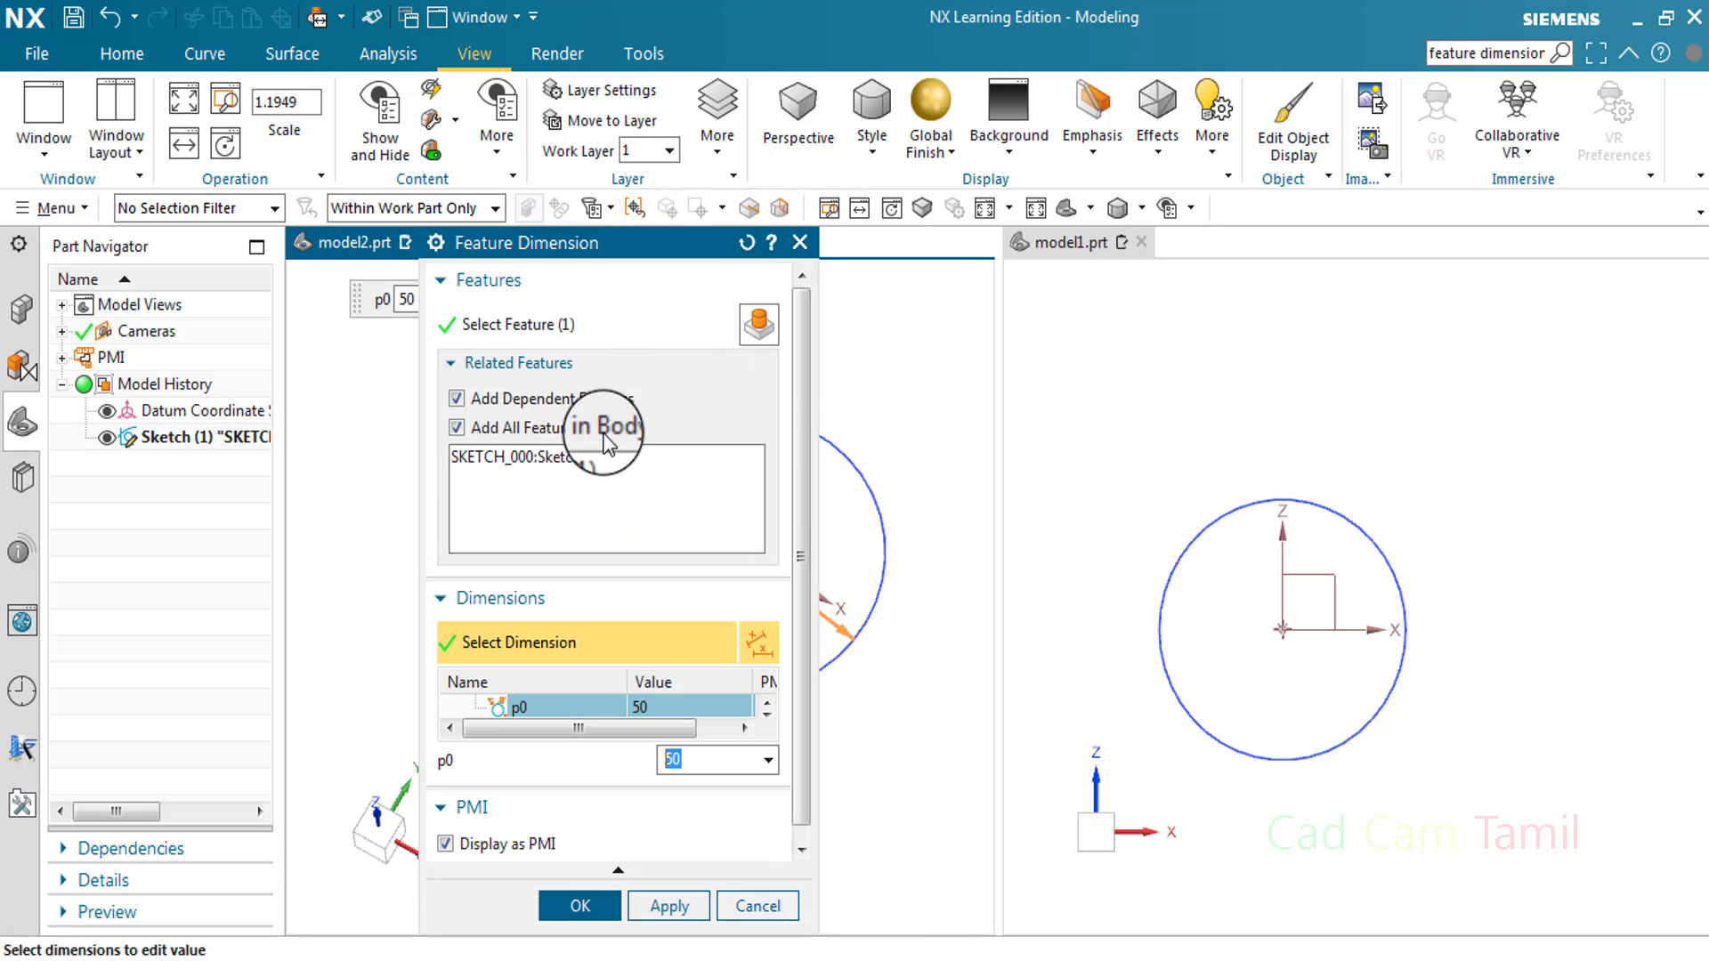
pyautogui.click(799, 242)
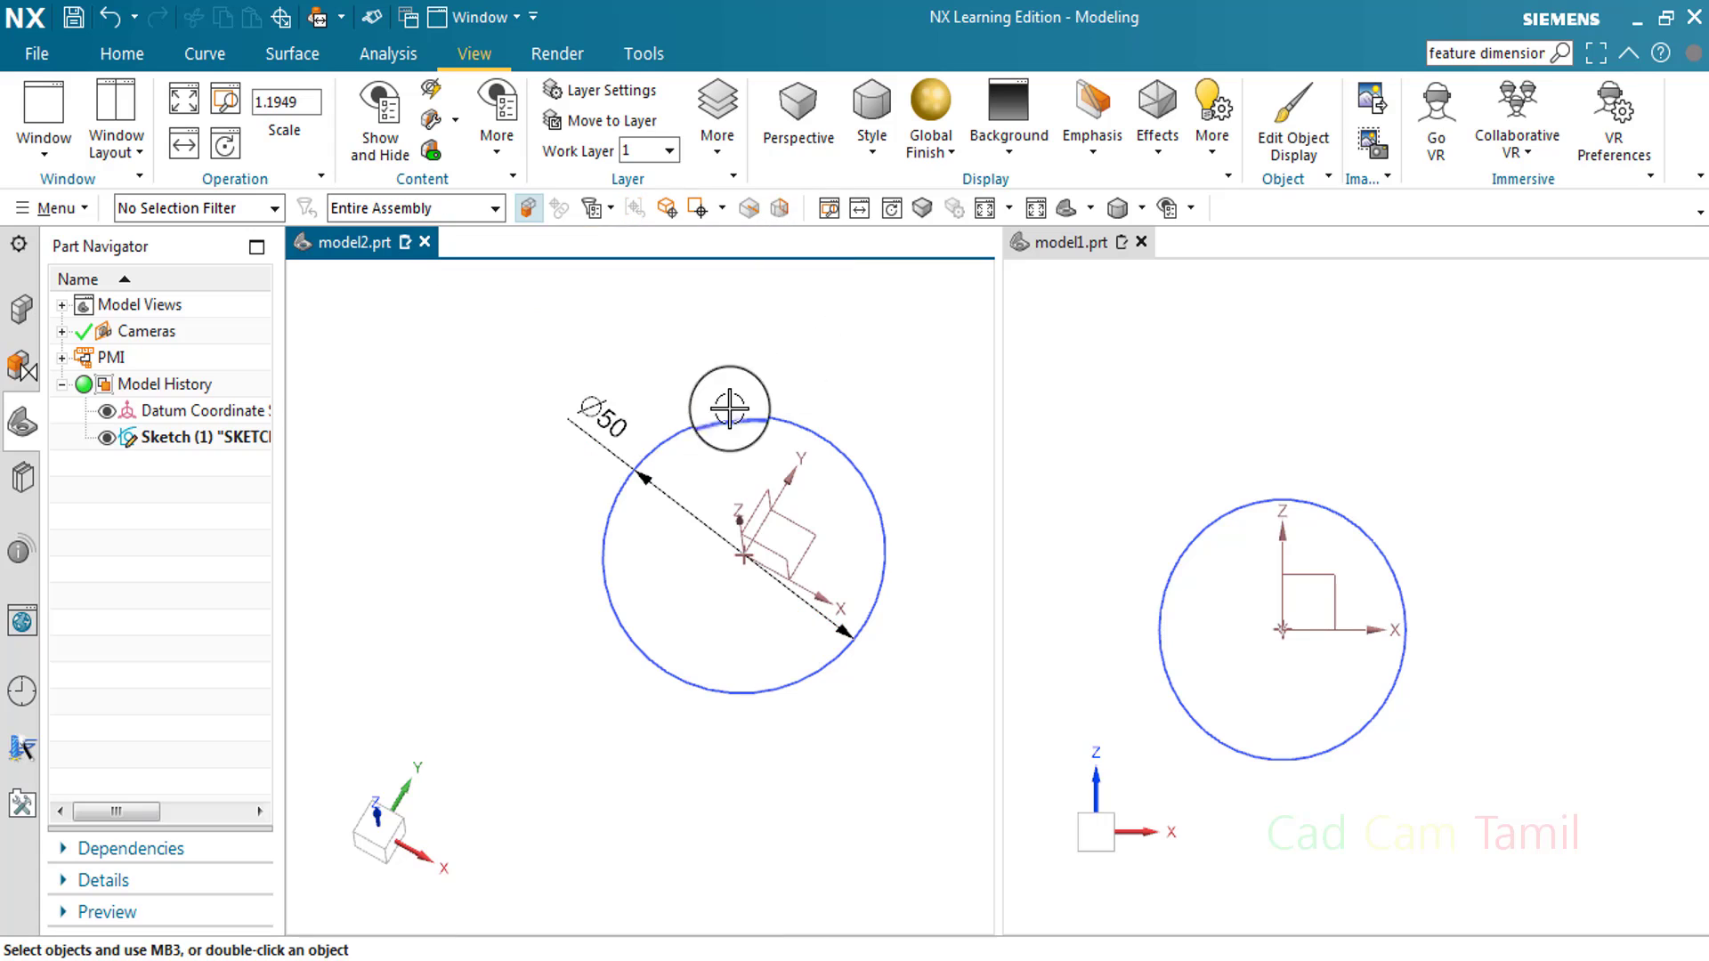
pyautogui.rightClick(609, 443)
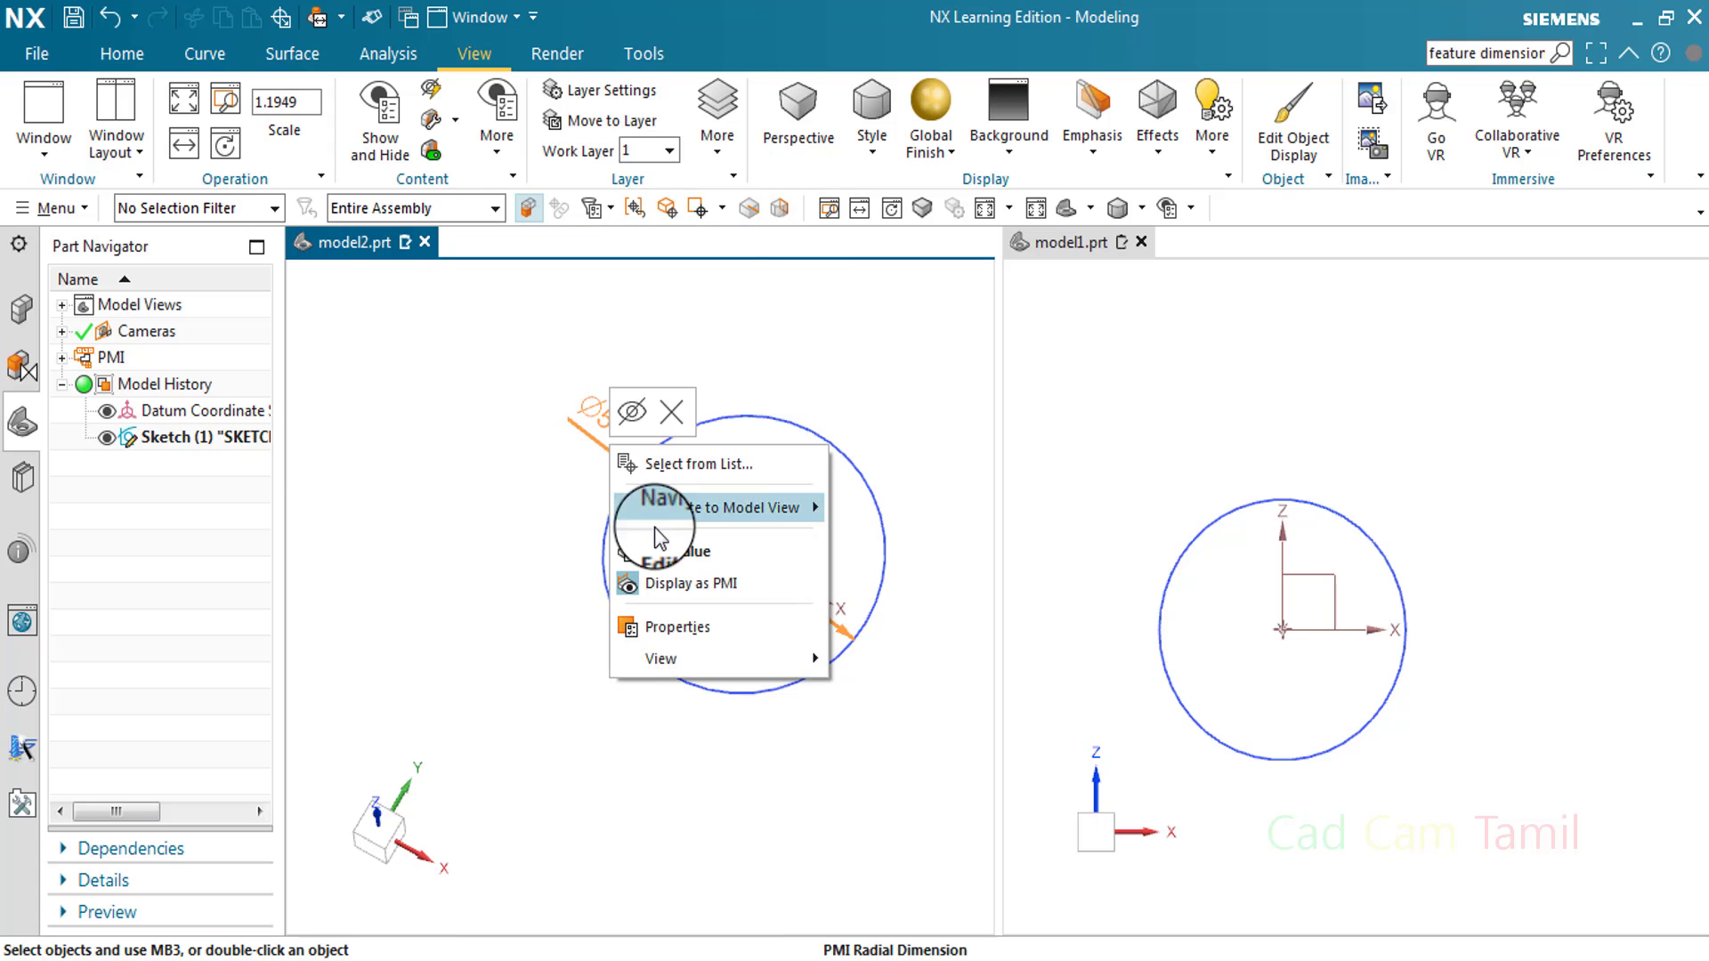
pyautogui.click(669, 566)
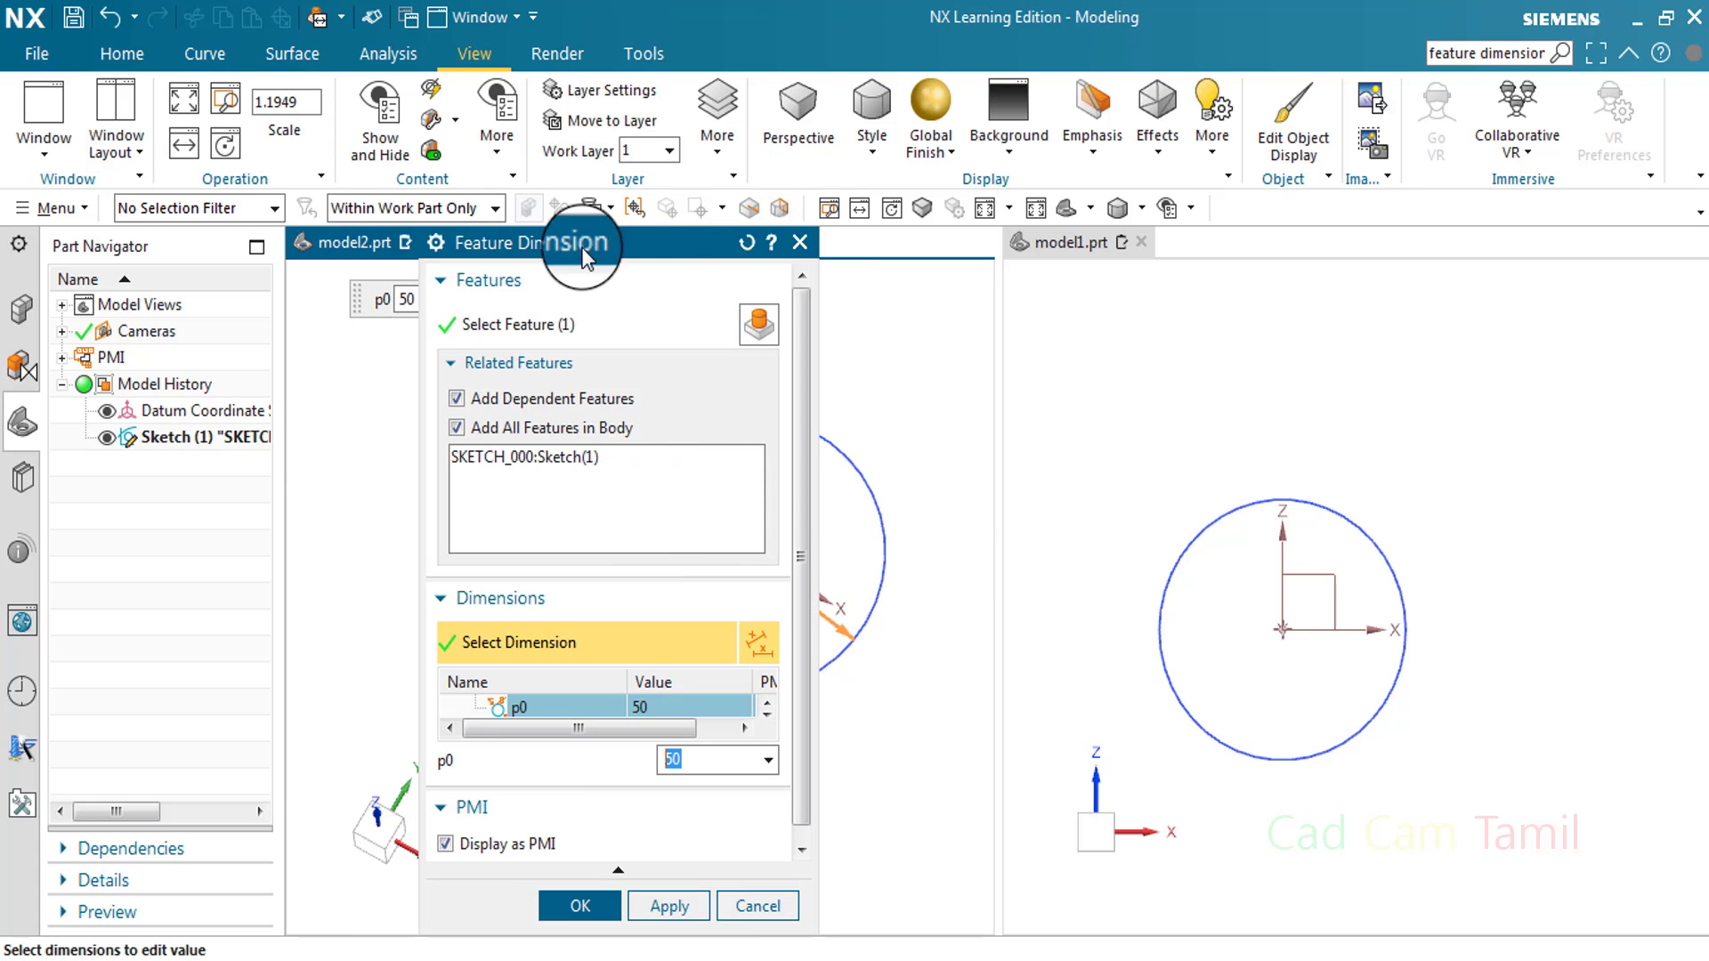
pyautogui.click(803, 242)
# - Open the Feature Dimension settings for the model2.prt sketch and inspect the groups, moving the dialog clear of the circle
pyautogui.doubleClick(617, 449)
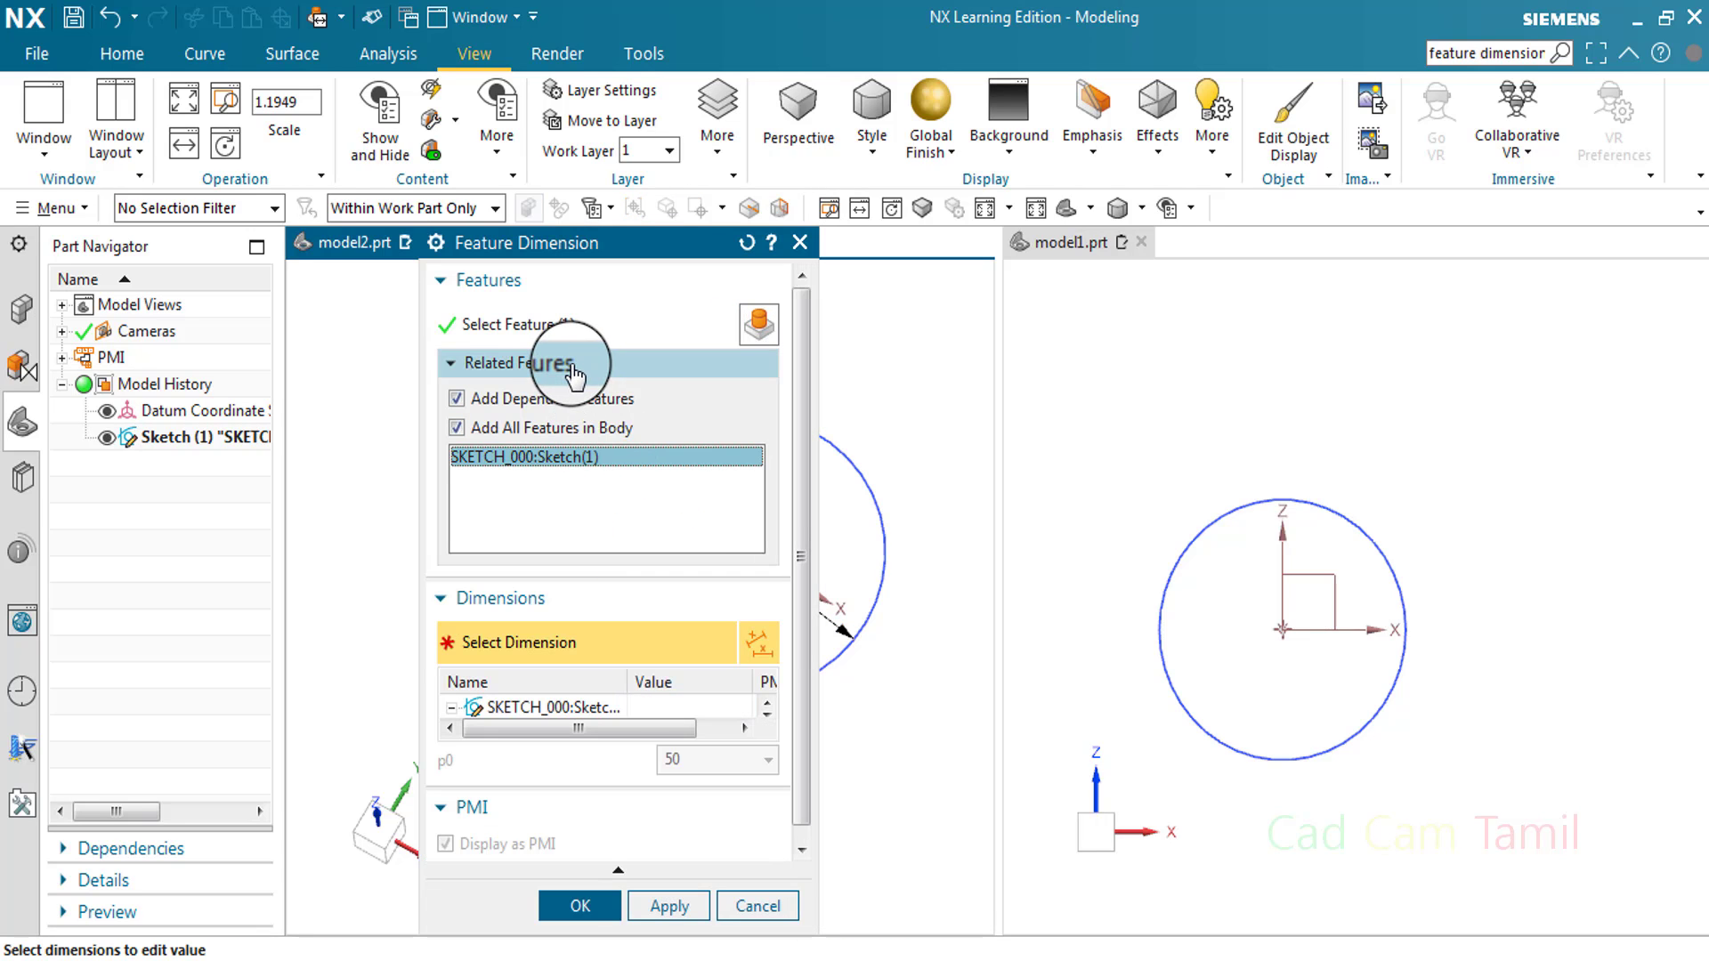
pyautogui.click(534, 280)
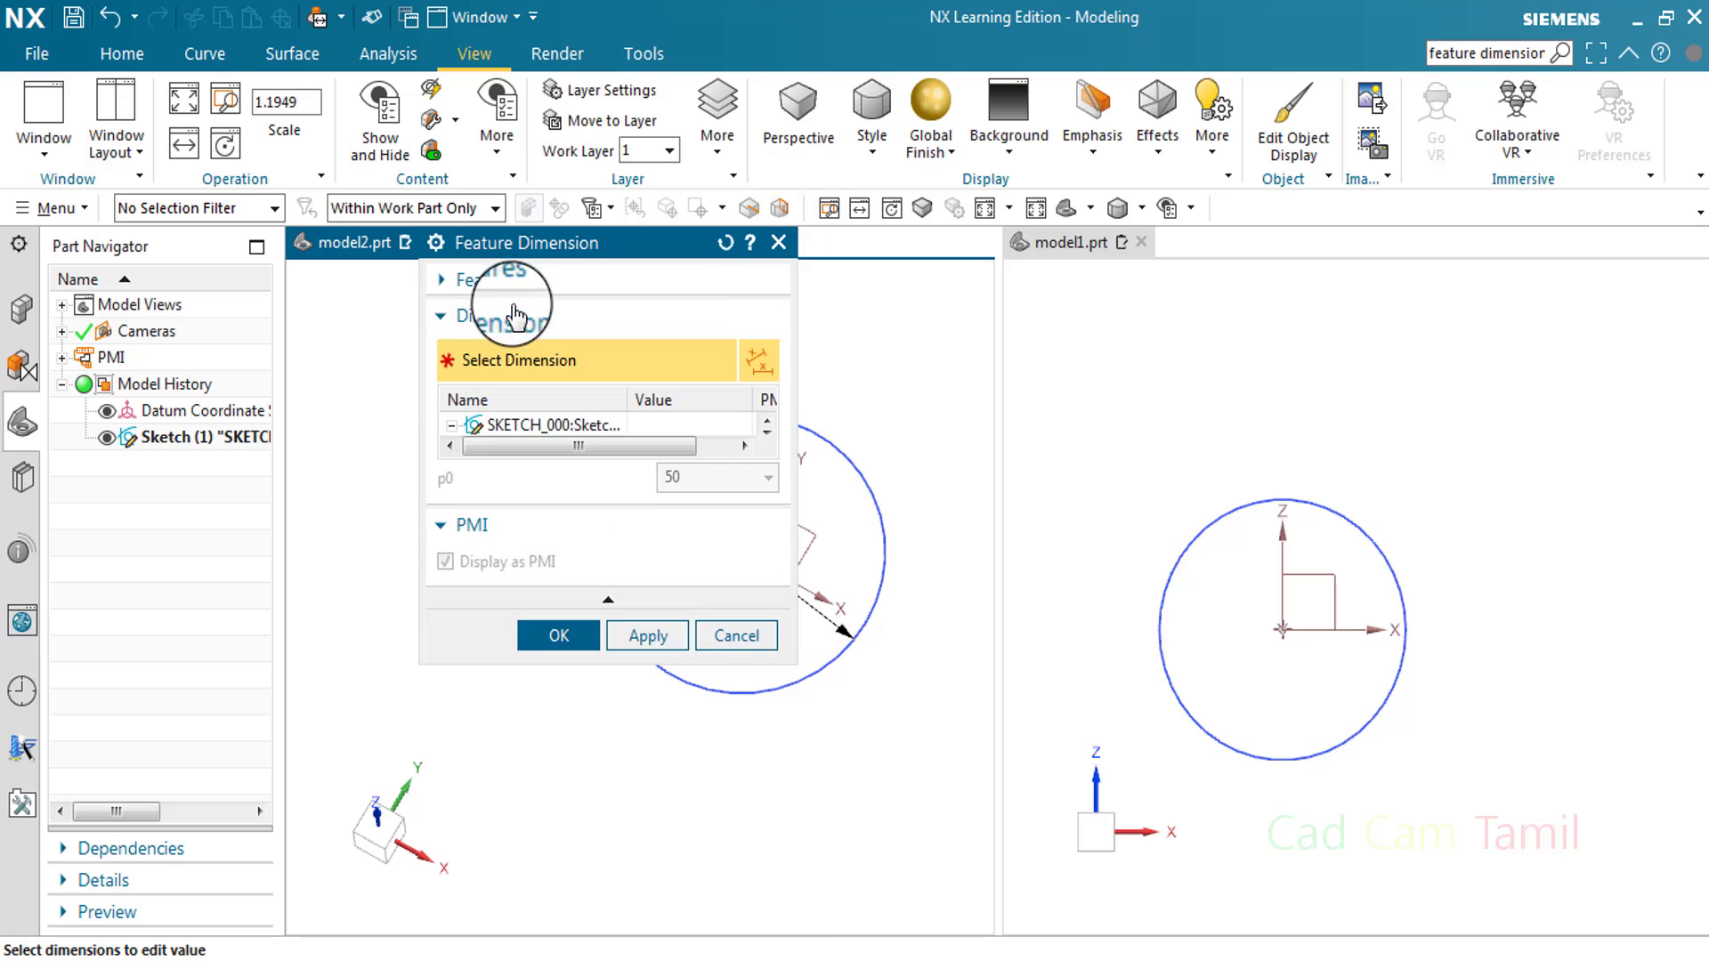
pyautogui.click(516, 320)
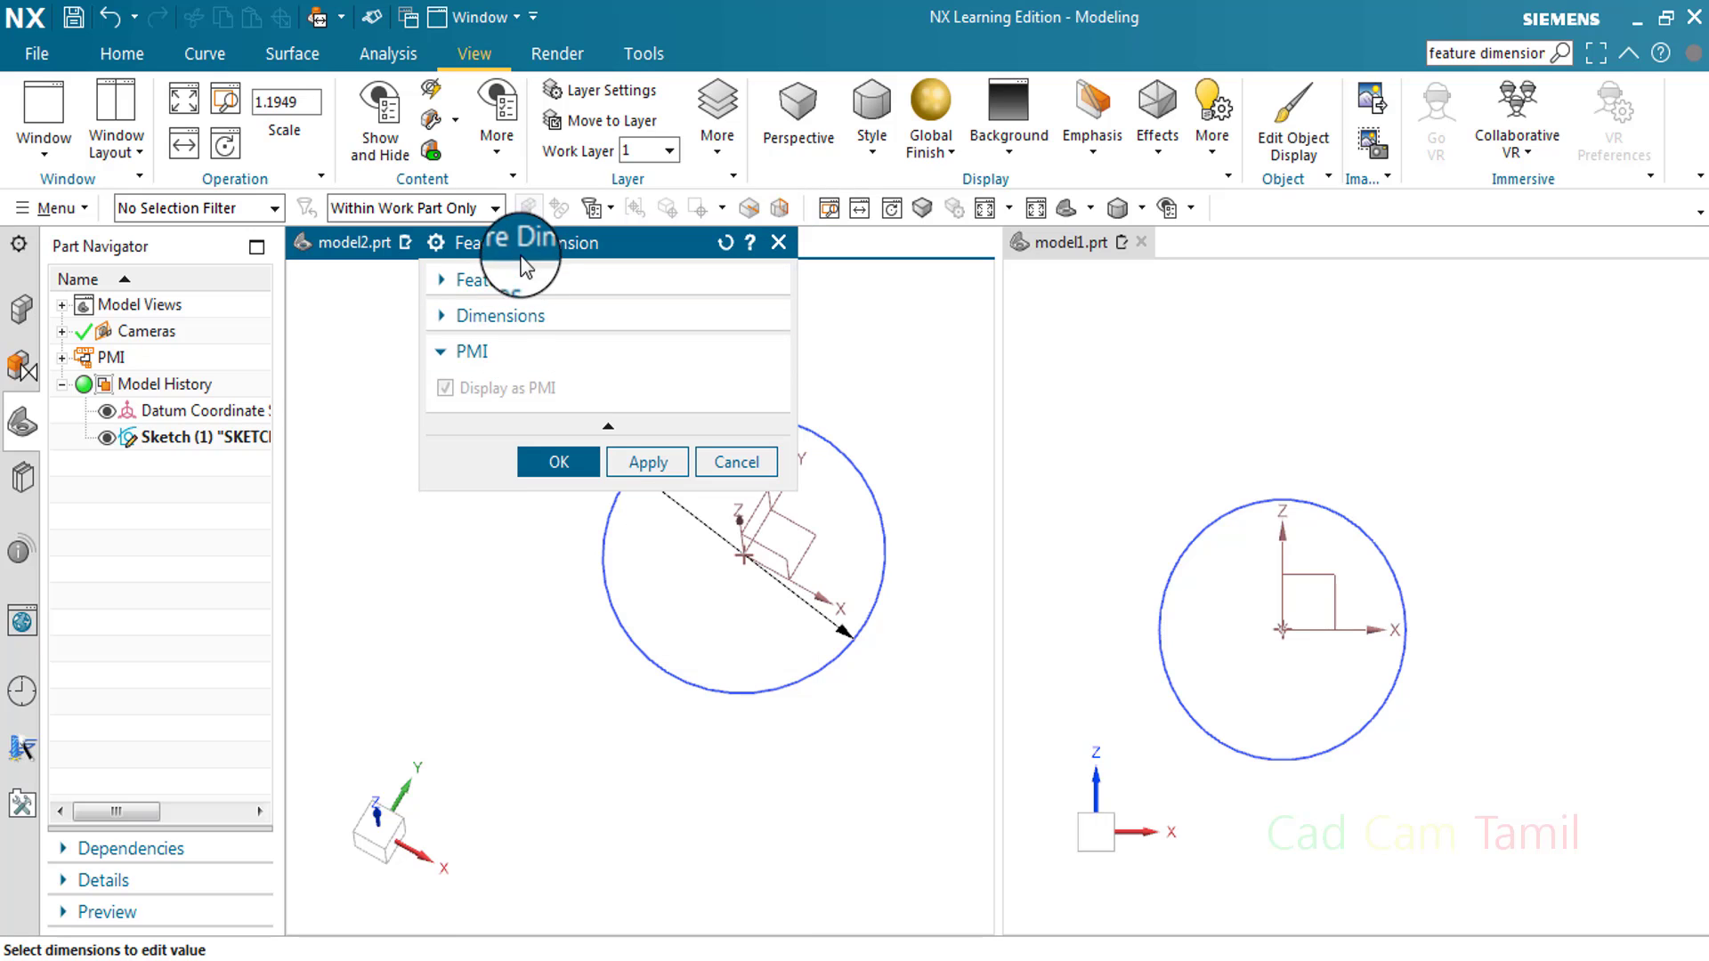
pyautogui.moveTo(522, 257); pyautogui.dragTo(512, 312)
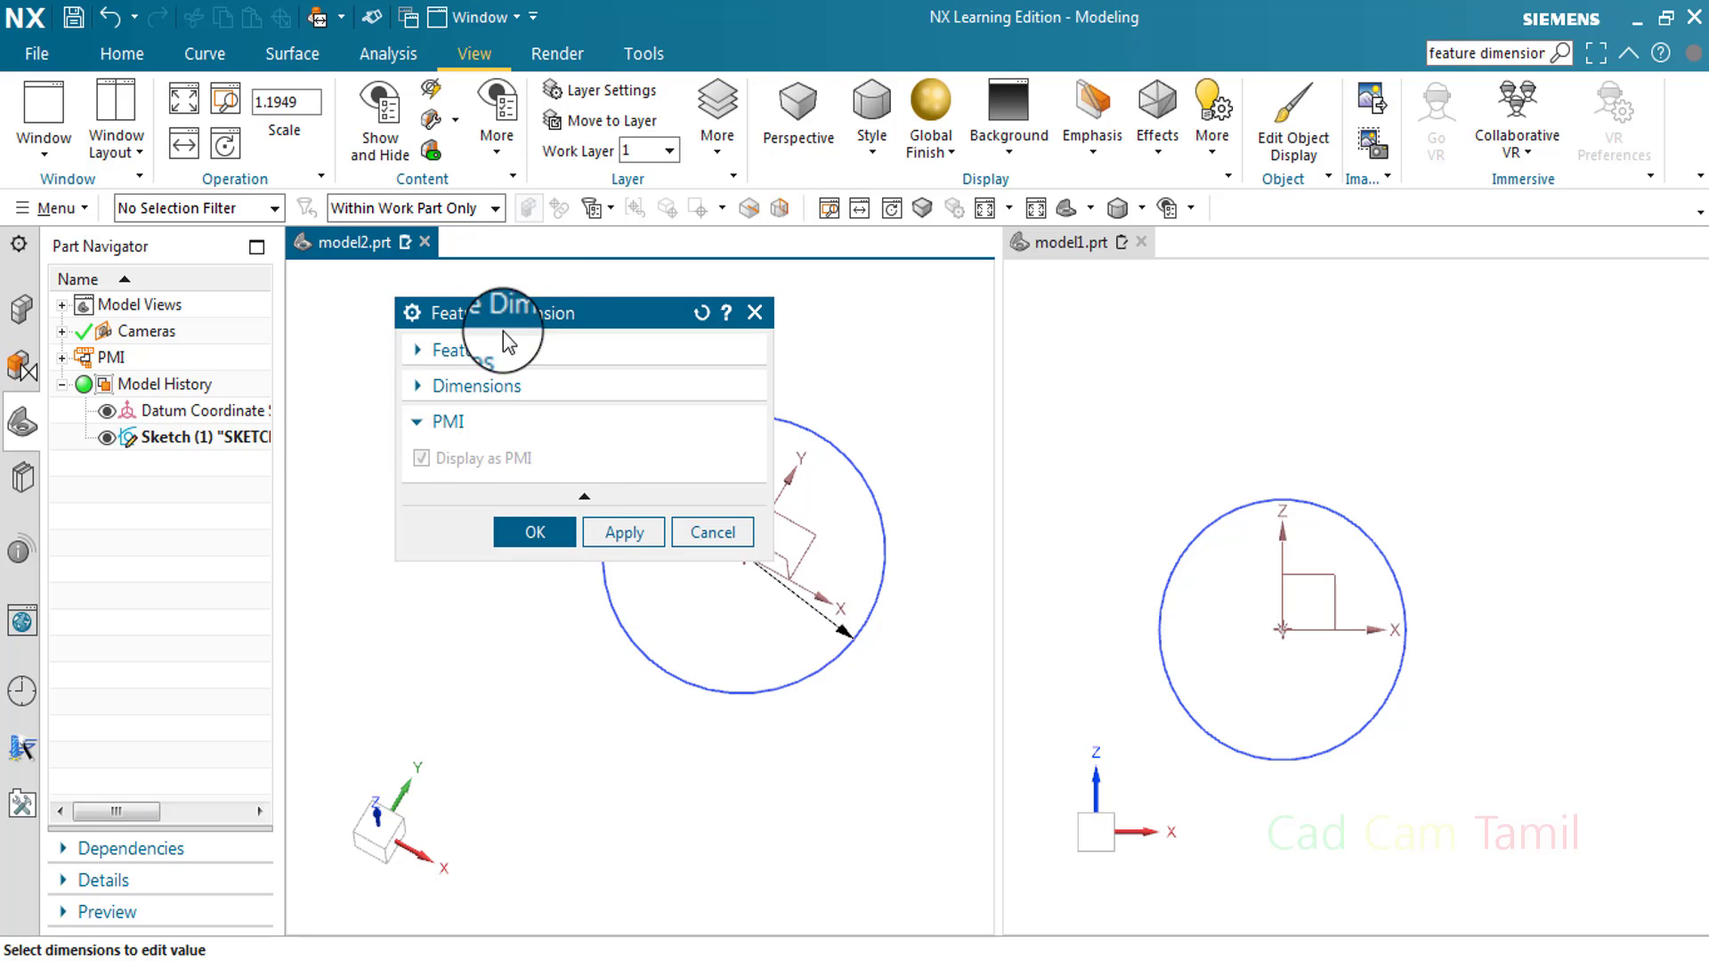
pyautogui.click(458, 421)
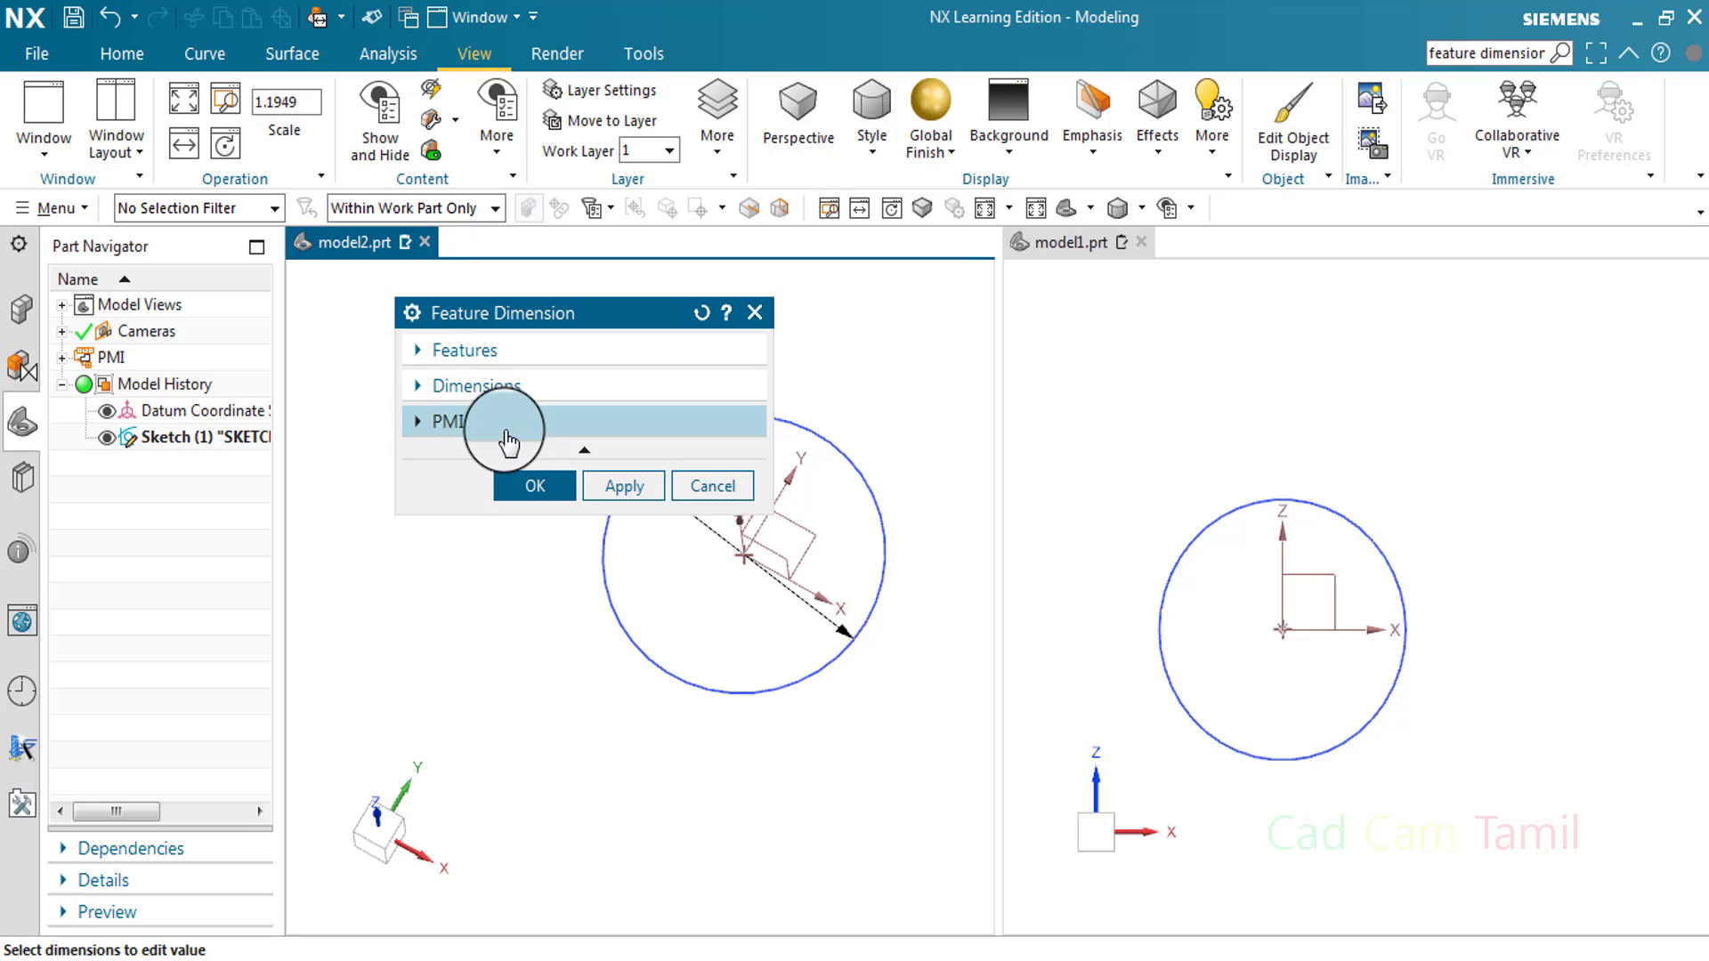
pyautogui.click(507, 353)
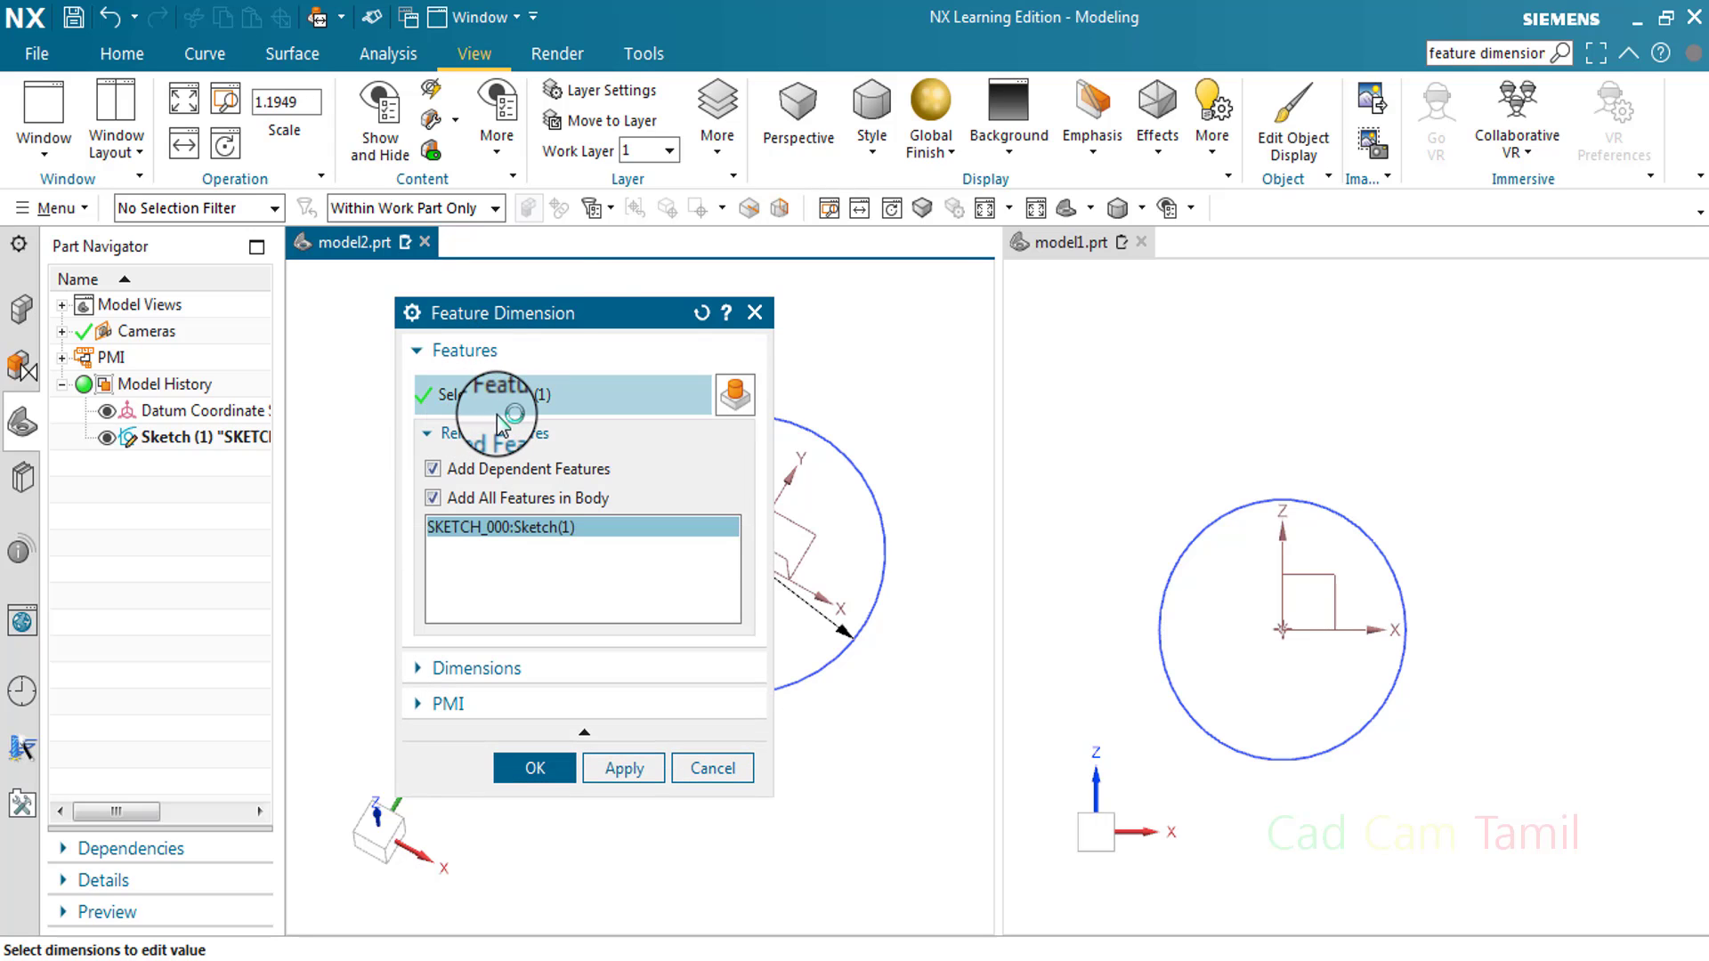
pyautogui.moveTo(572, 313); pyautogui.dragTo(223, 276)
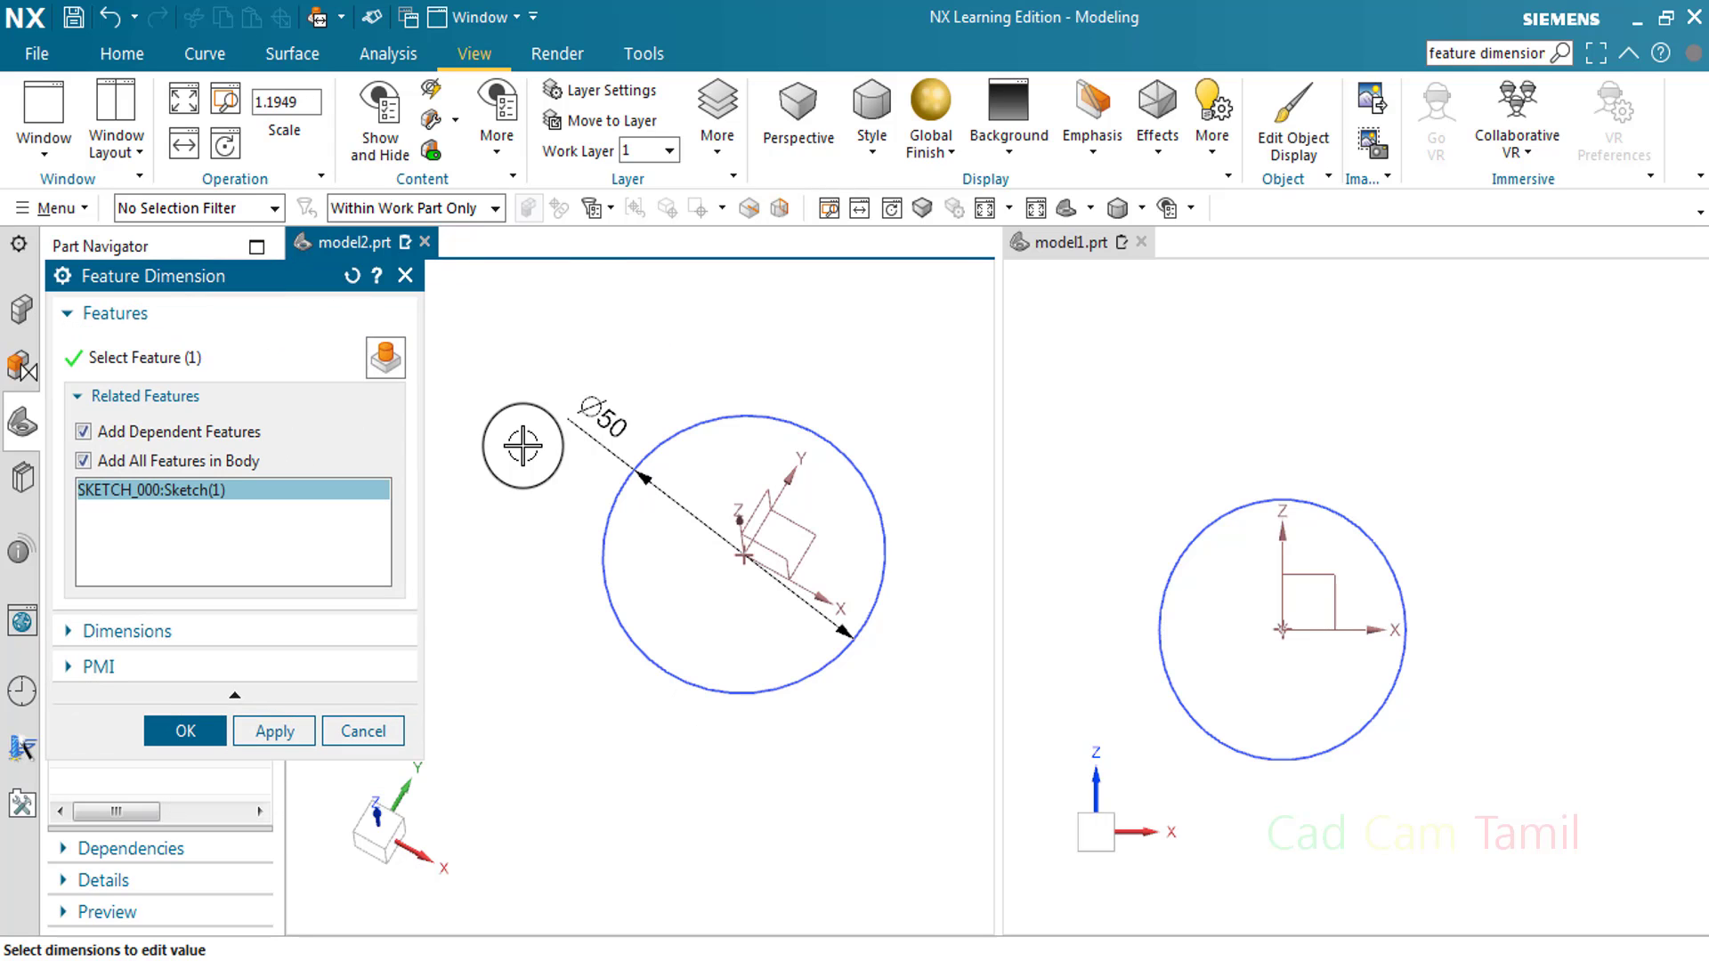
# - Select the circle's diameter dimension, examine its related features and p0 value settings, and close Feature Dimension without changes
pyautogui.click(590, 435)
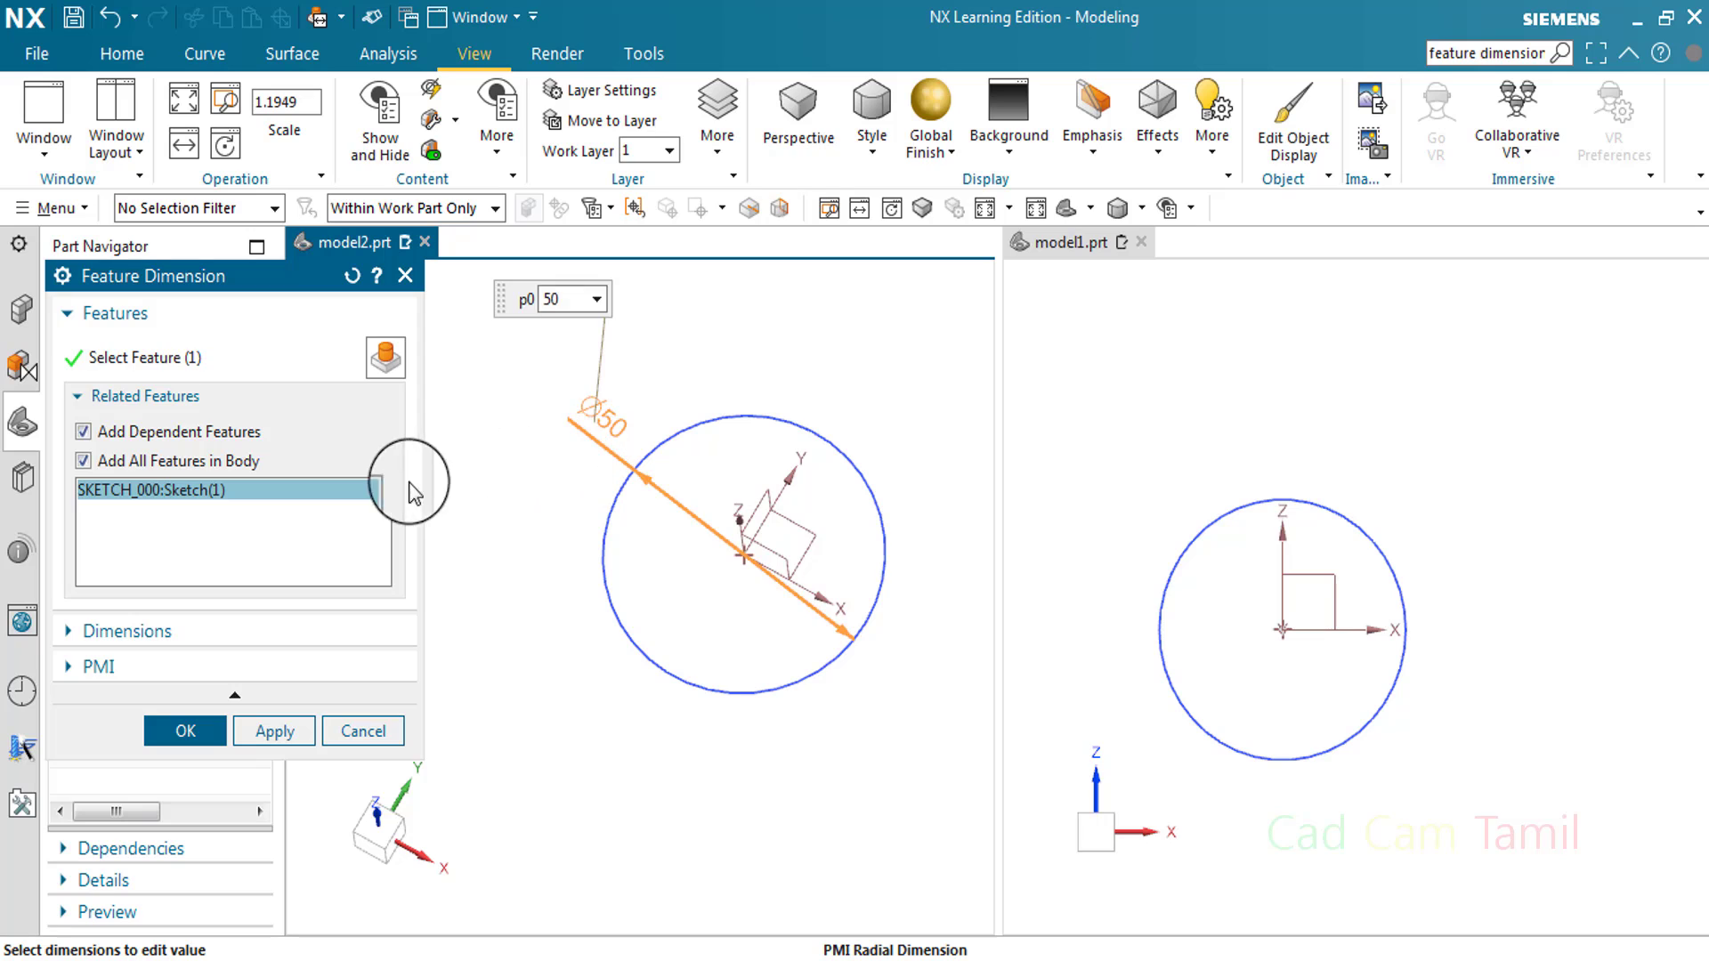
pyautogui.click(128, 396)
pyautogui.click(128, 401)
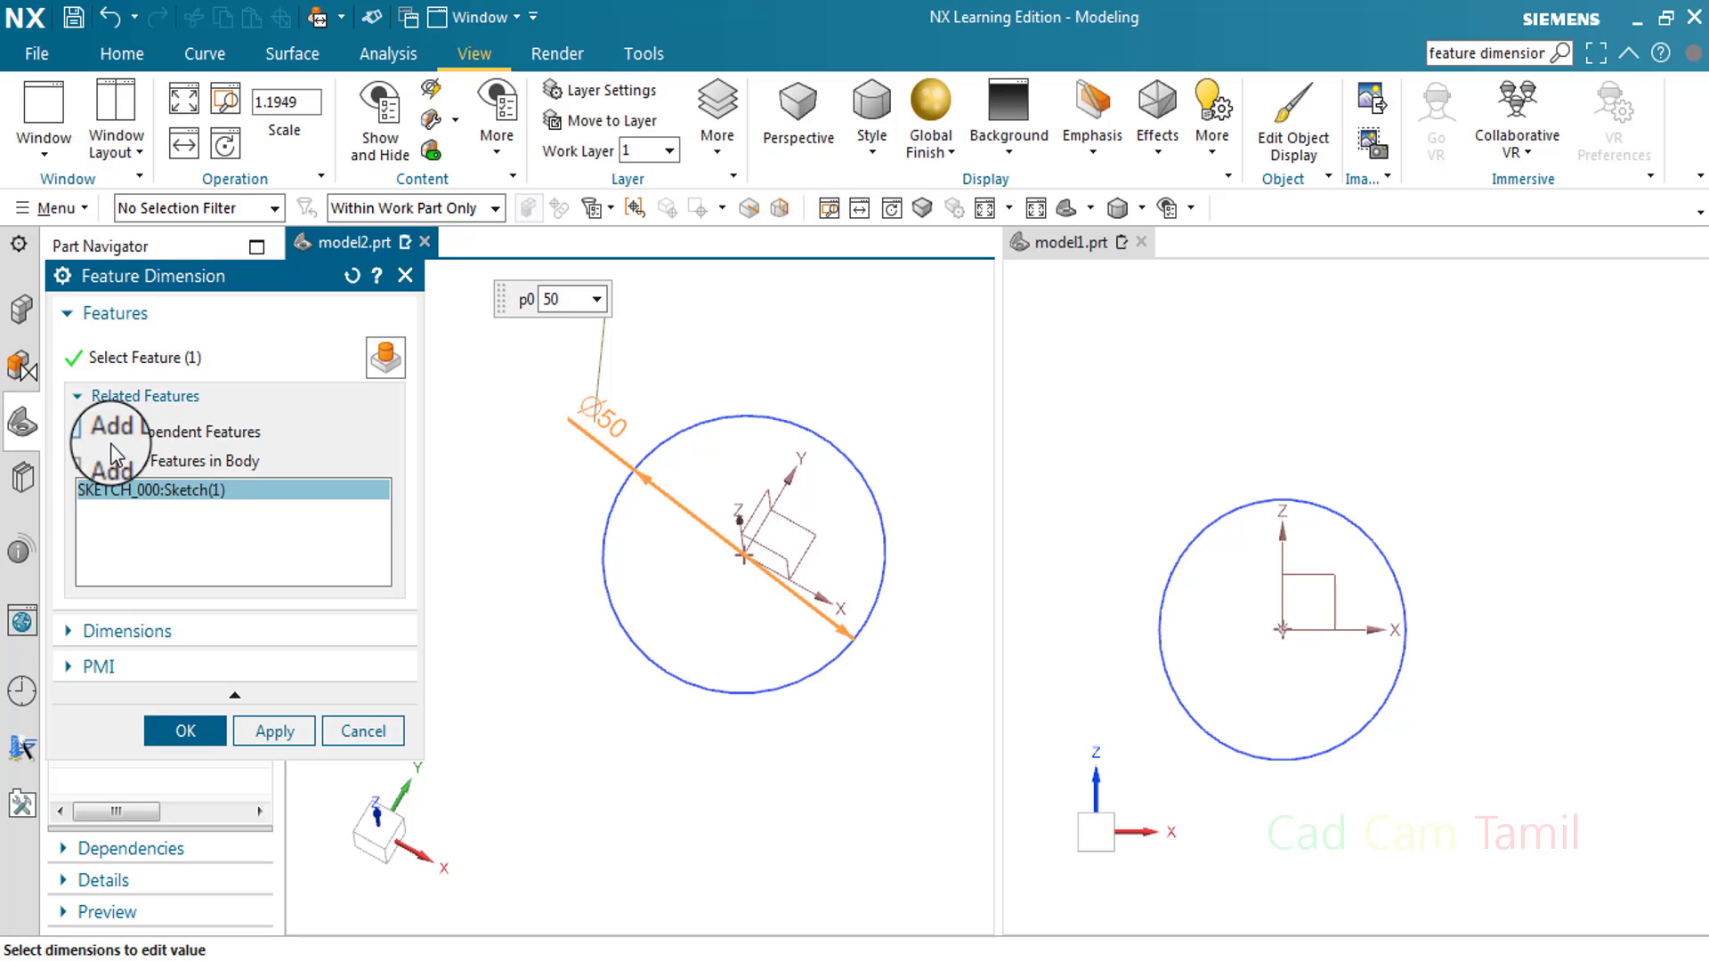
pyautogui.click(80, 431)
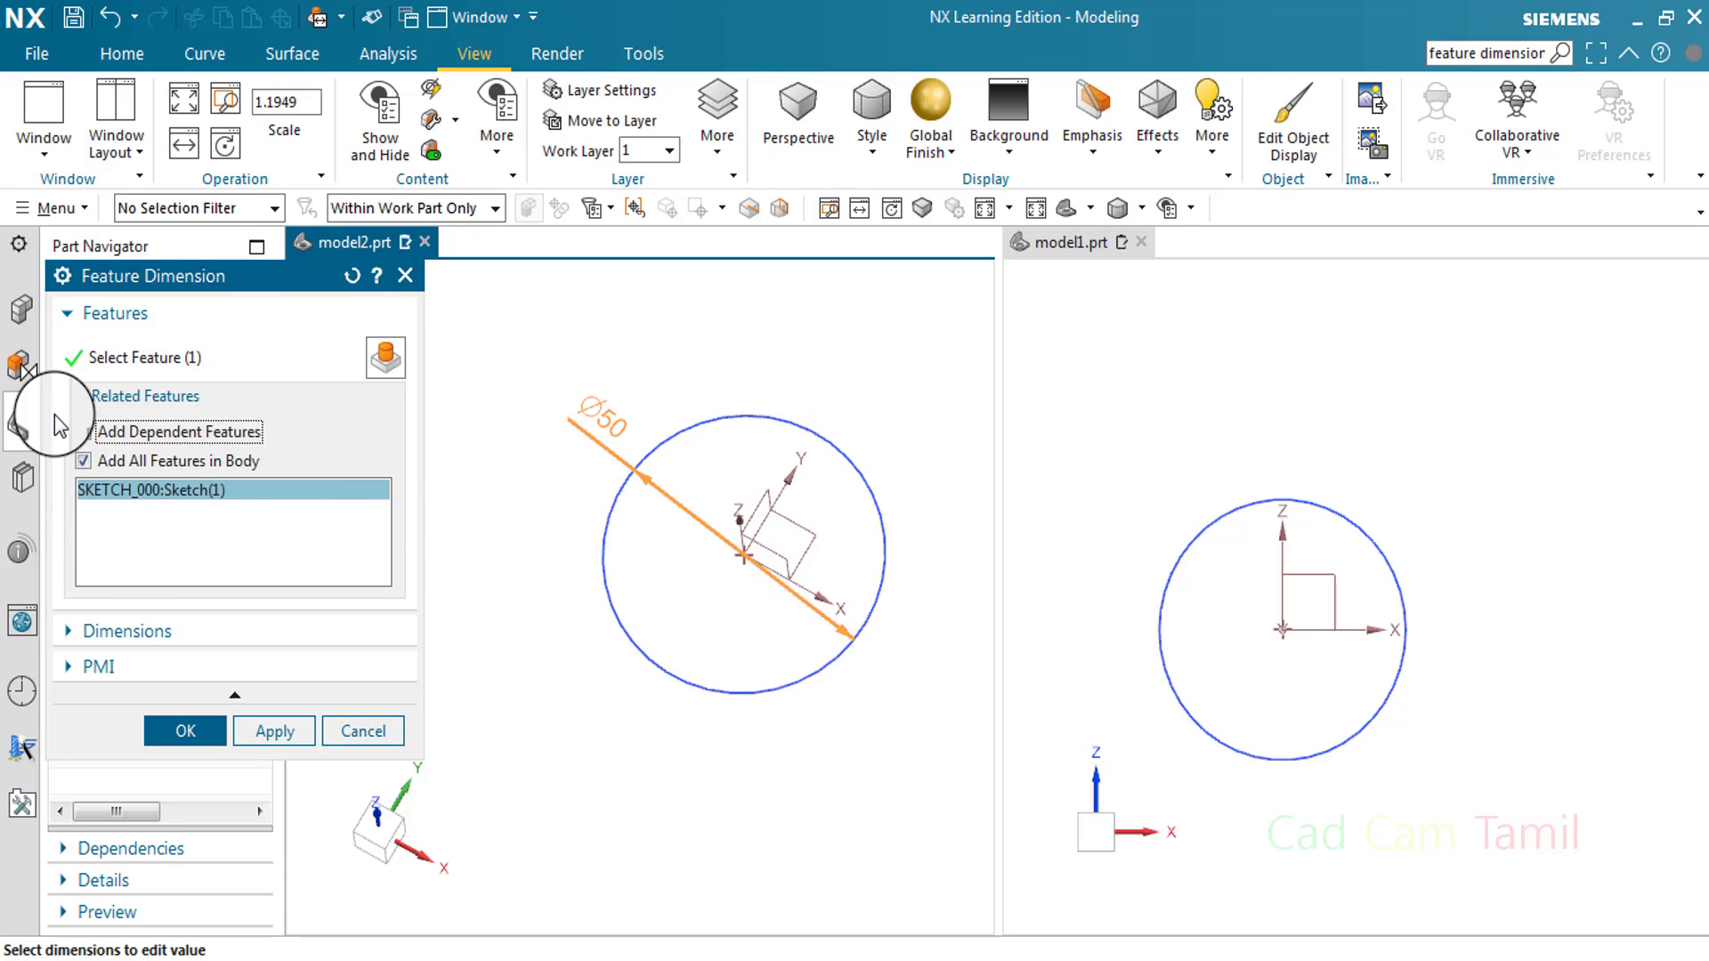
pyautogui.click(133, 397)
pyautogui.click(138, 442)
pyautogui.click(294, 604)
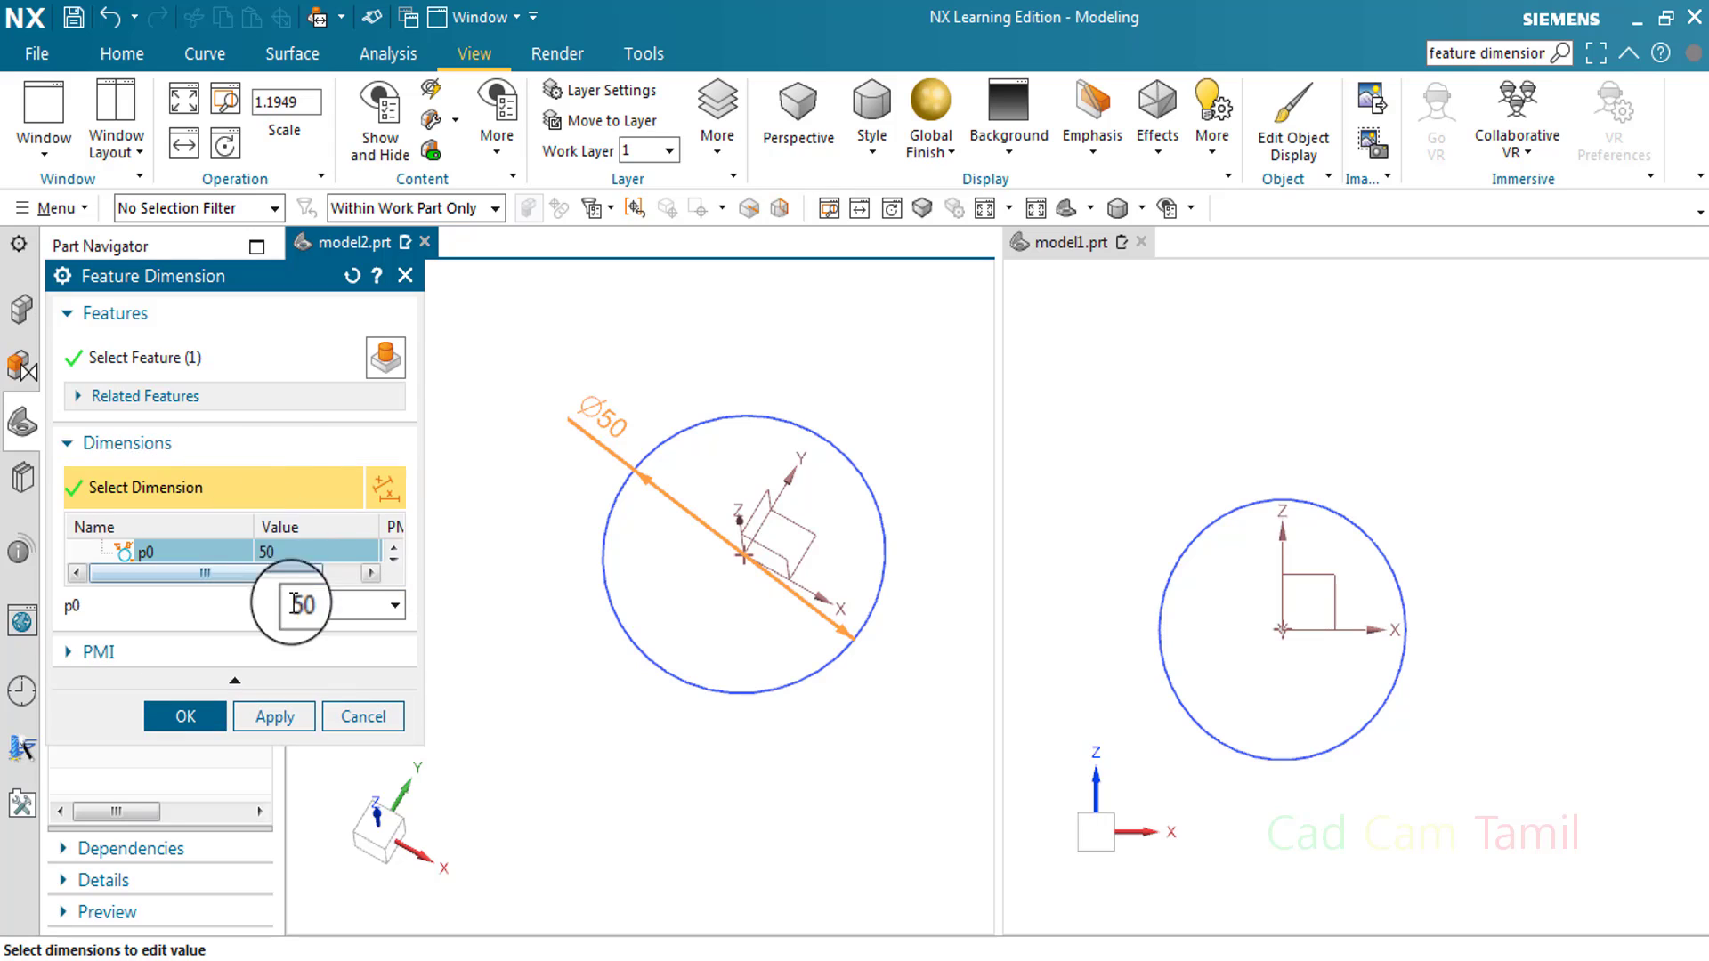
pyautogui.moveTo(273, 278); pyautogui.dragTo(352, 244)
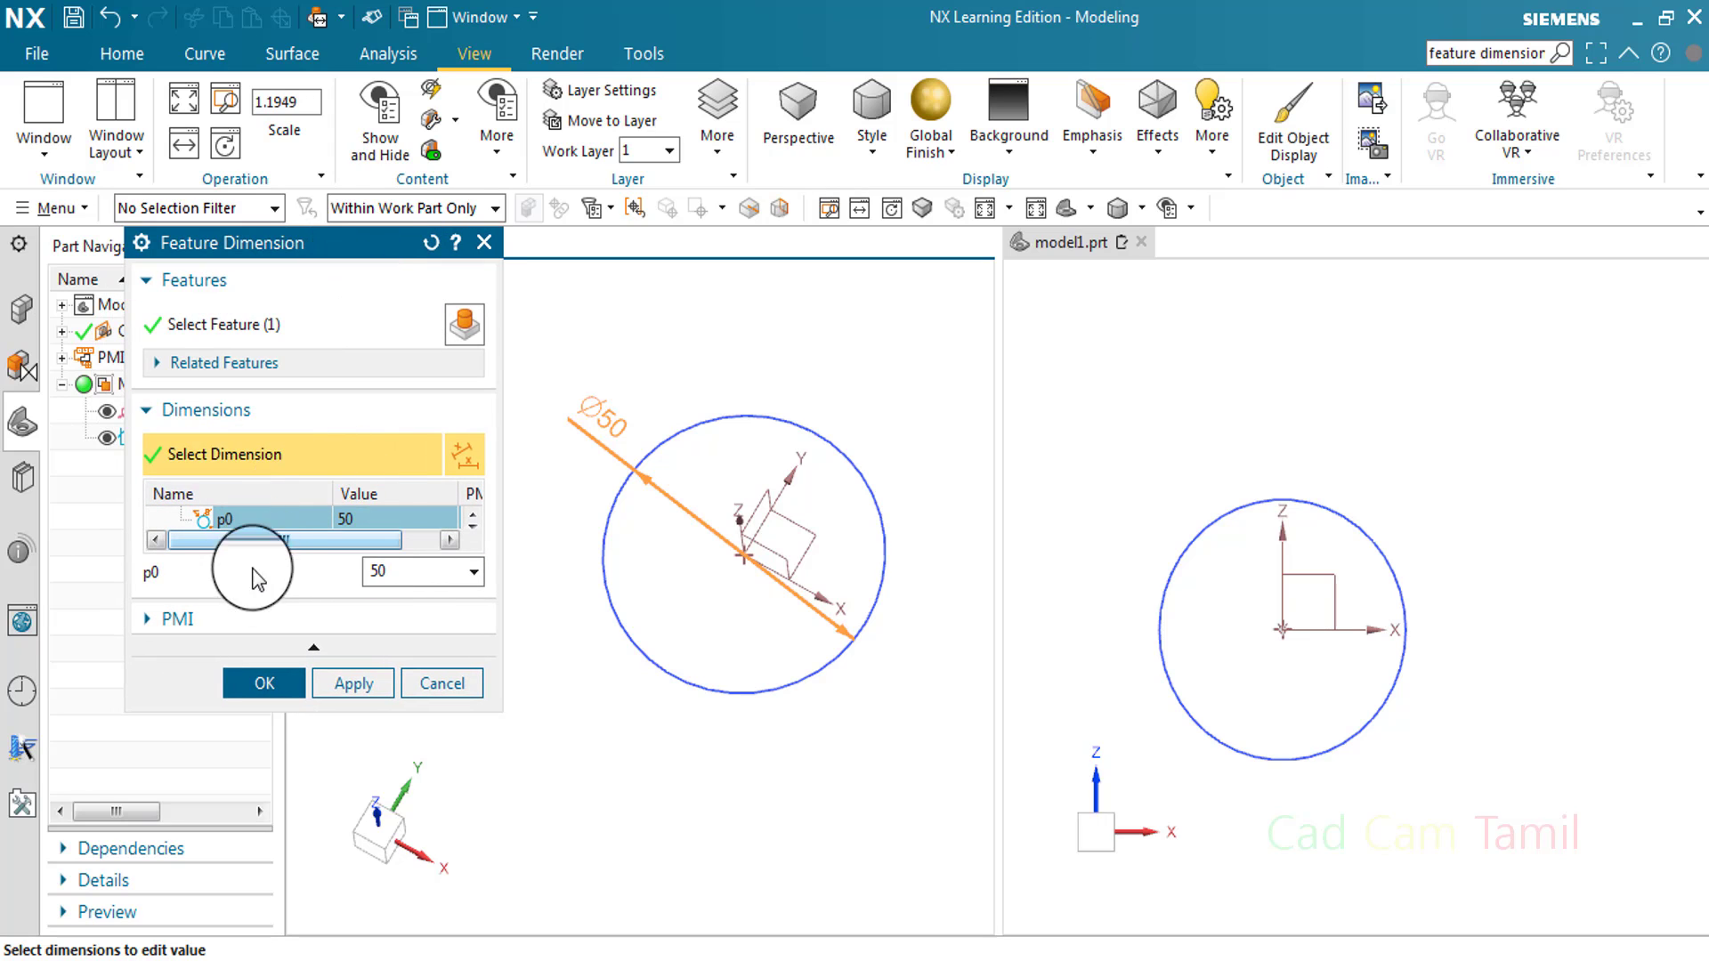
pyautogui.click(484, 242)
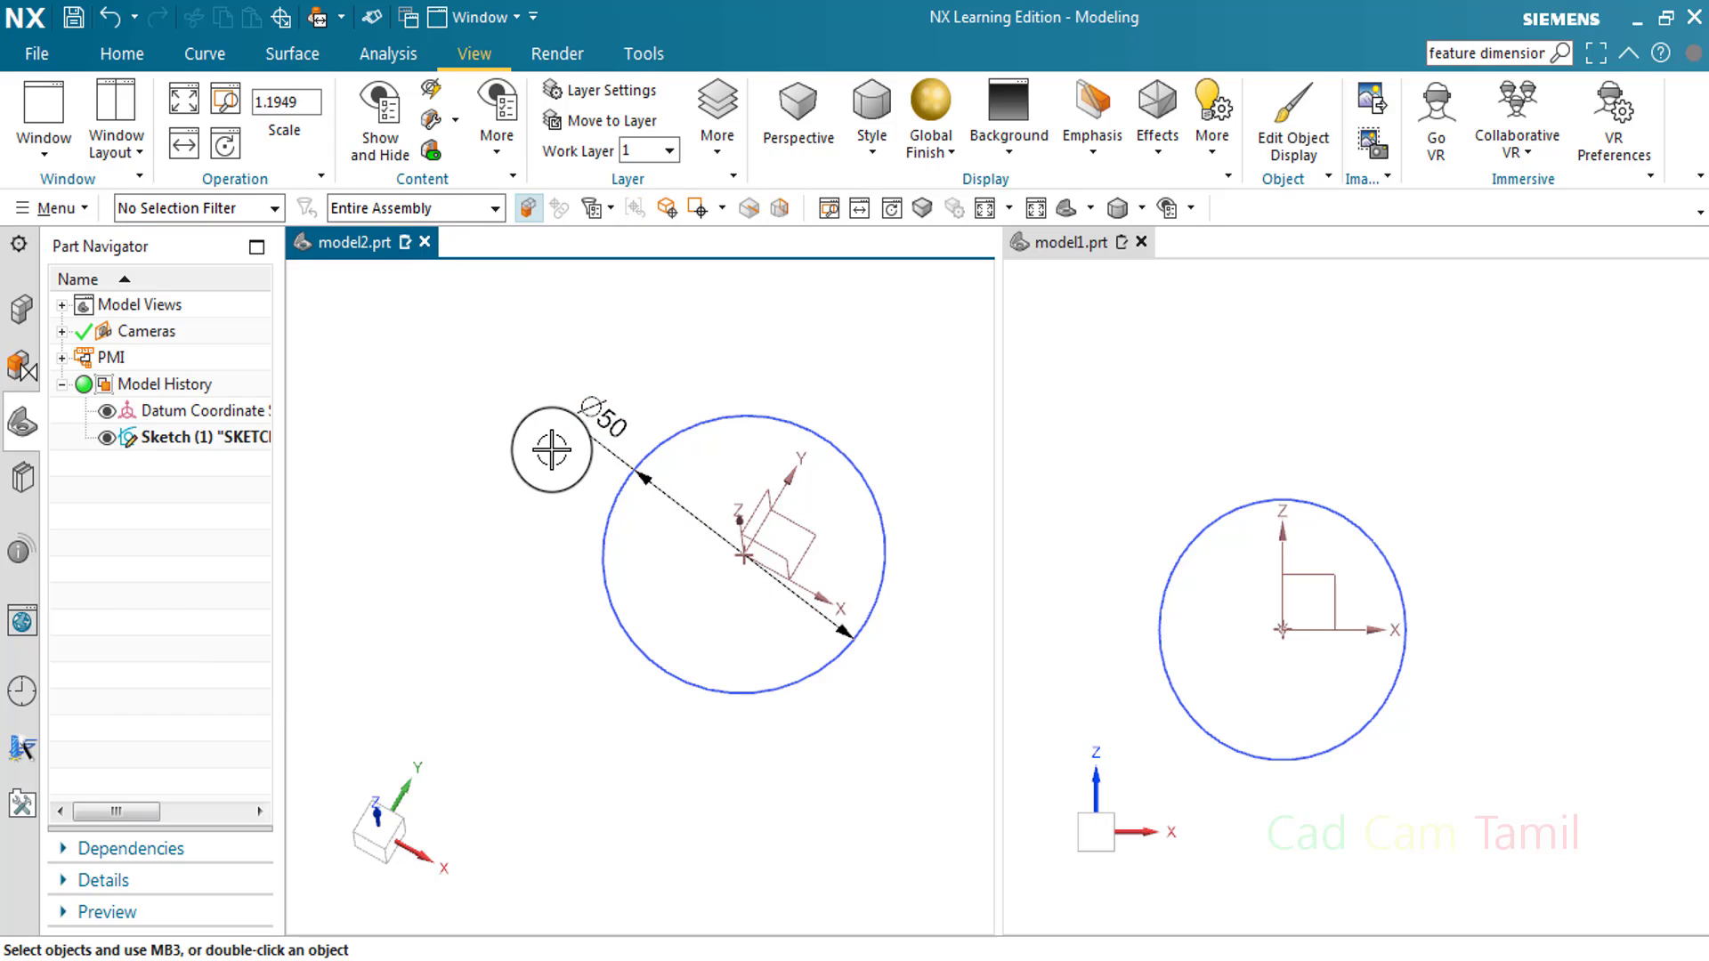
# - Set the model2.prt circle's diameter p0 to 60 in Feature Dimension and turn off Display as PMI
pyautogui.doubleClick(572, 425)
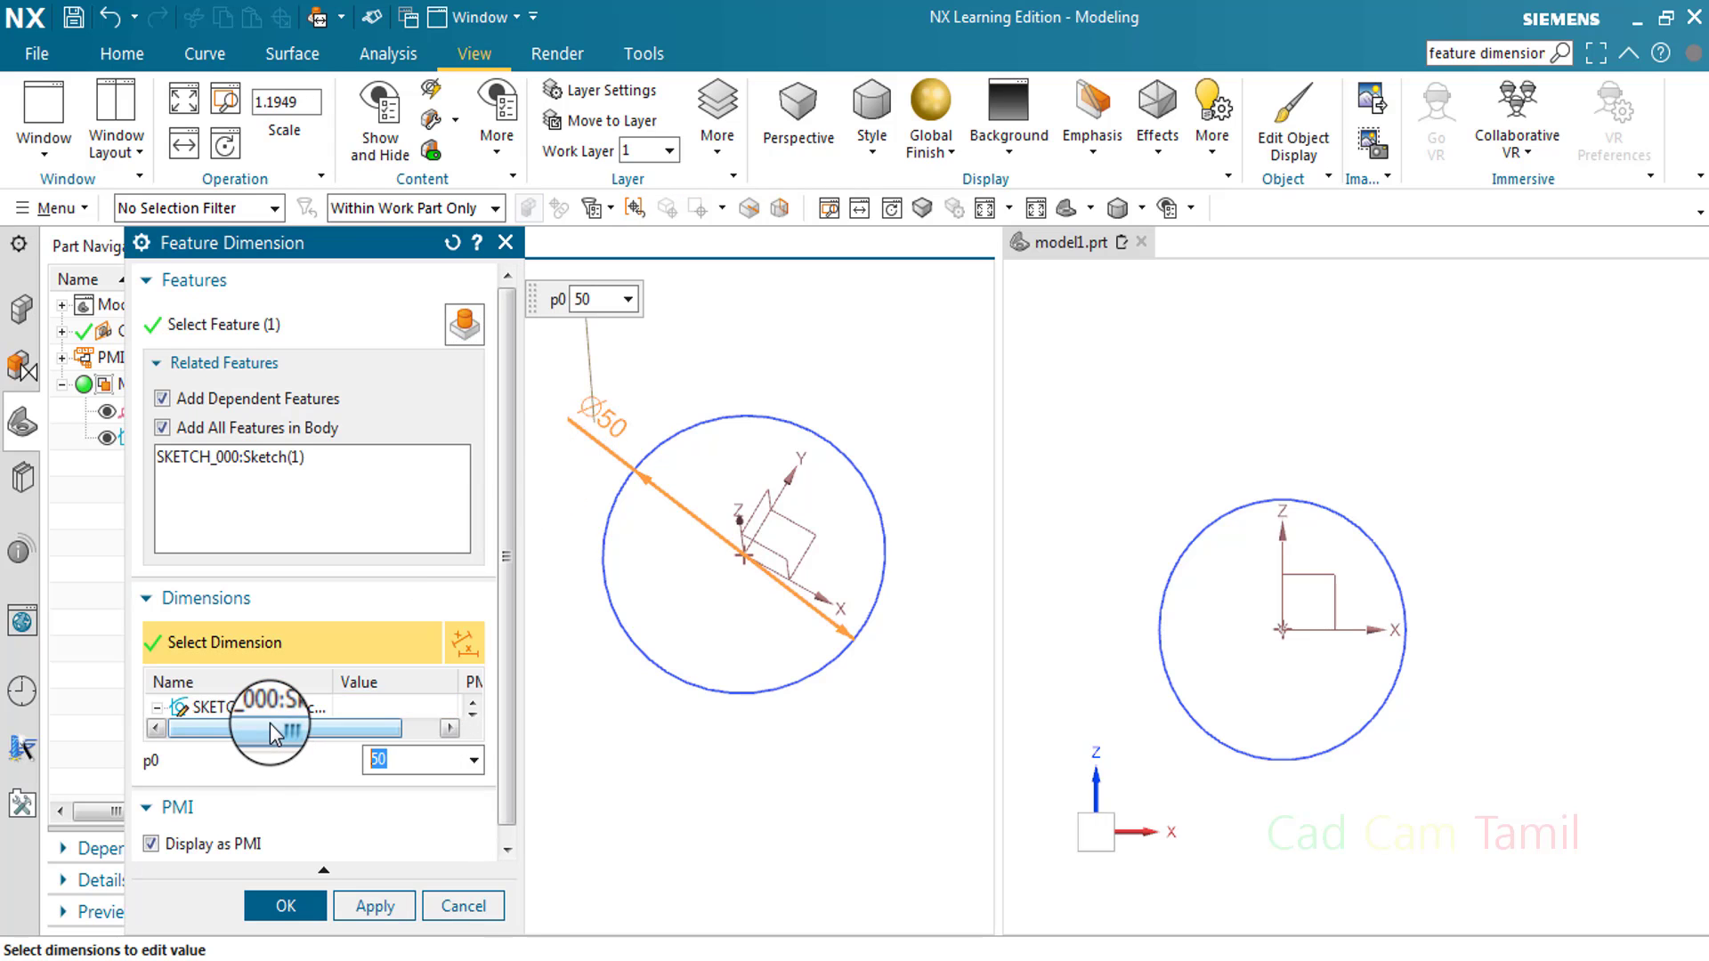
pyautogui.scroll(-1, 269, 723)
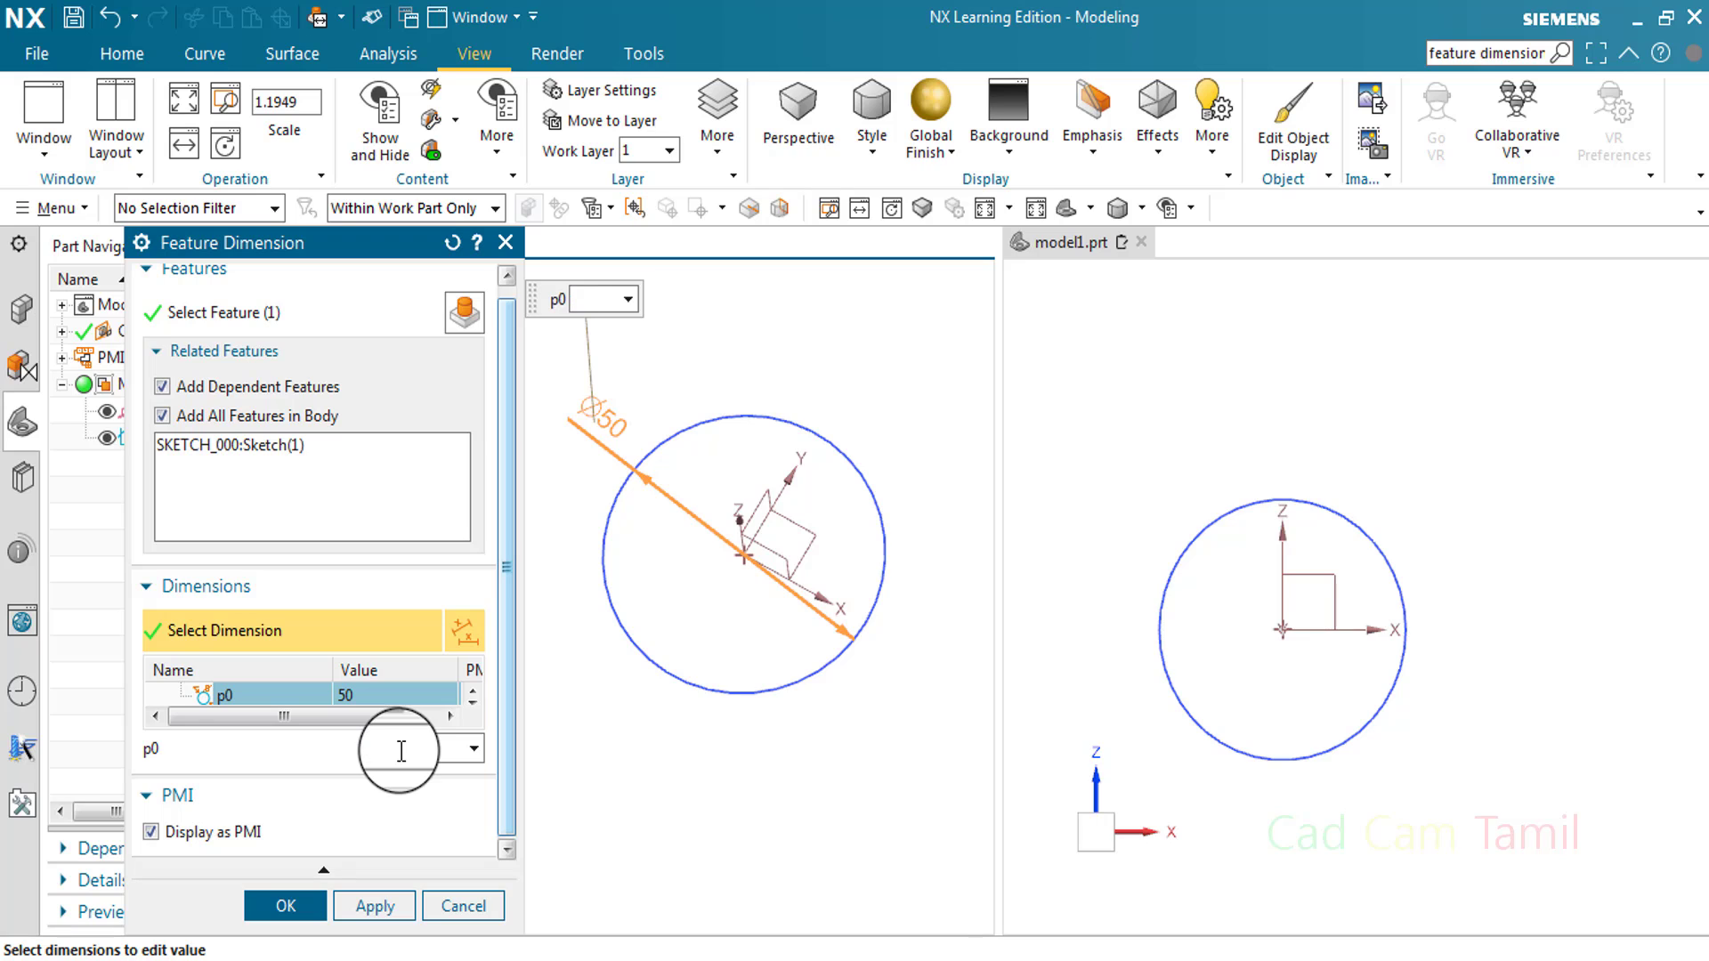
pyautogui.press('Return')
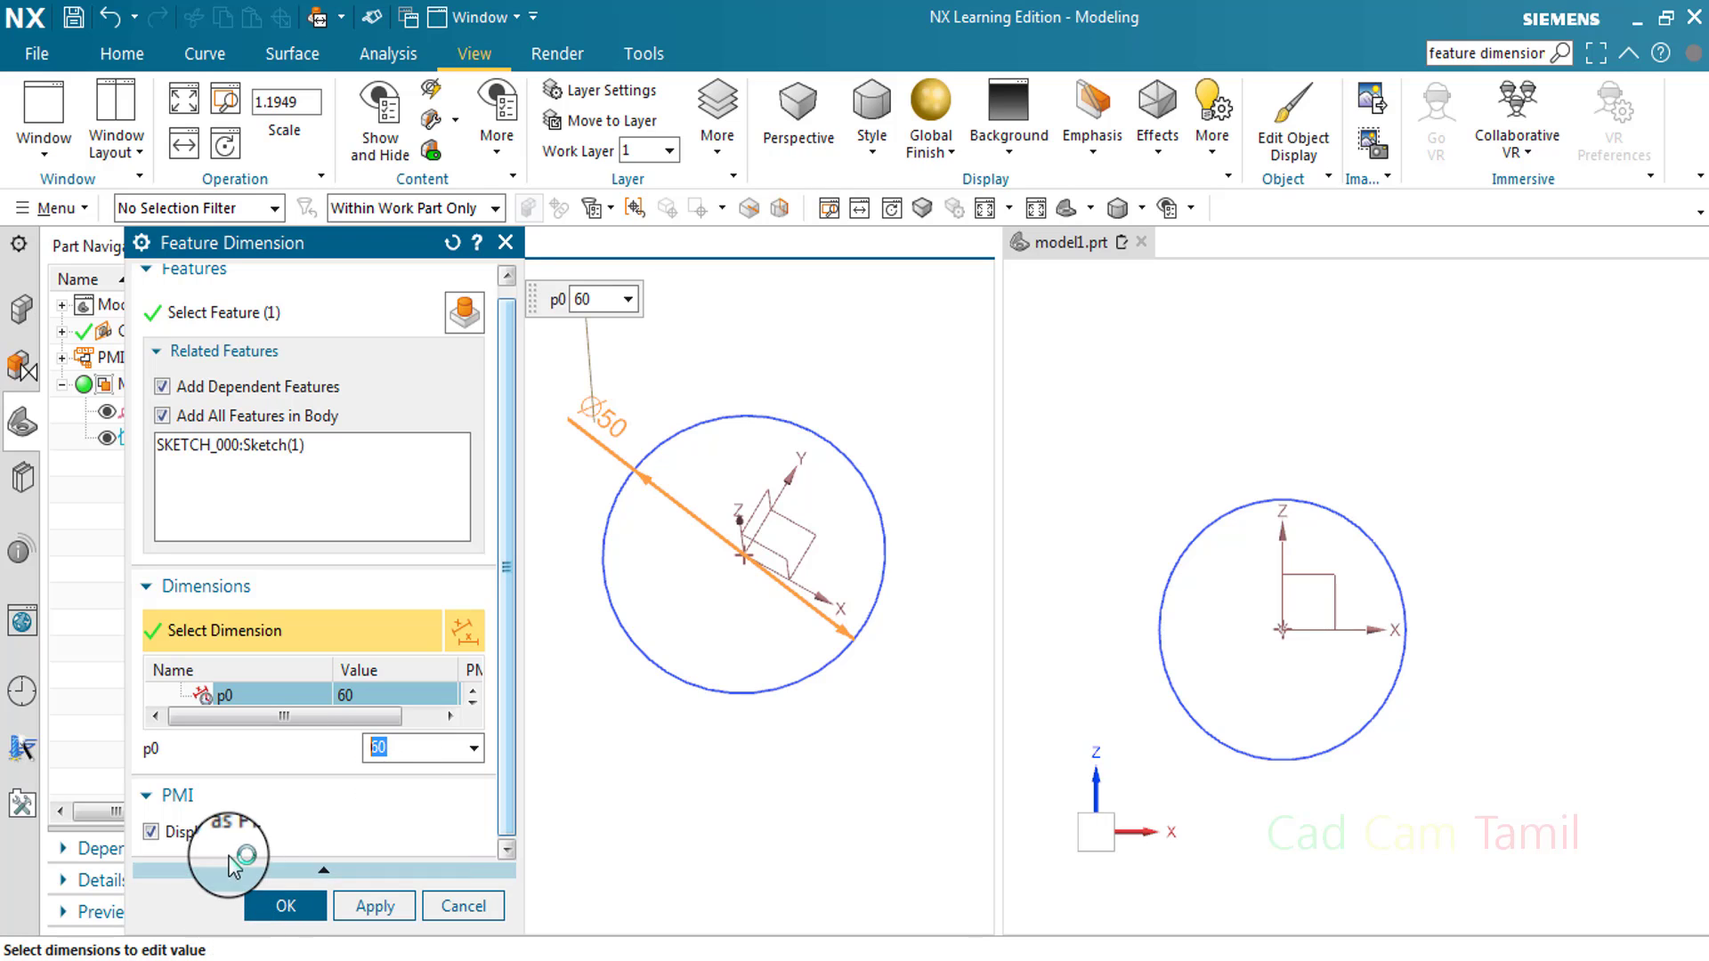
pyautogui.click(148, 831)
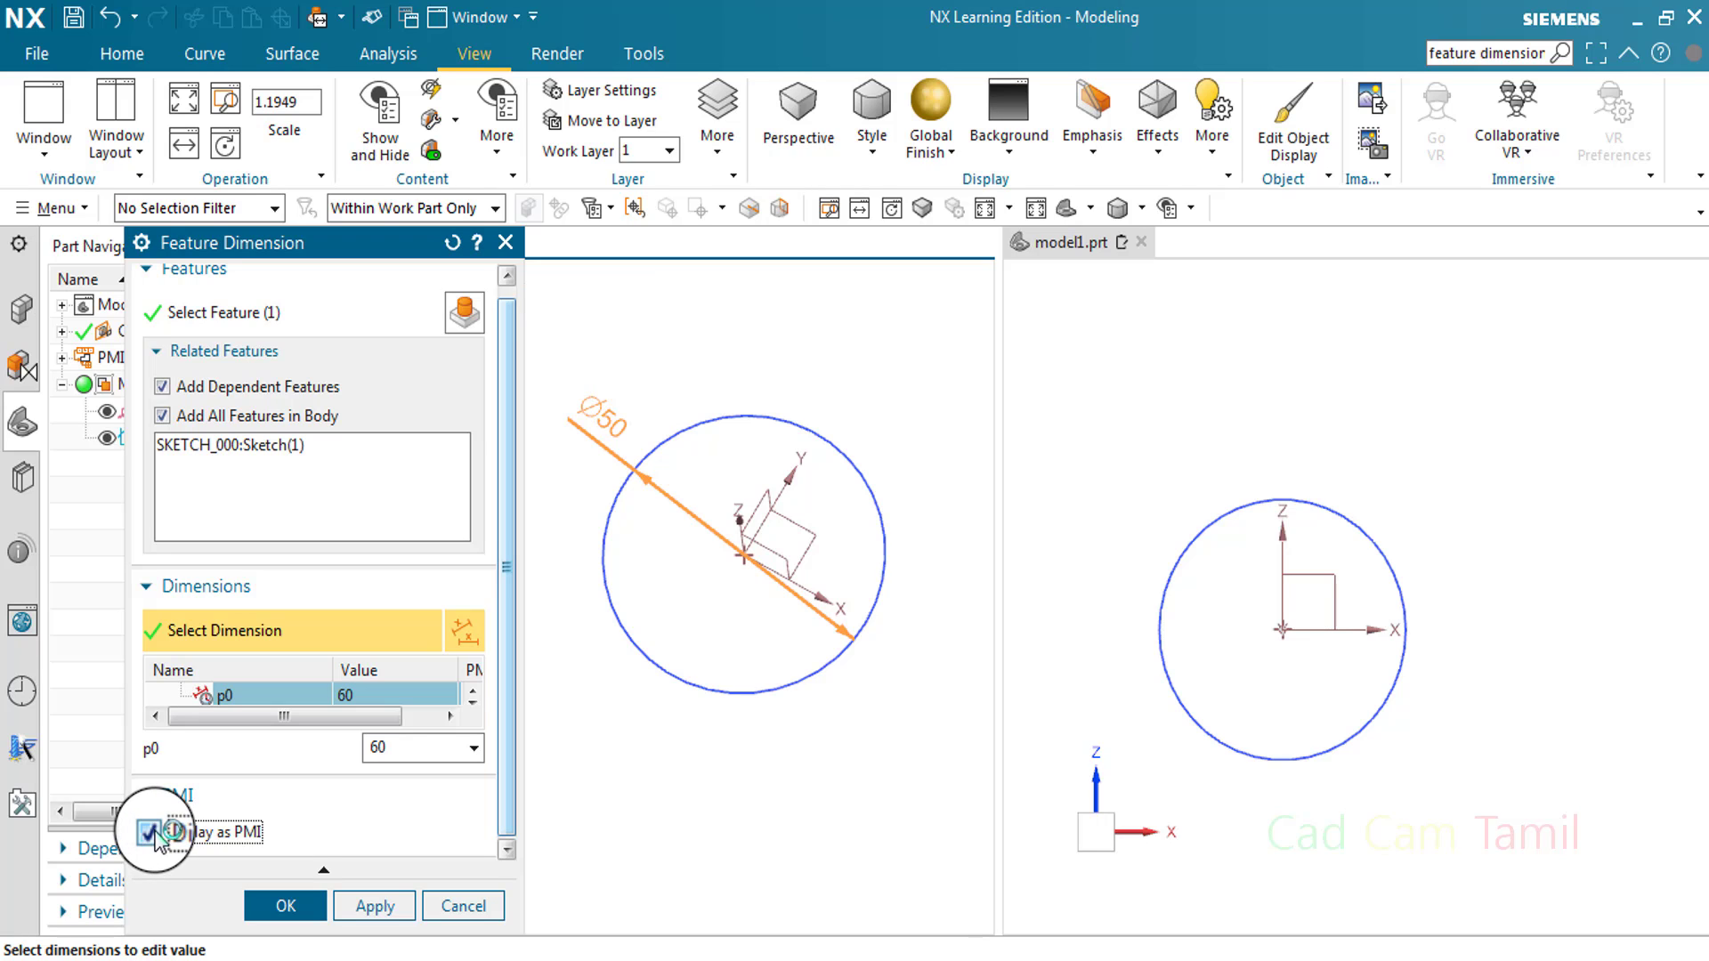
pyautogui.click(285, 905)
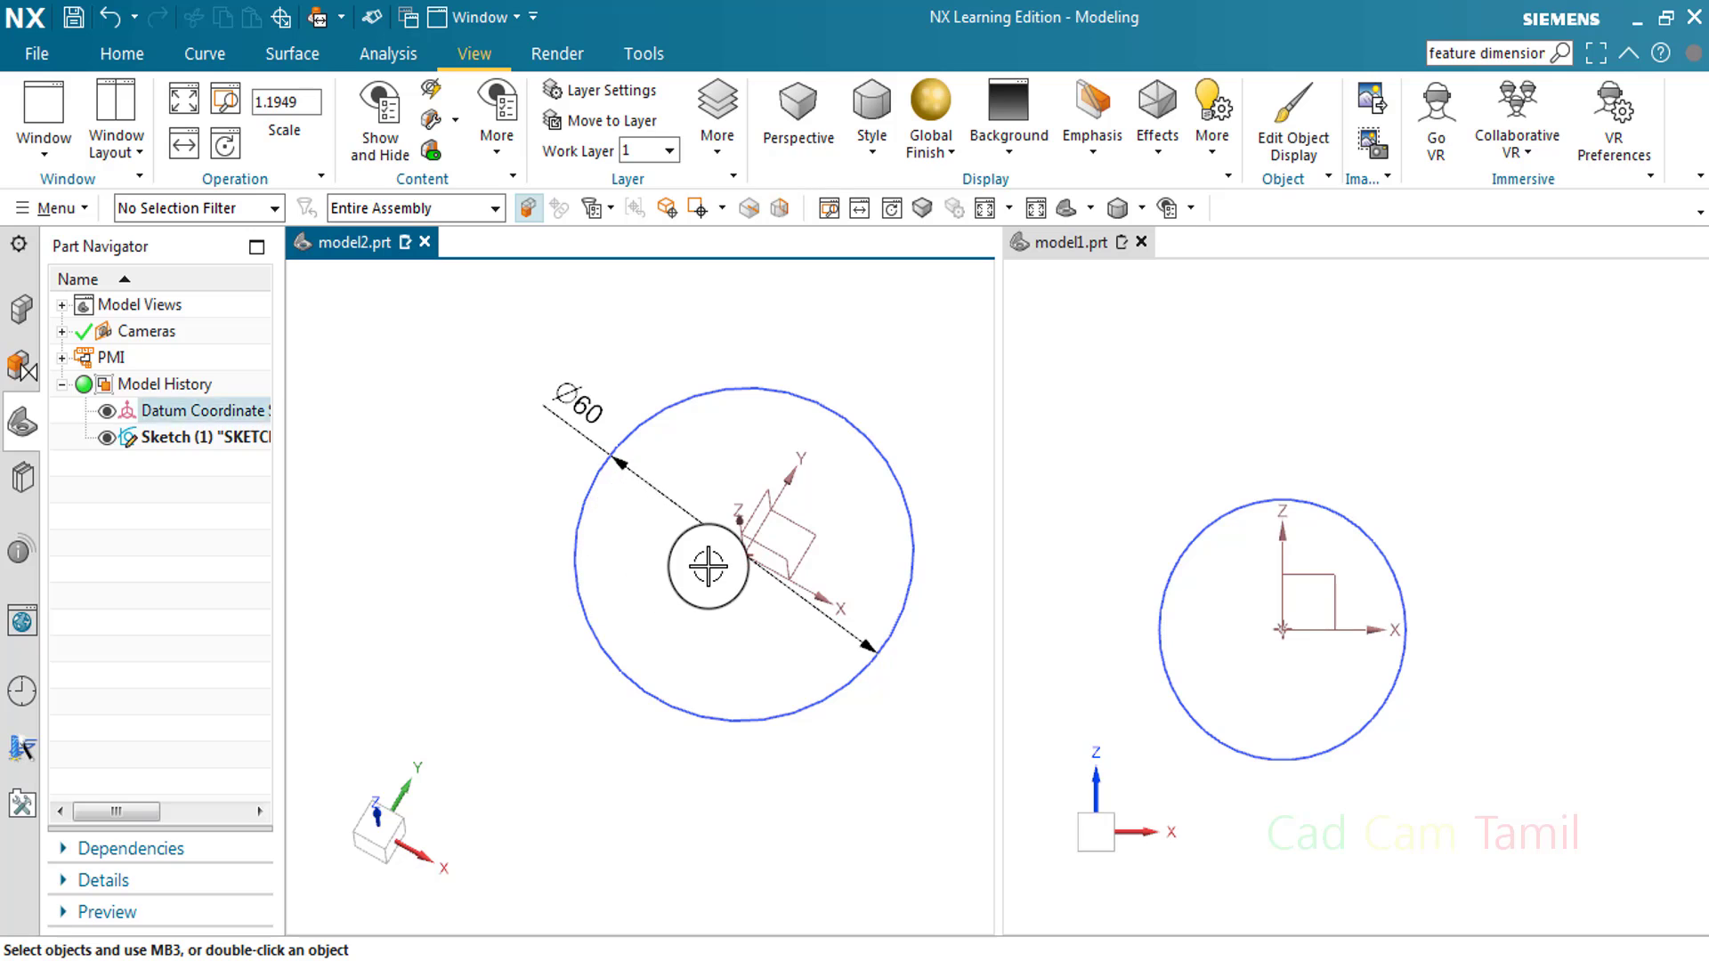
pyautogui.scroll(-2, 706, 564)
pyautogui.scroll(2, 746, 548)
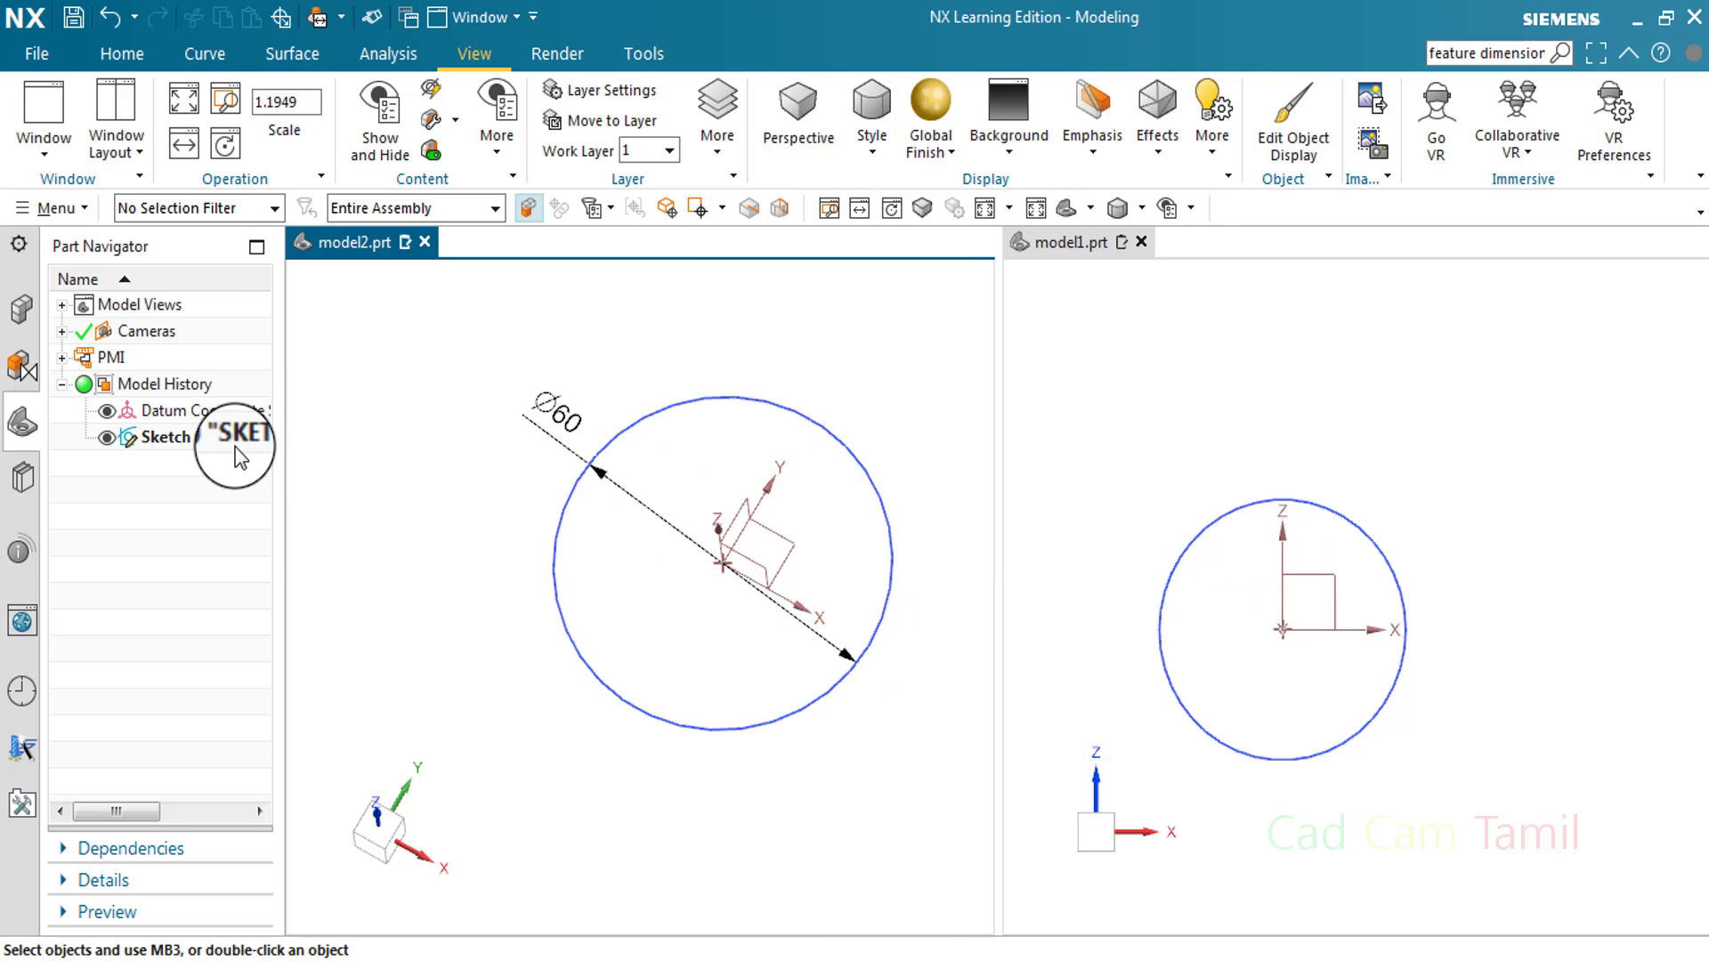
# - Reopen Feature Dimension from the model2.prt circle's diameter and set p0 to 100
pyautogui.doubleClick(534, 412)
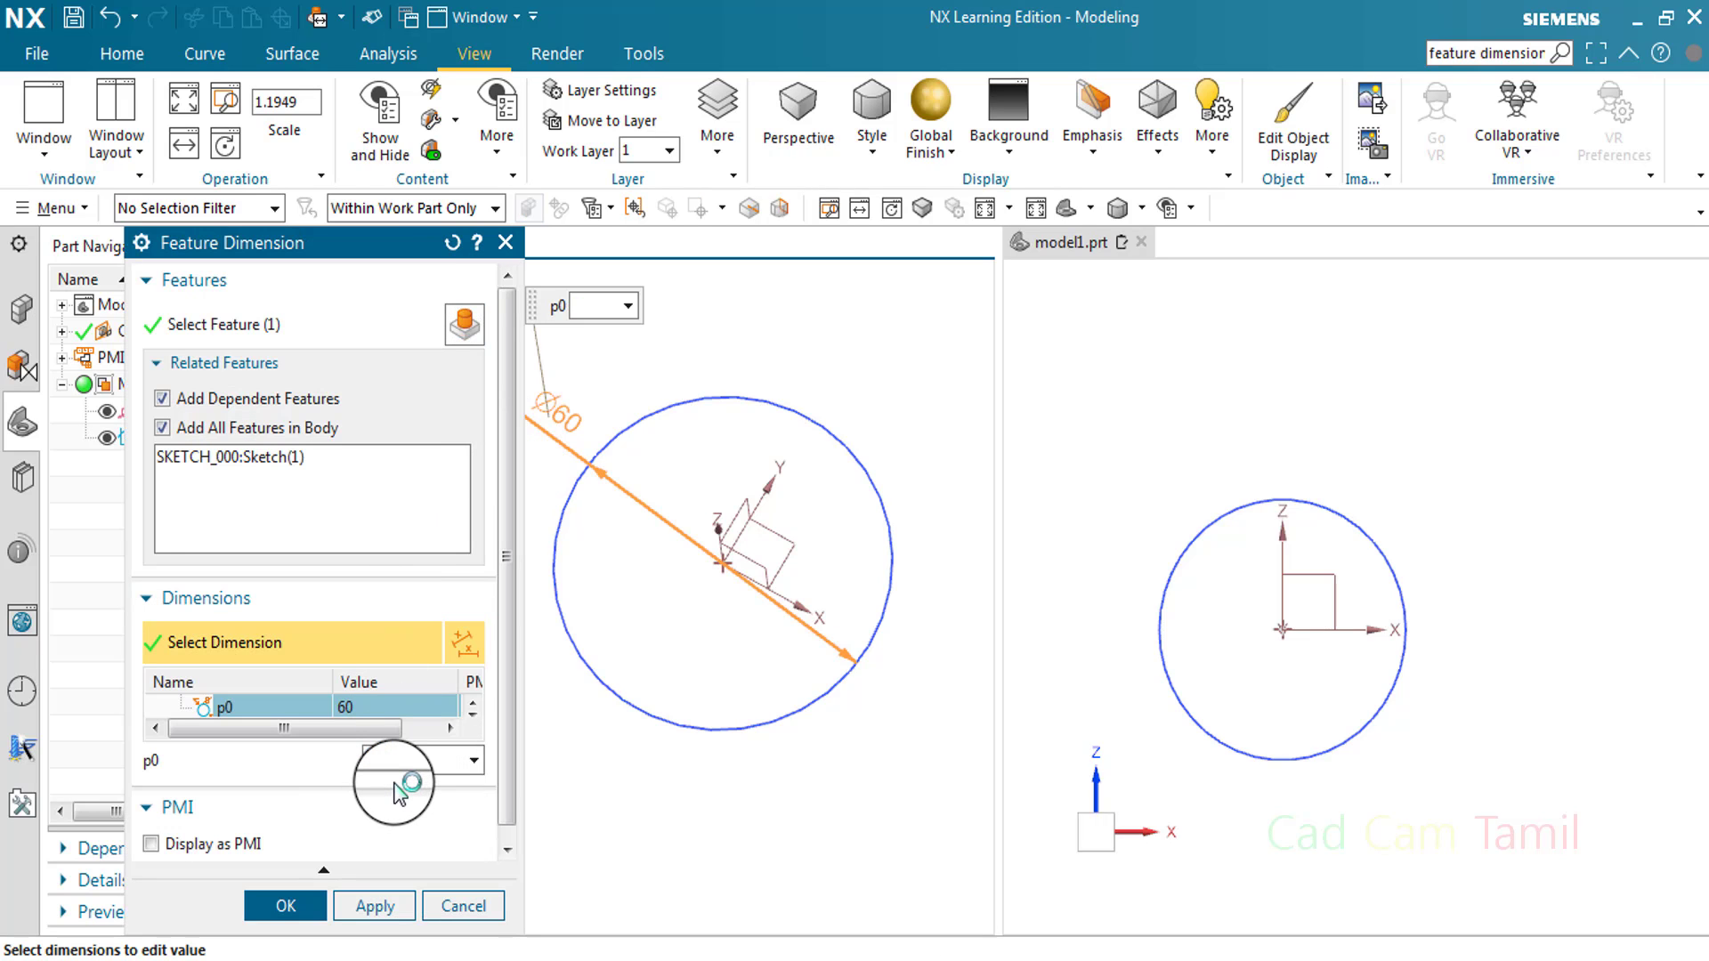
pyautogui.click(375, 907)
pyautogui.click(472, 910)
pyautogui.scroll(-4, 682, 615)
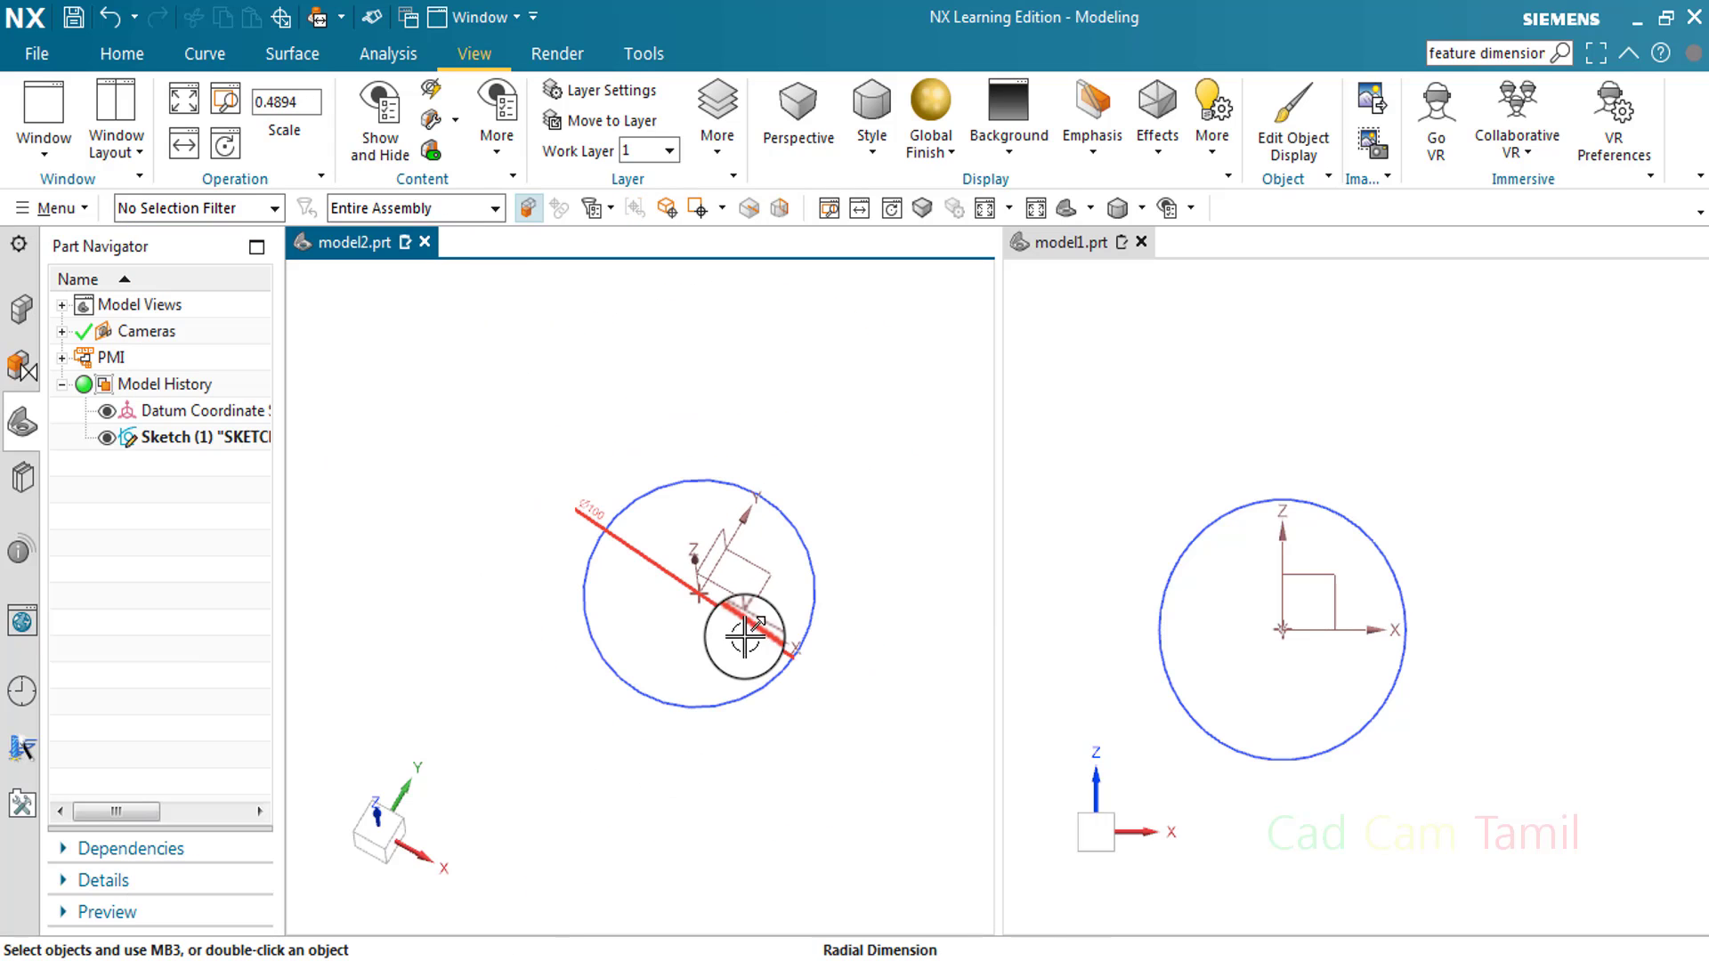
# - Open the model1.prt sketch, view the circle's Radial Dimension settings without changes, and finish the sketch
pyautogui.click(1390, 580)
pyautogui.click(1389, 580)
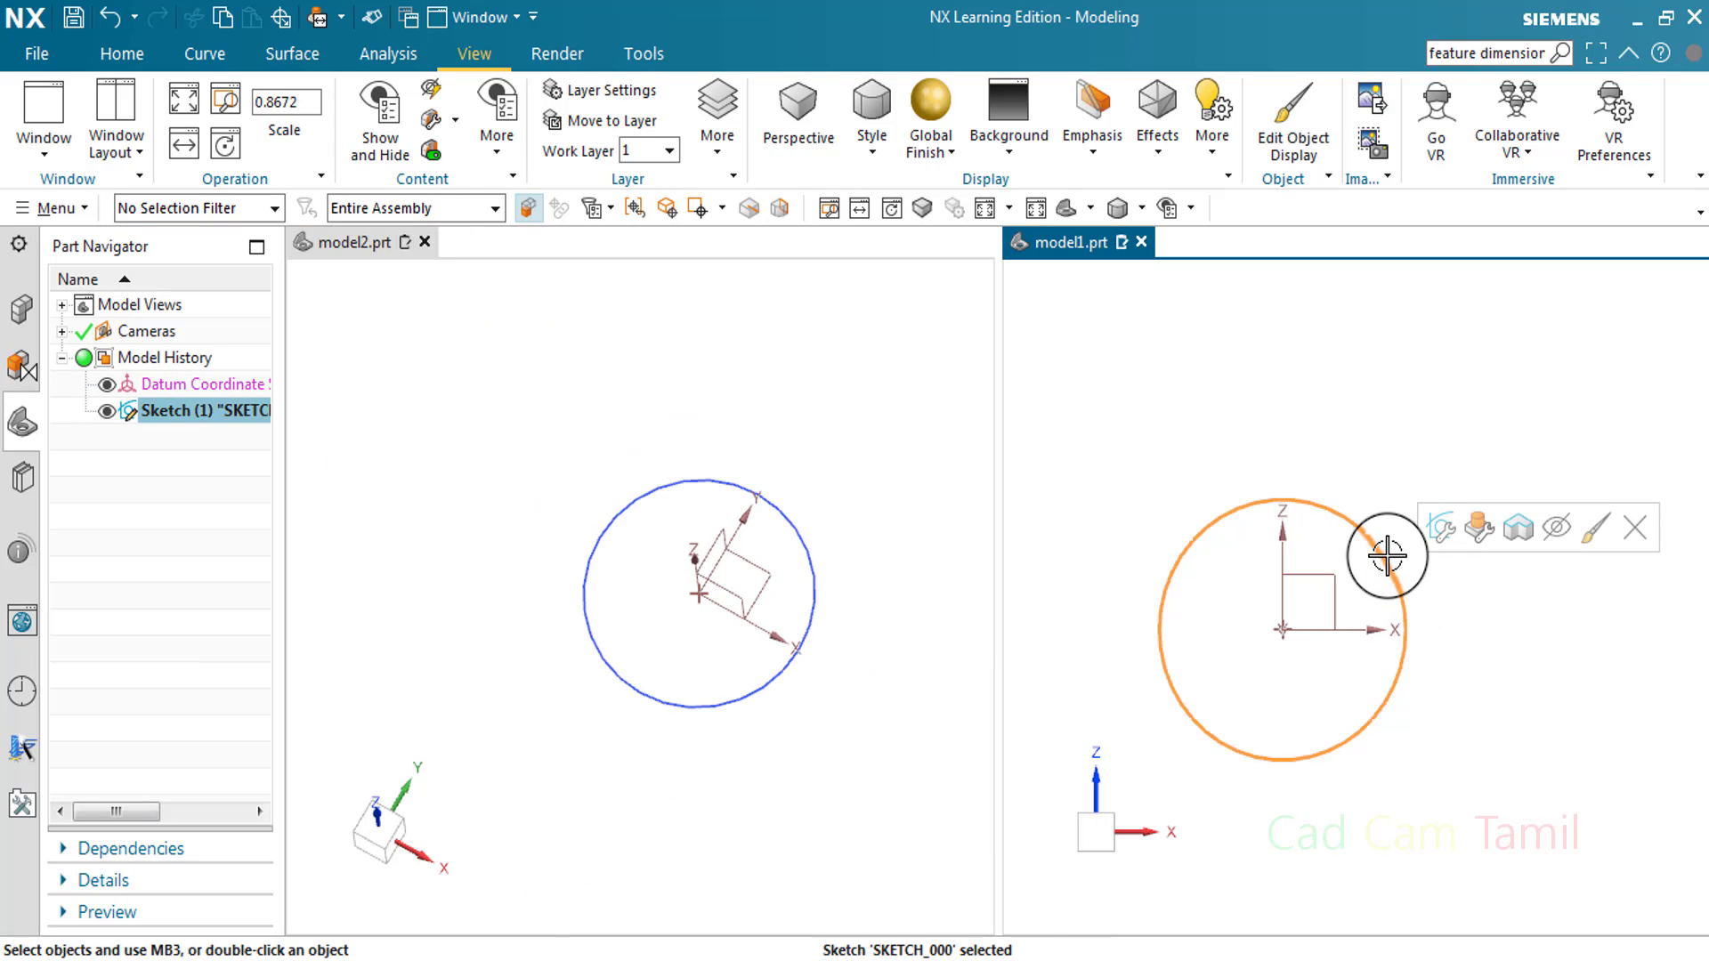
pyautogui.doubleClick(1386, 555)
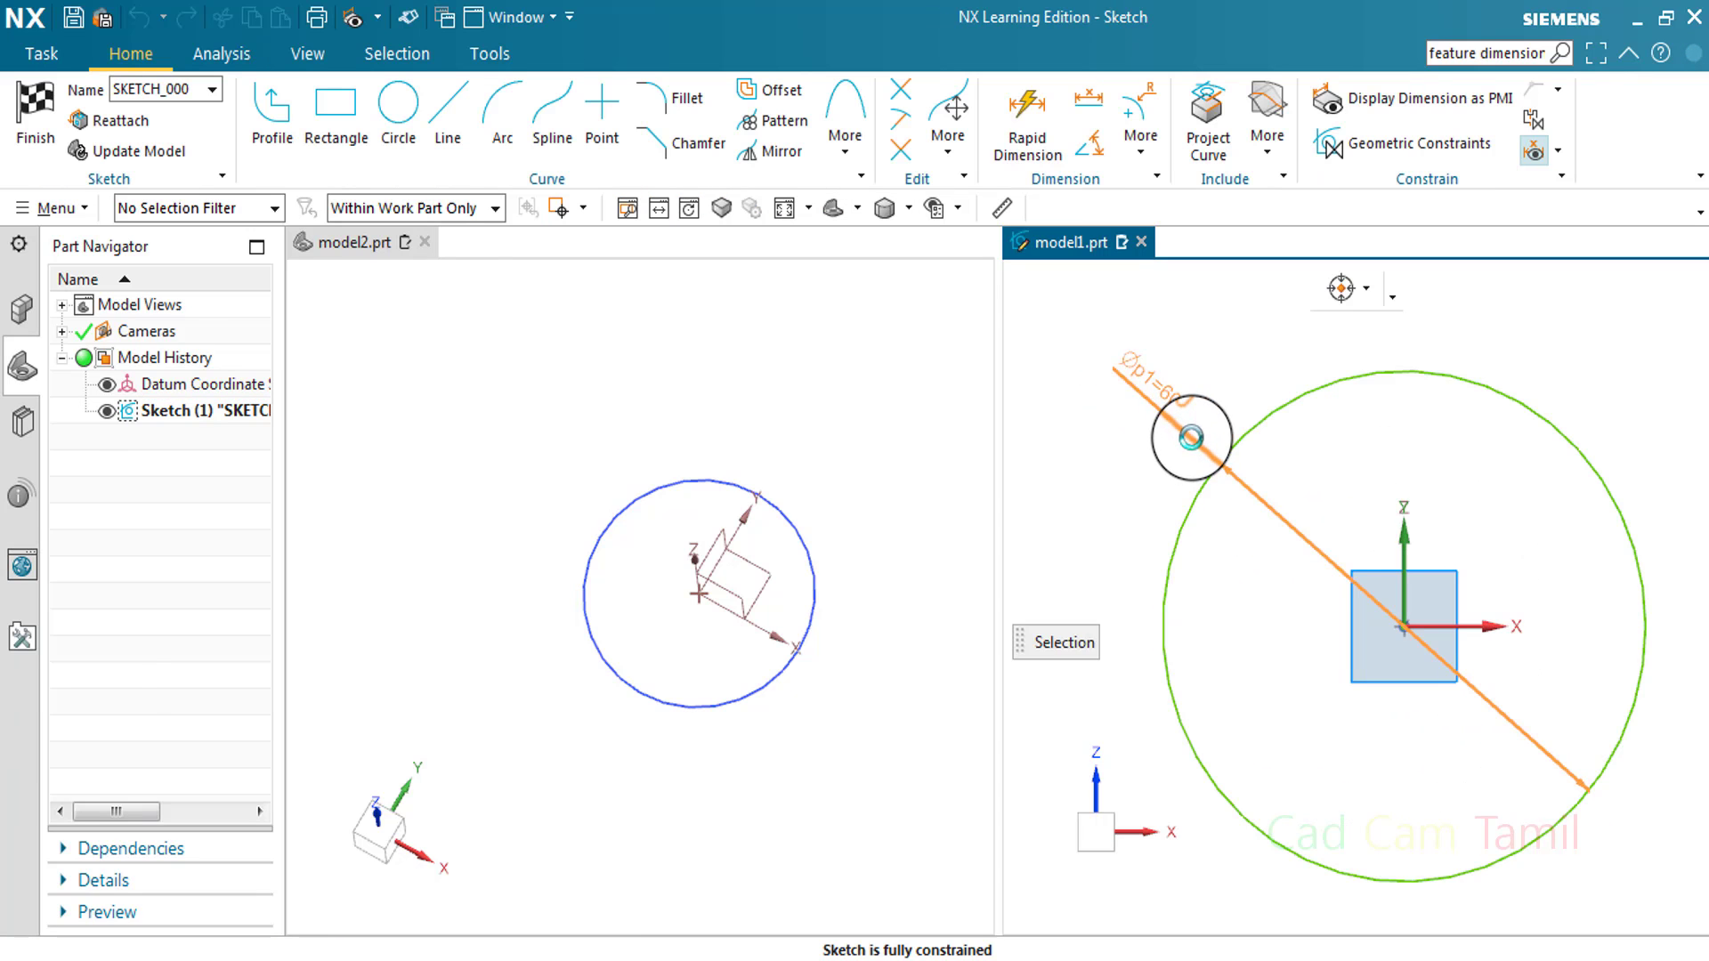
pyautogui.doubleClick(1182, 428)
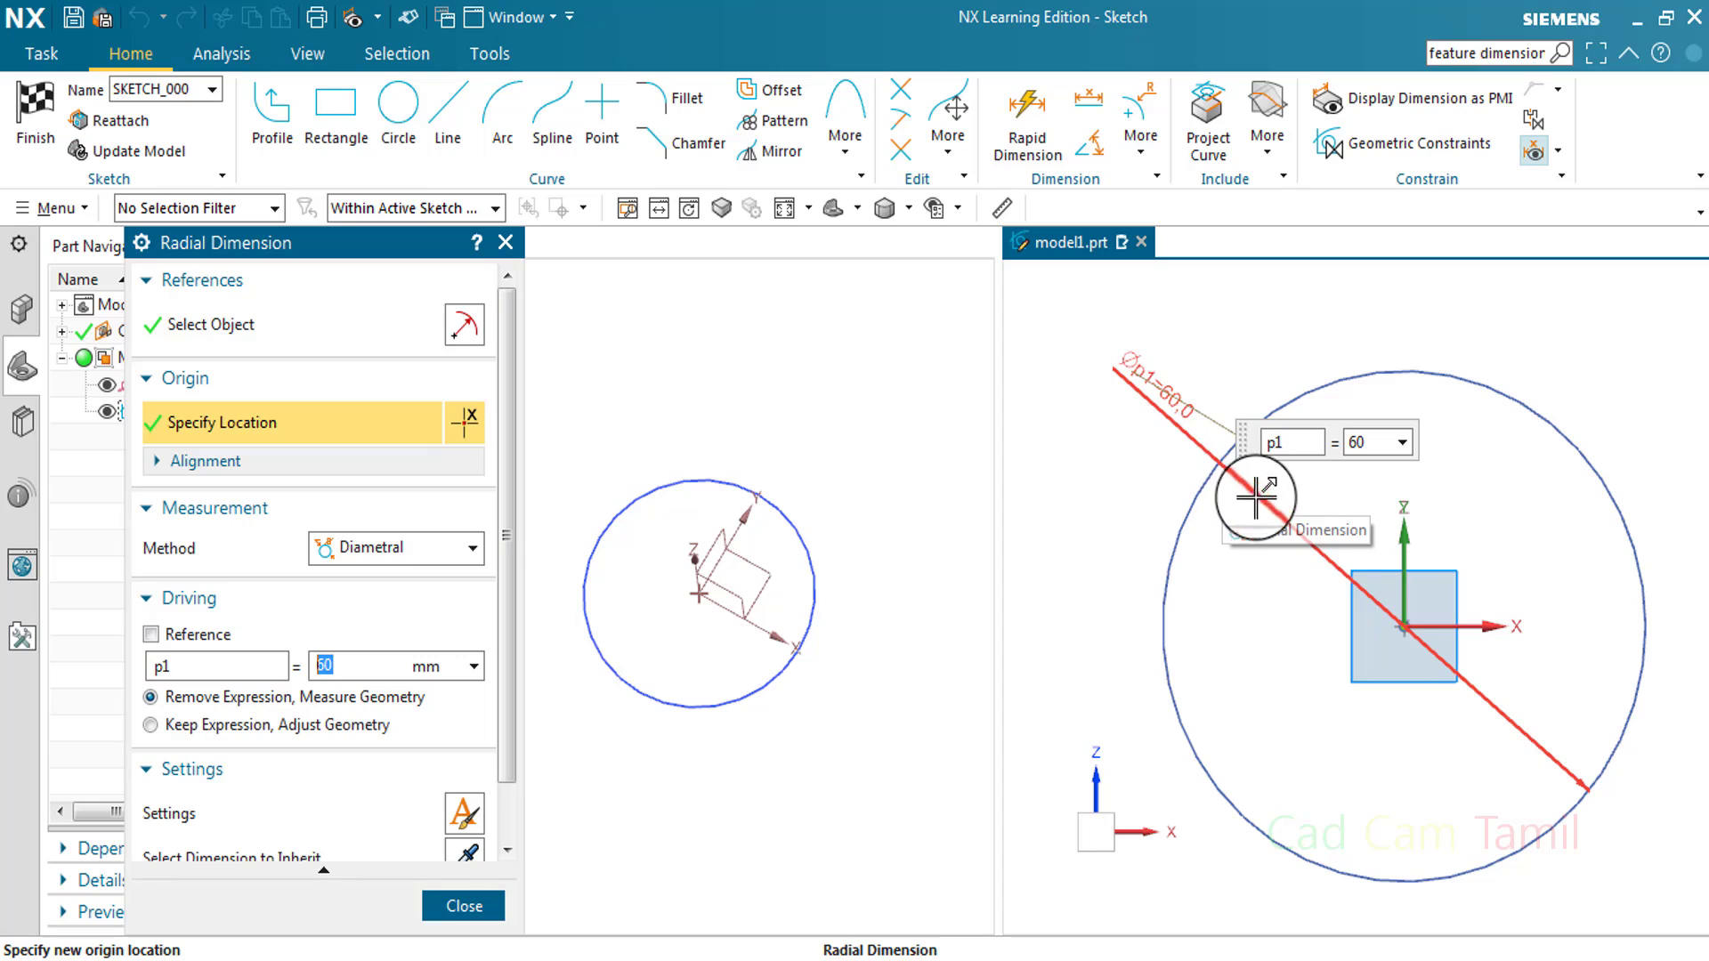
pyautogui.click(464, 906)
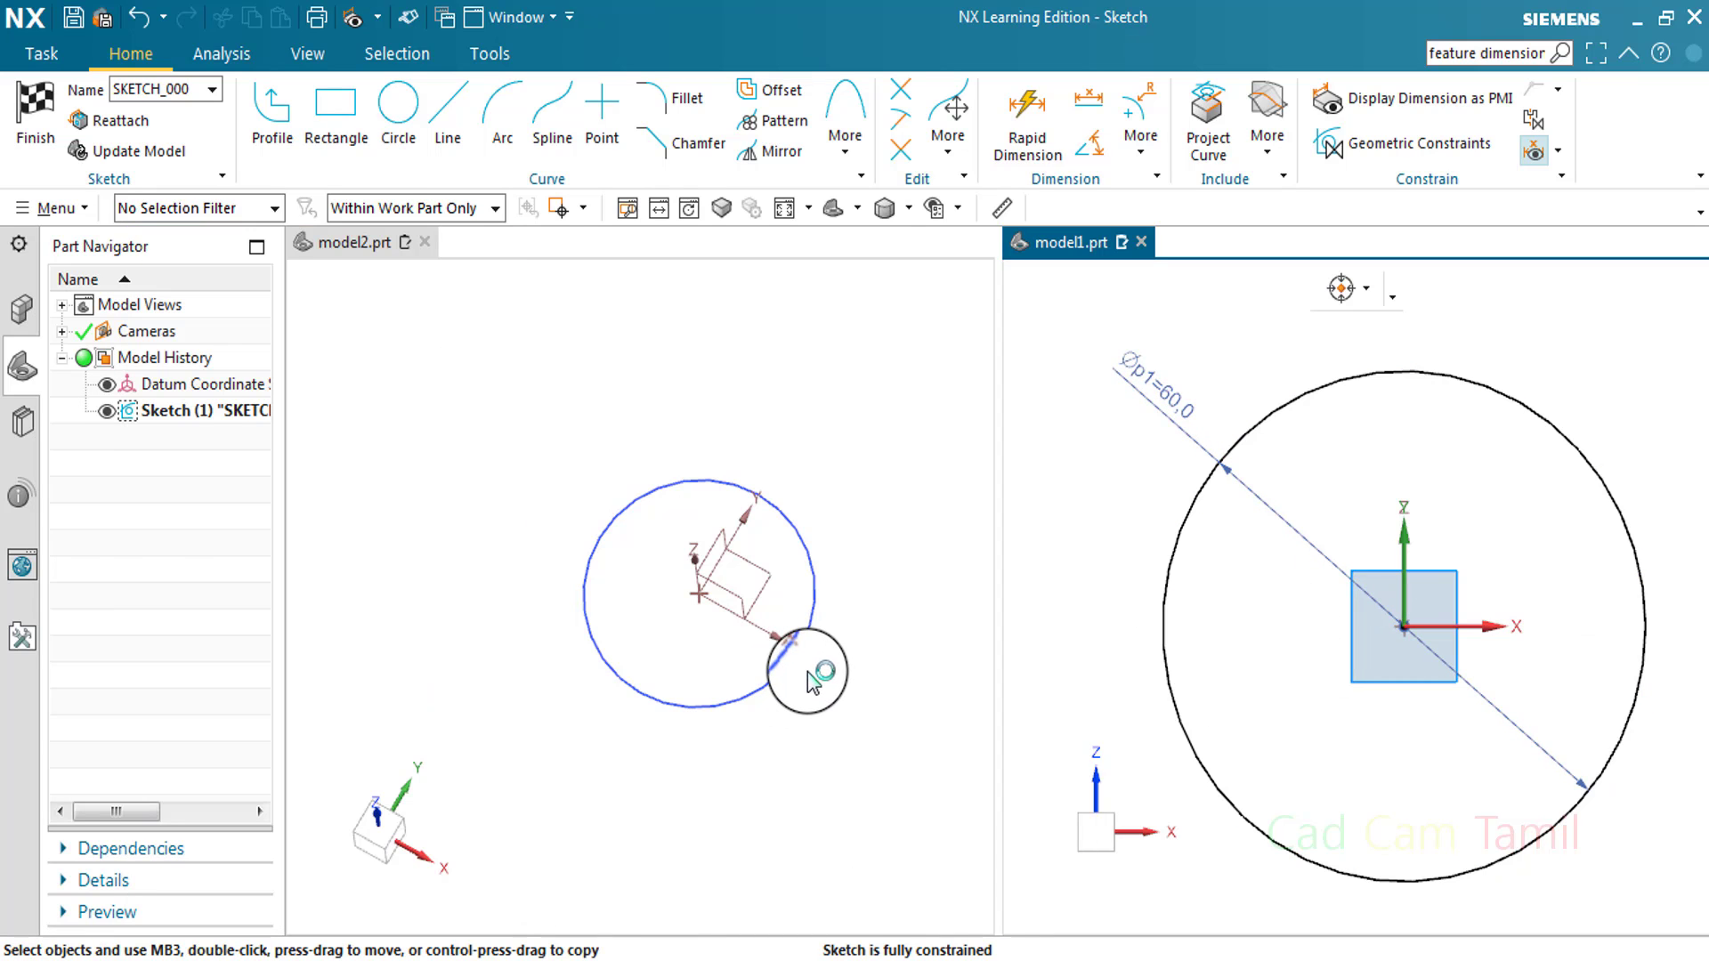
pyautogui.click(34, 112)
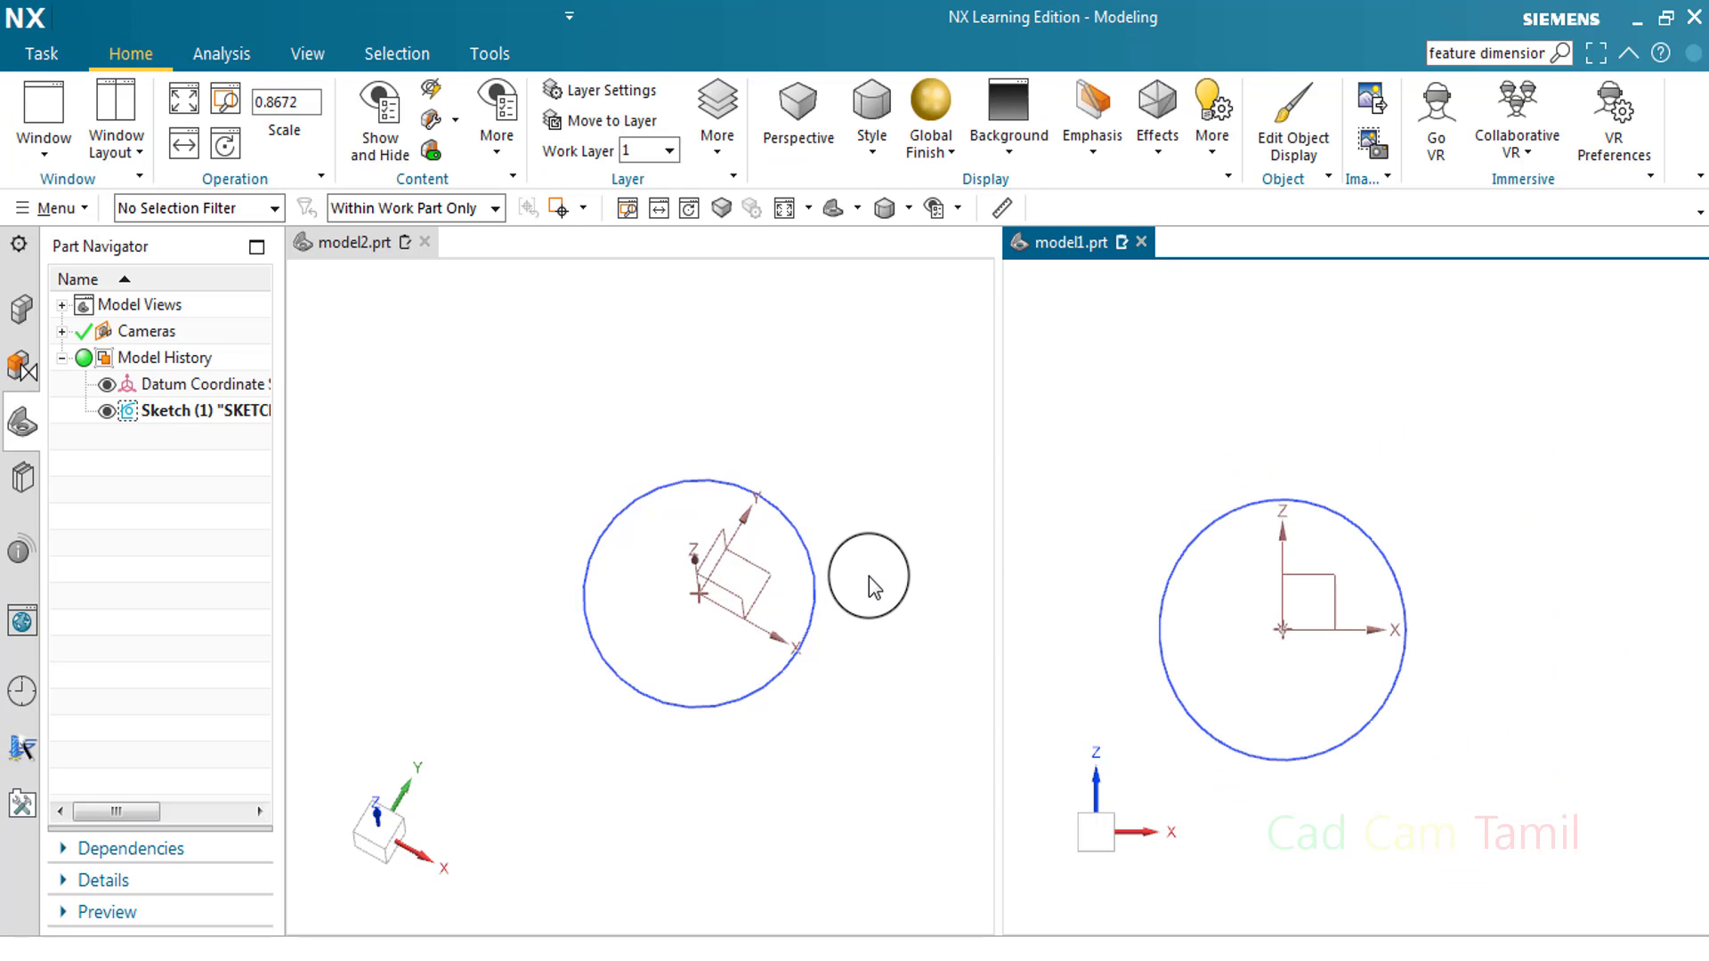
# - Extrude the model1.prt sketch circle from 0 to 30 mm as a solid cylinder
pyautogui.click(100, 55)
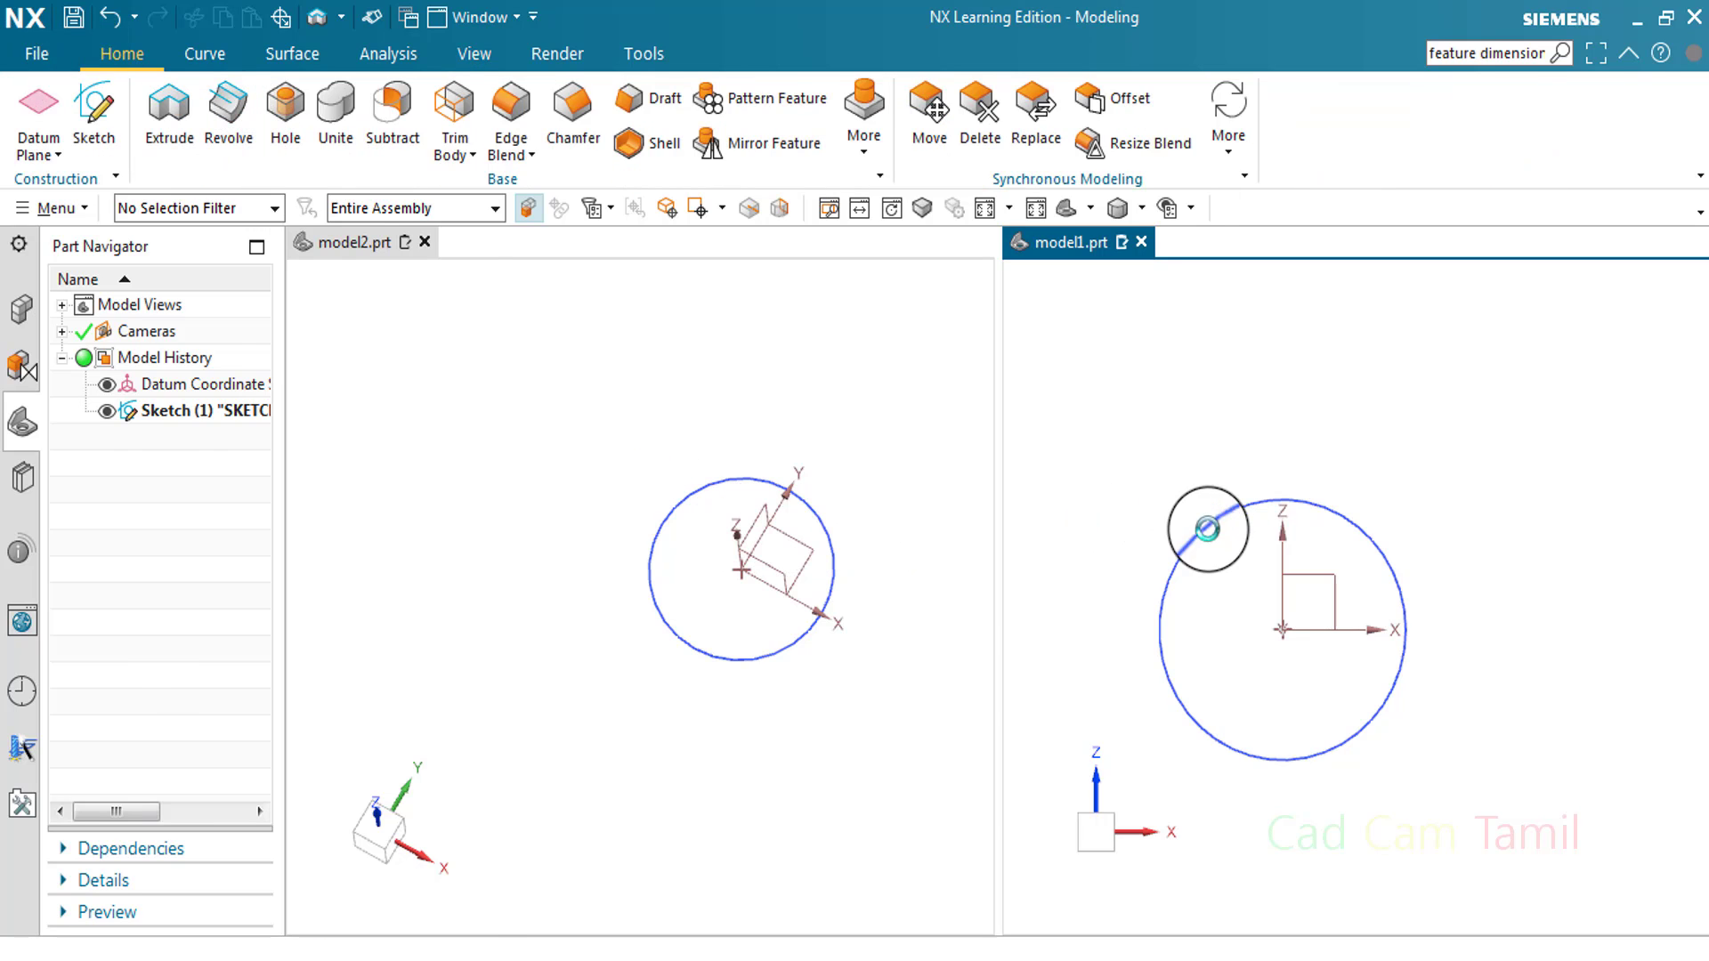
pyautogui.press('x')
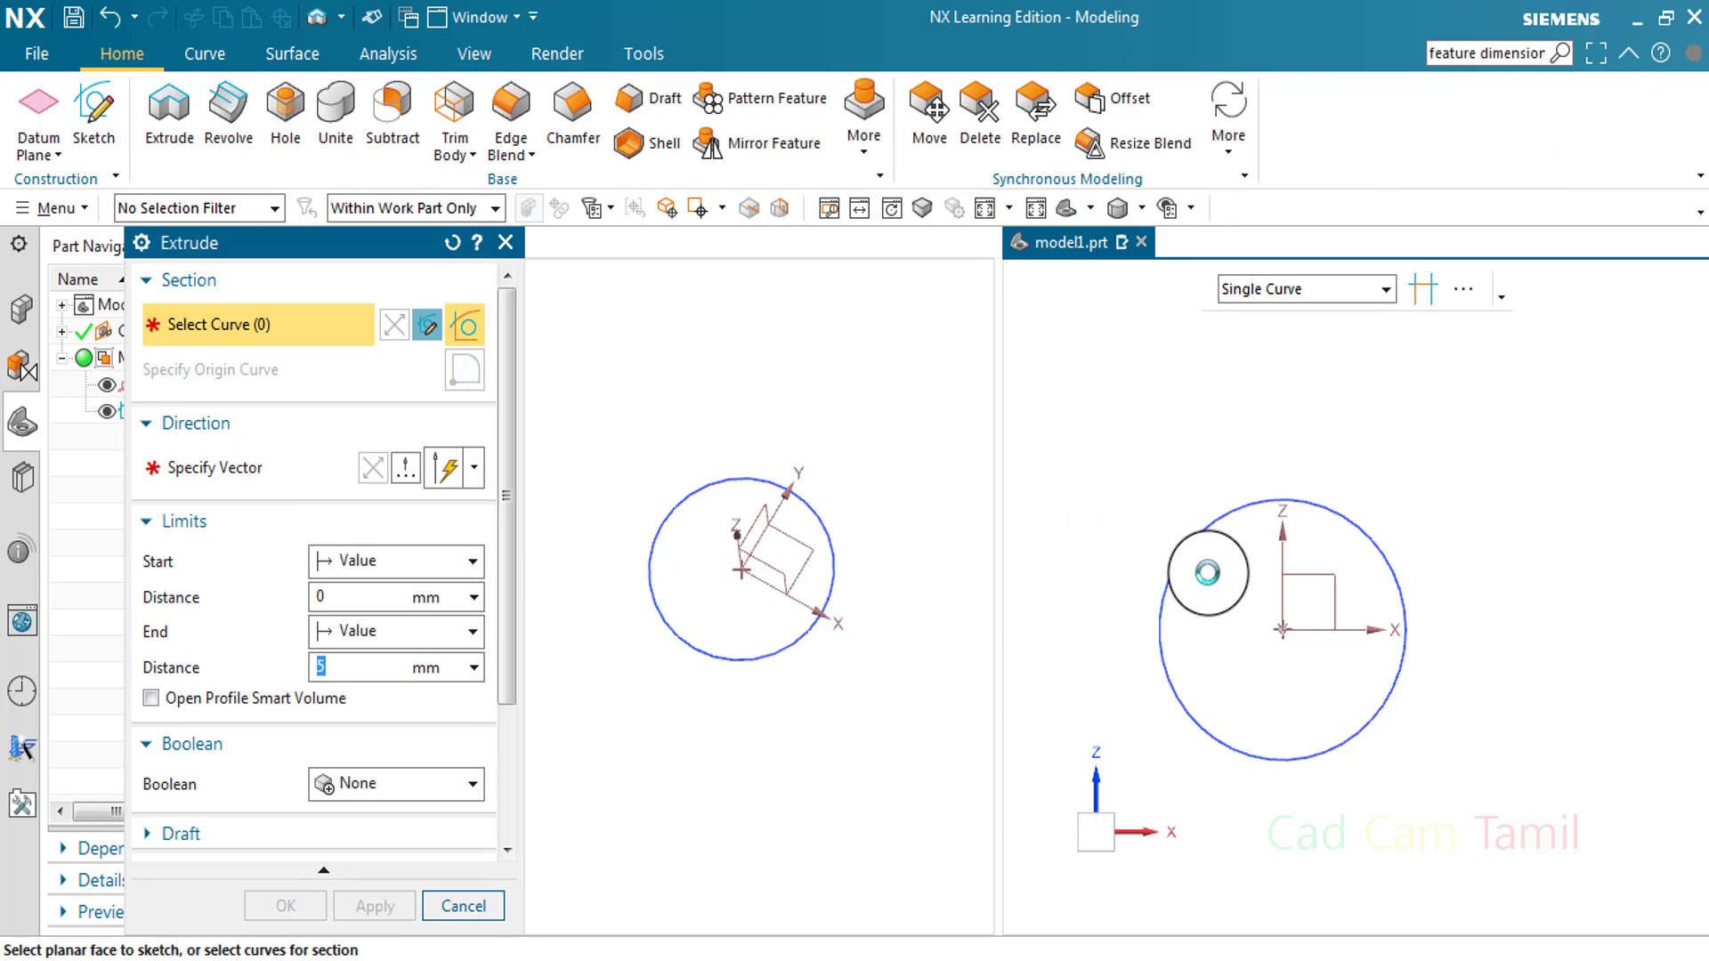
pyautogui.click(1208, 572)
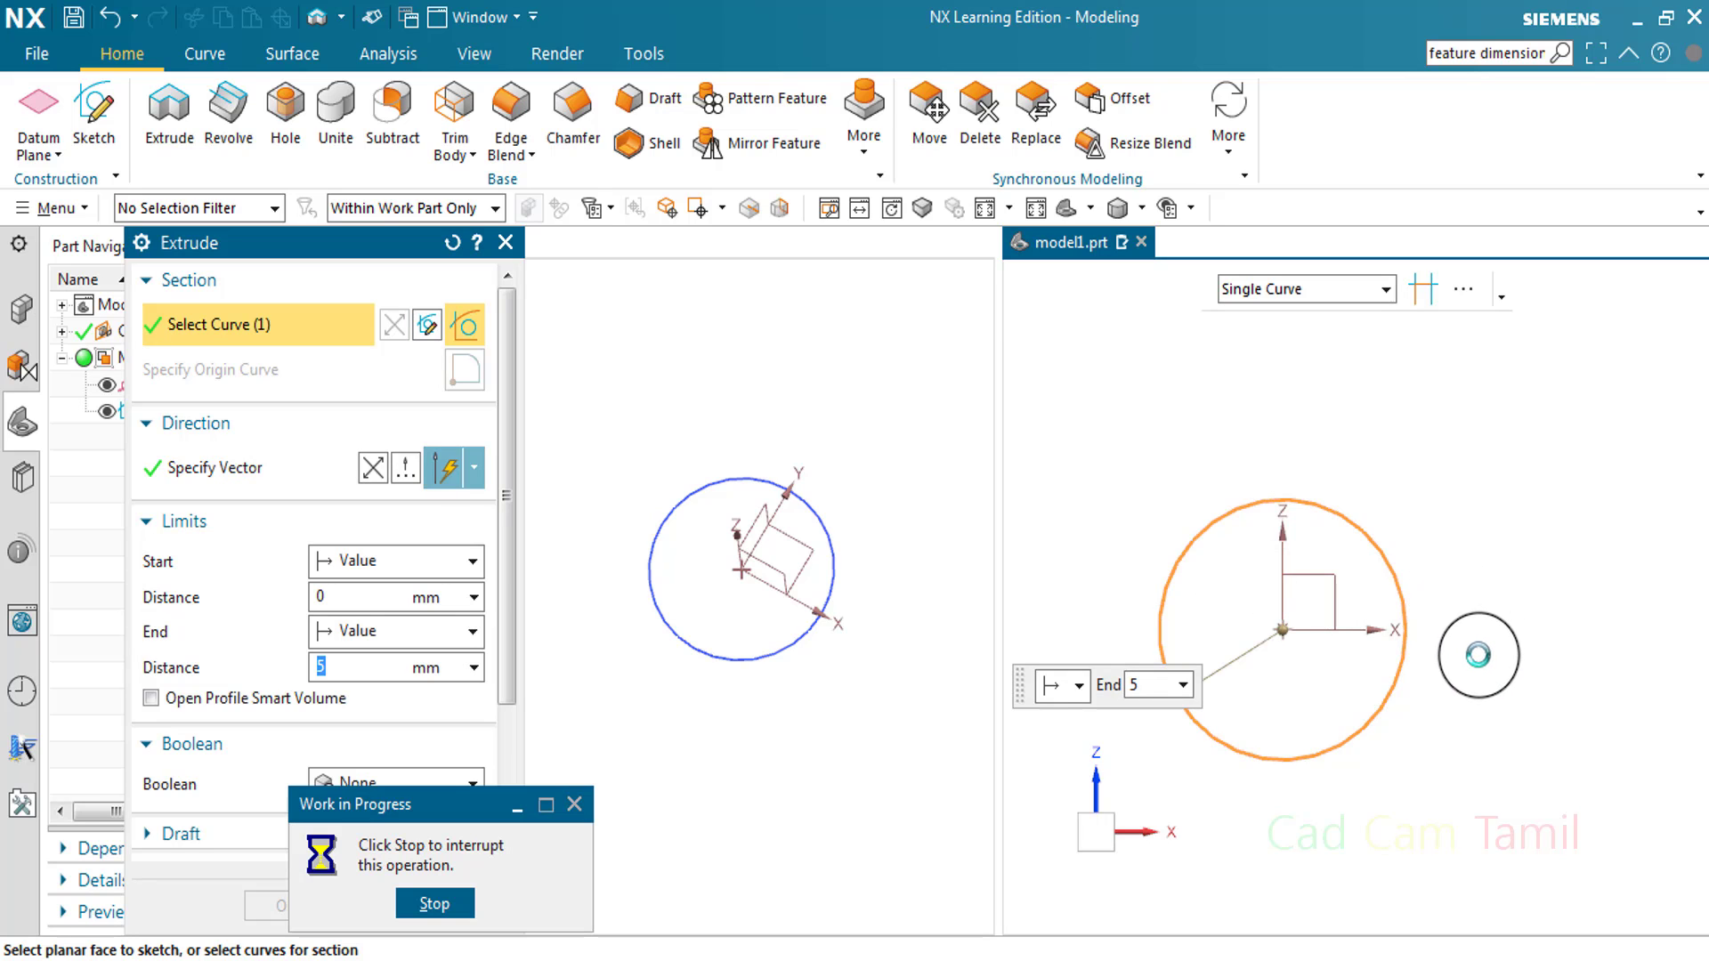
pyautogui.moveTo(1478, 655); pyautogui.dragTo(1257, 621, button='middle')
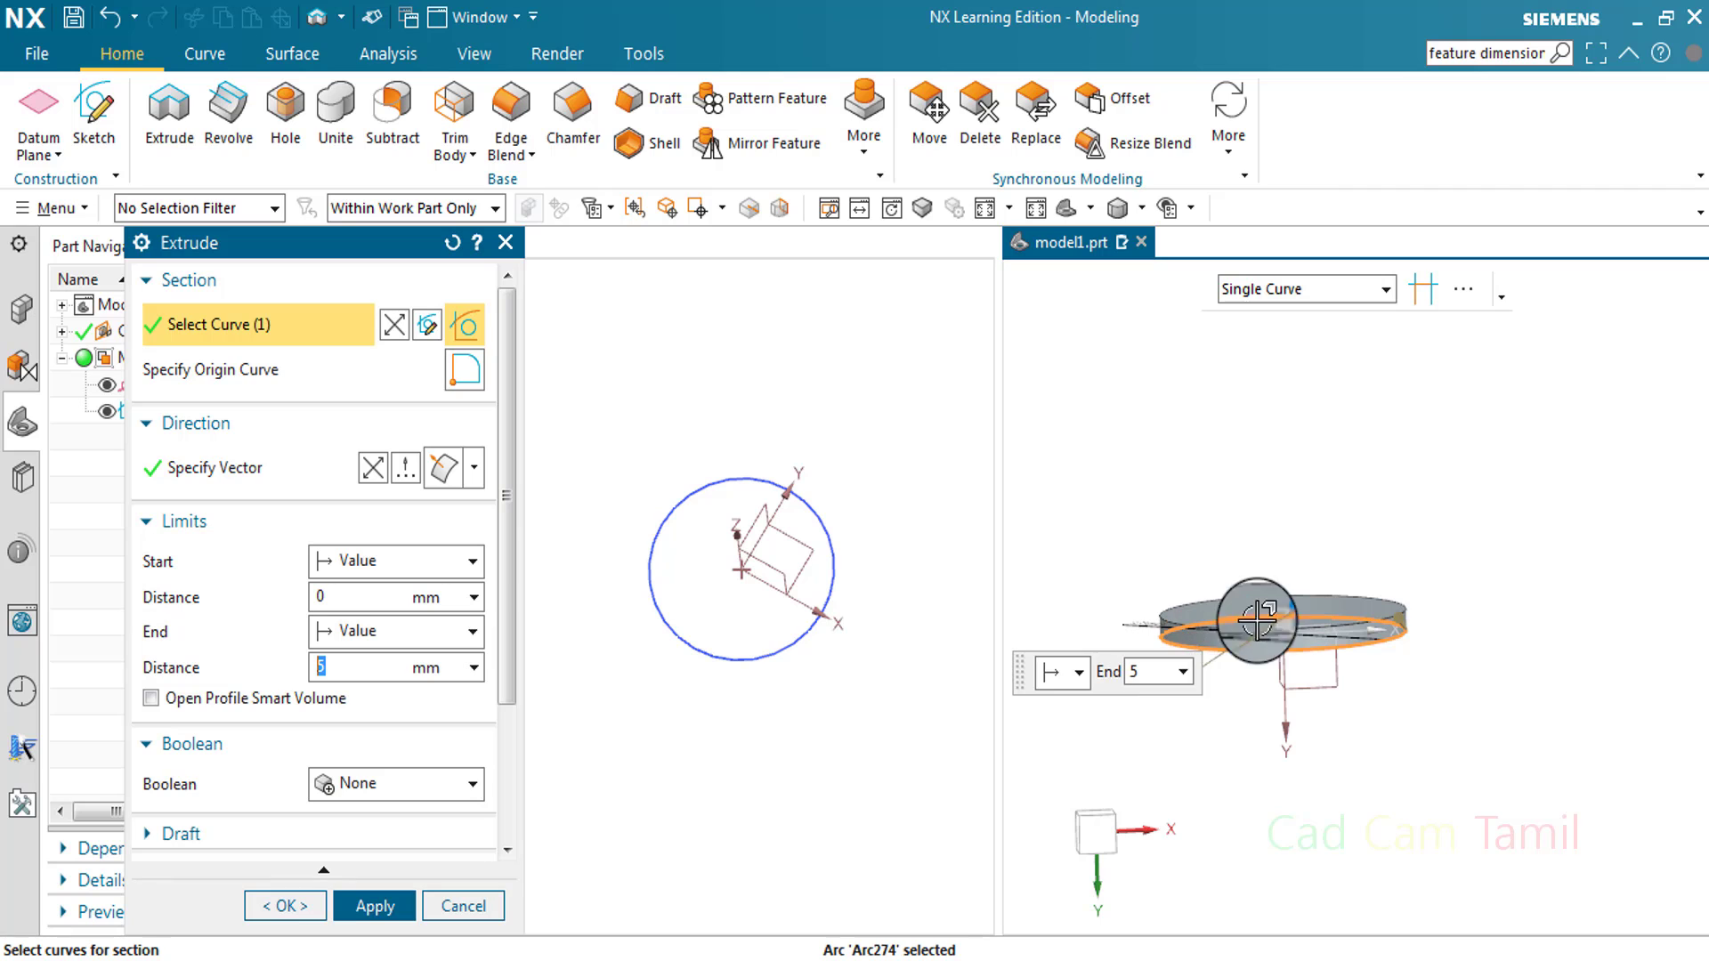
pyautogui.moveTo(1270, 622); pyautogui.dragTo(1275, 489)
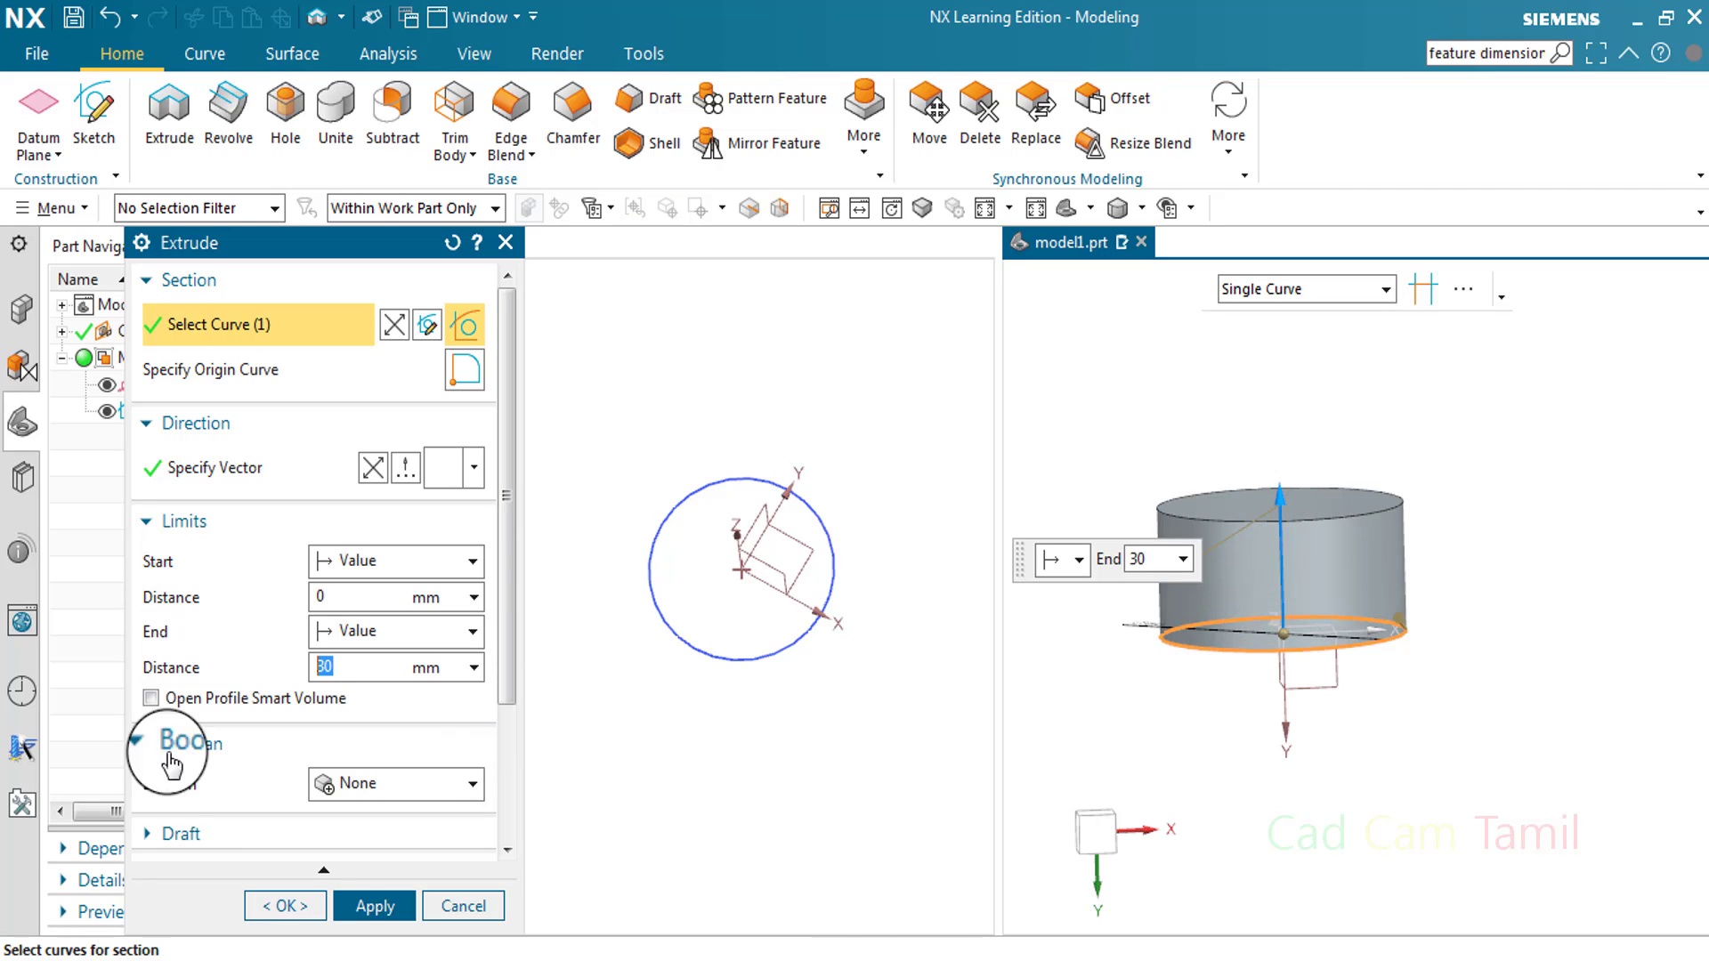
pyautogui.click(370, 905)
pyautogui.click(485, 903)
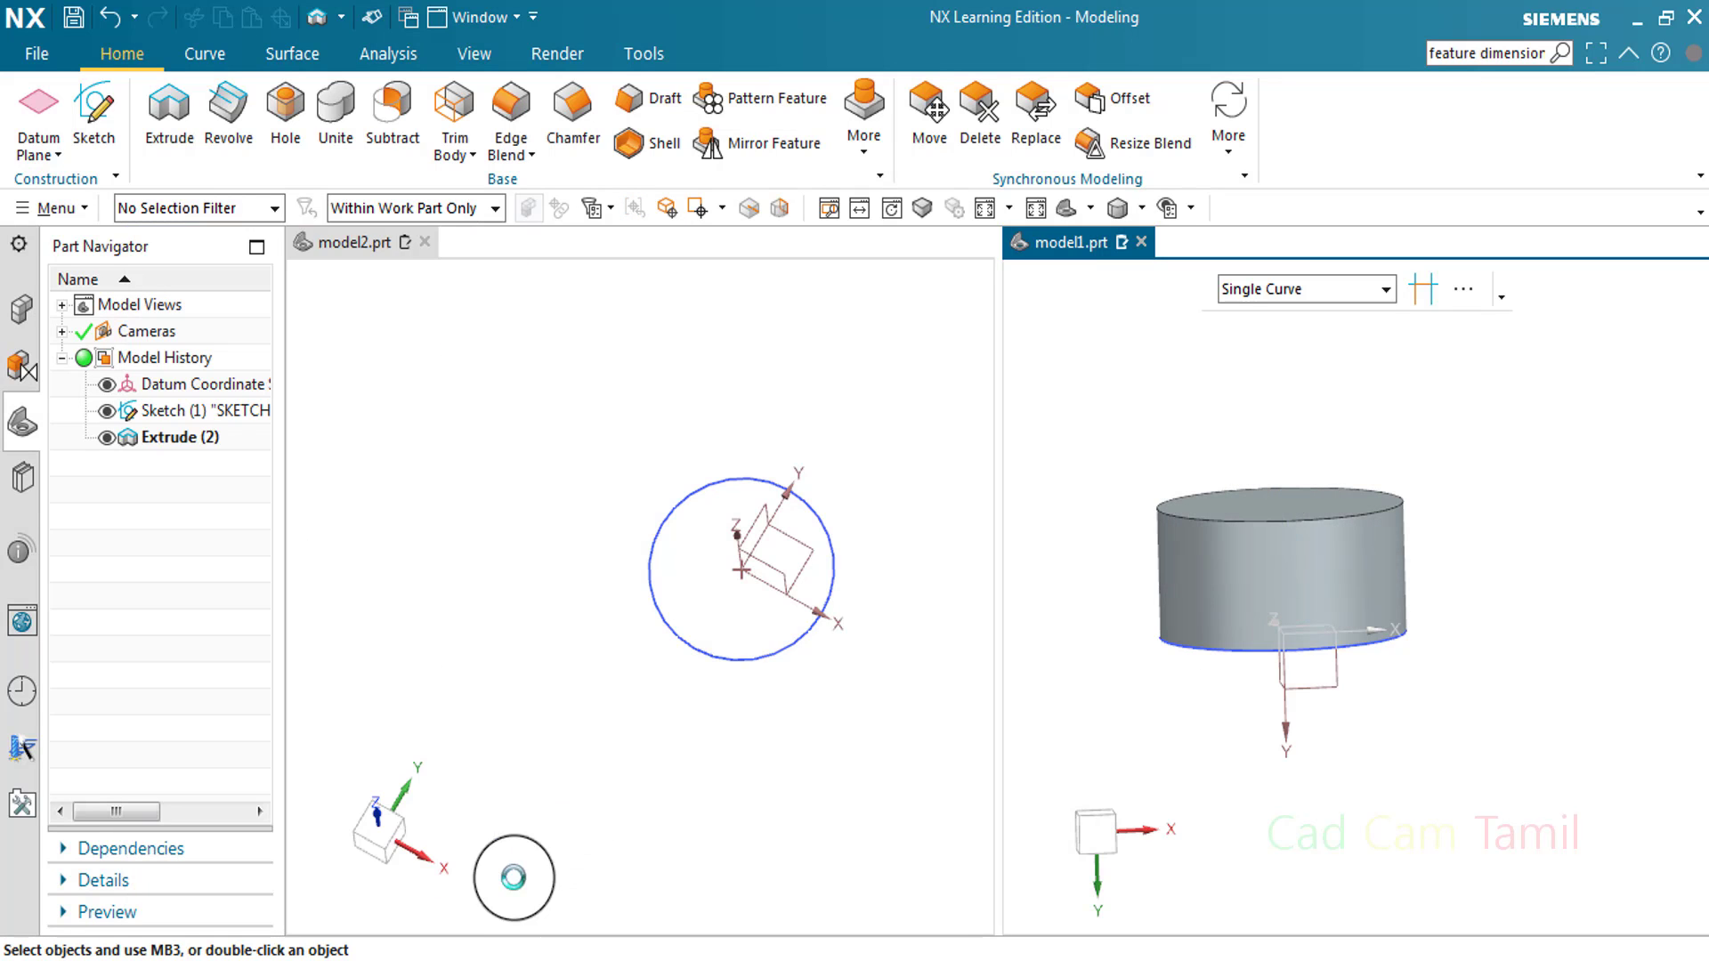
# - Extrude the model2.prt sketch circle from 0 to 50 mm as a solid cylinder
pyautogui.click(187, 112)
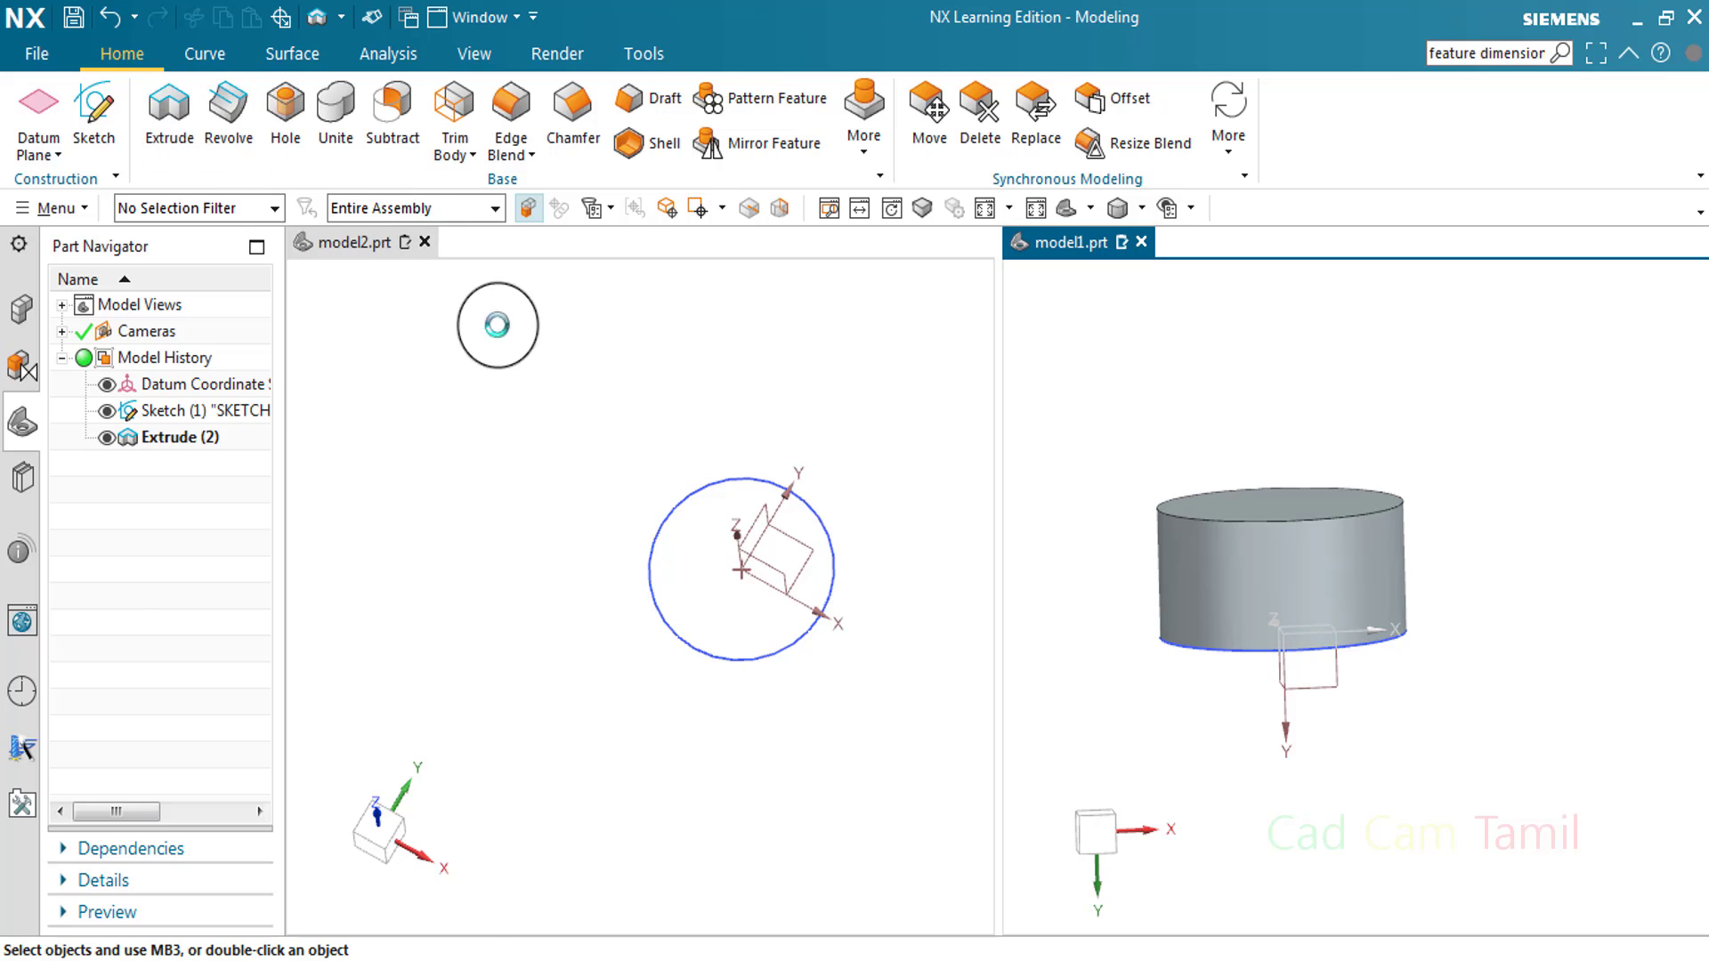
pyautogui.click(706, 658)
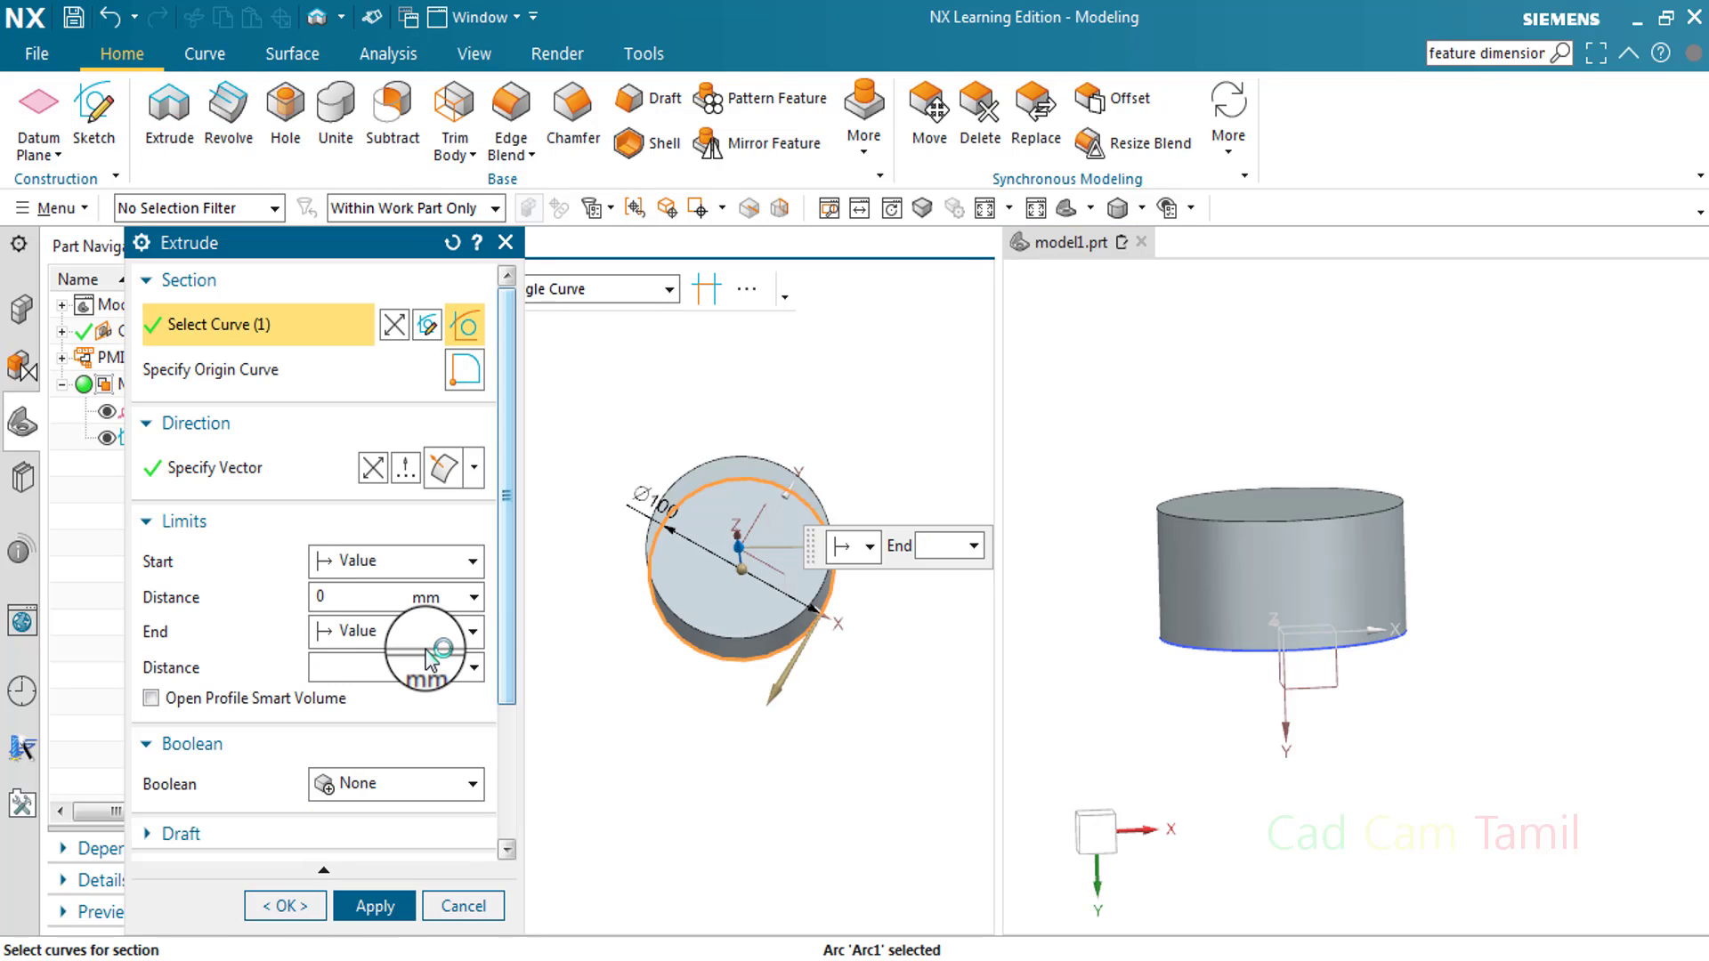
pyautogui.write('50')
pyautogui.press('Return')
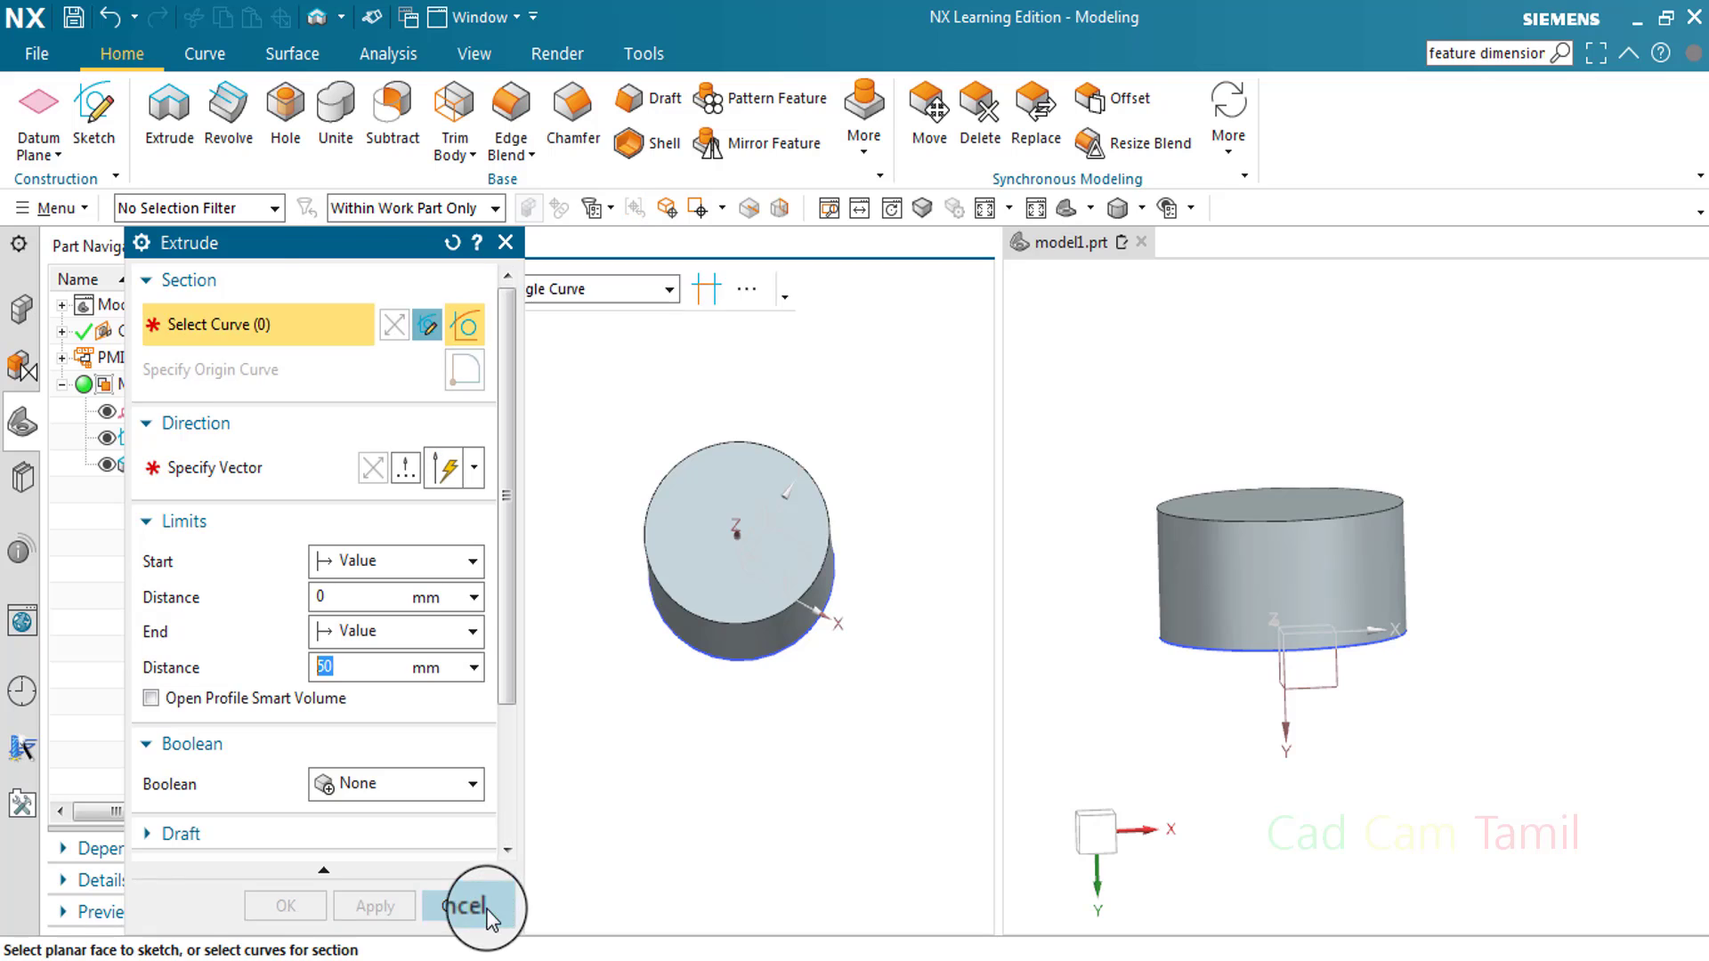
pyautogui.click(488, 916)
# - Display the circle's diameter dimension as PMI in the model2.prt sketch and finish the sketch
pyautogui.moveTo(896, 507); pyautogui.dragTo(1011, 611, button='middle')
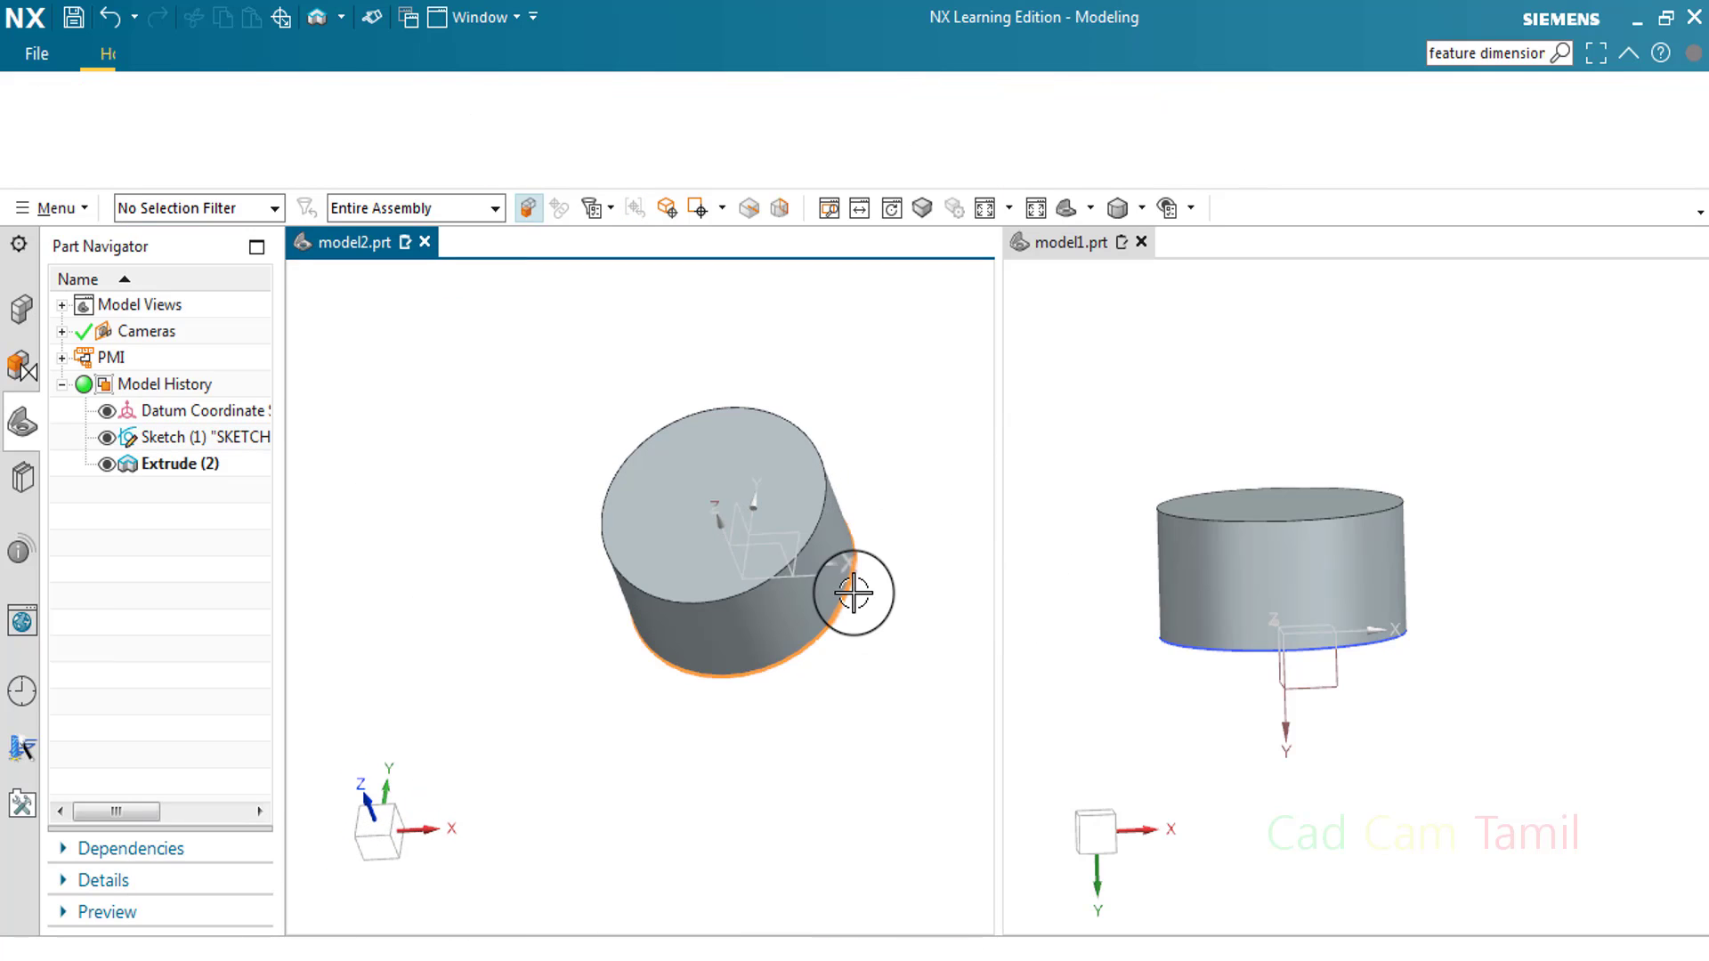
pyautogui.click(1415, 100)
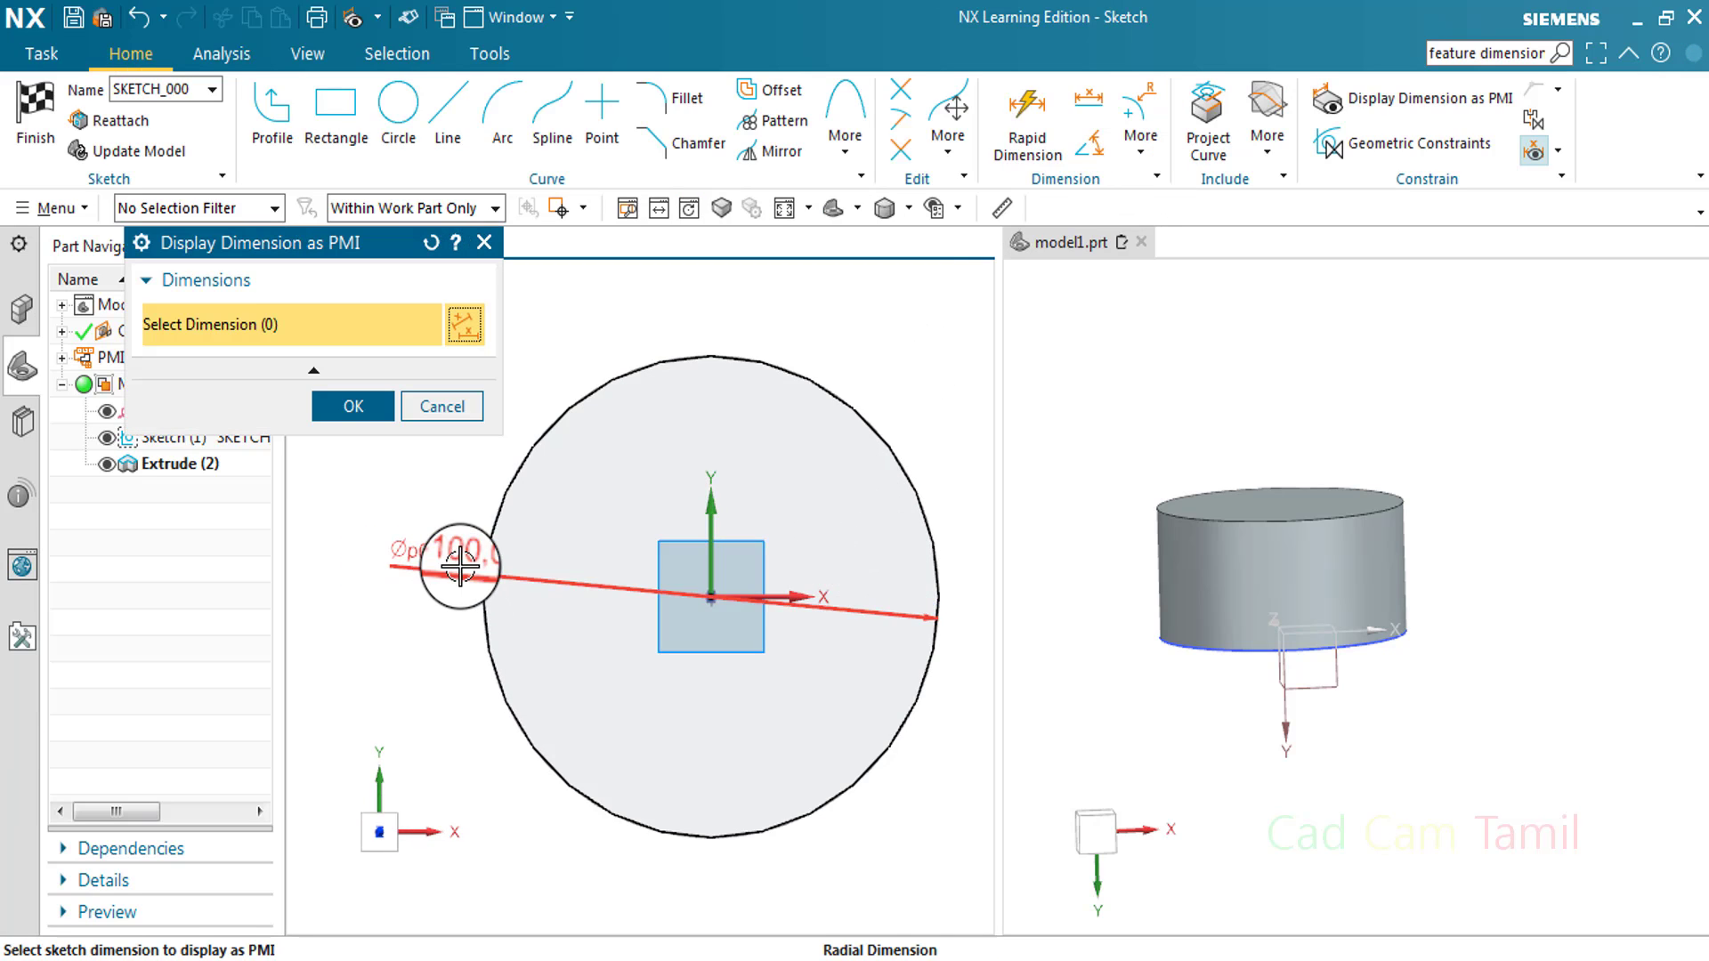
pyautogui.click(460, 566)
pyautogui.click(354, 406)
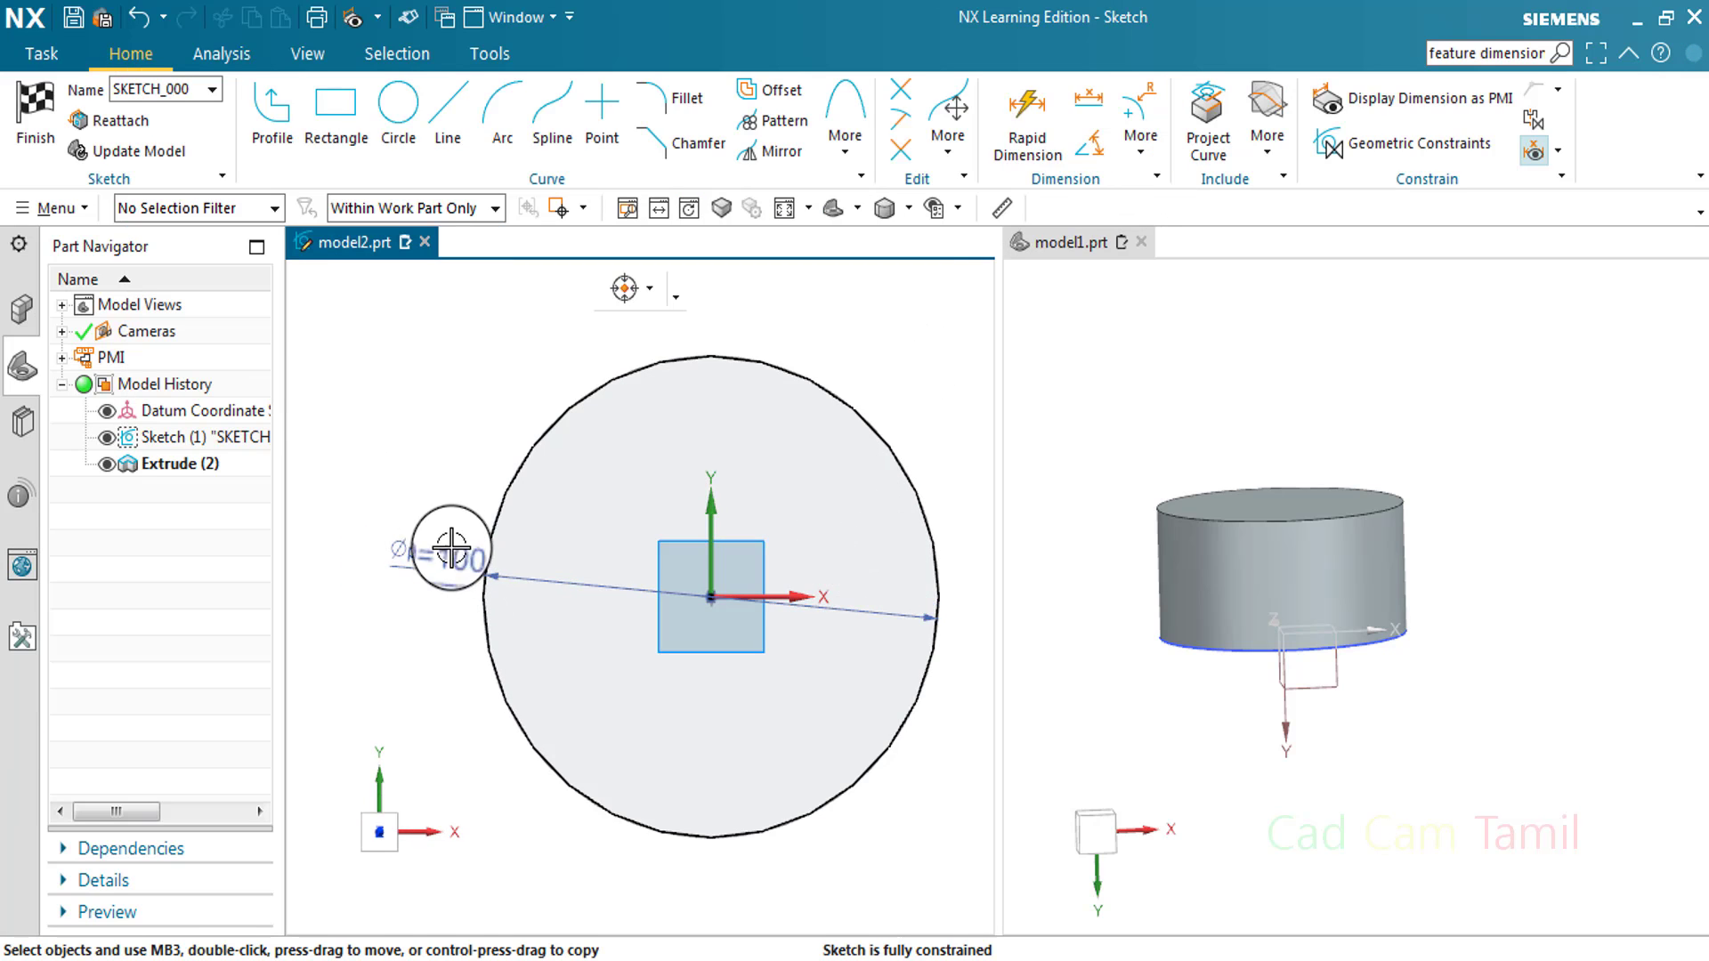
pyautogui.click(11, 80)
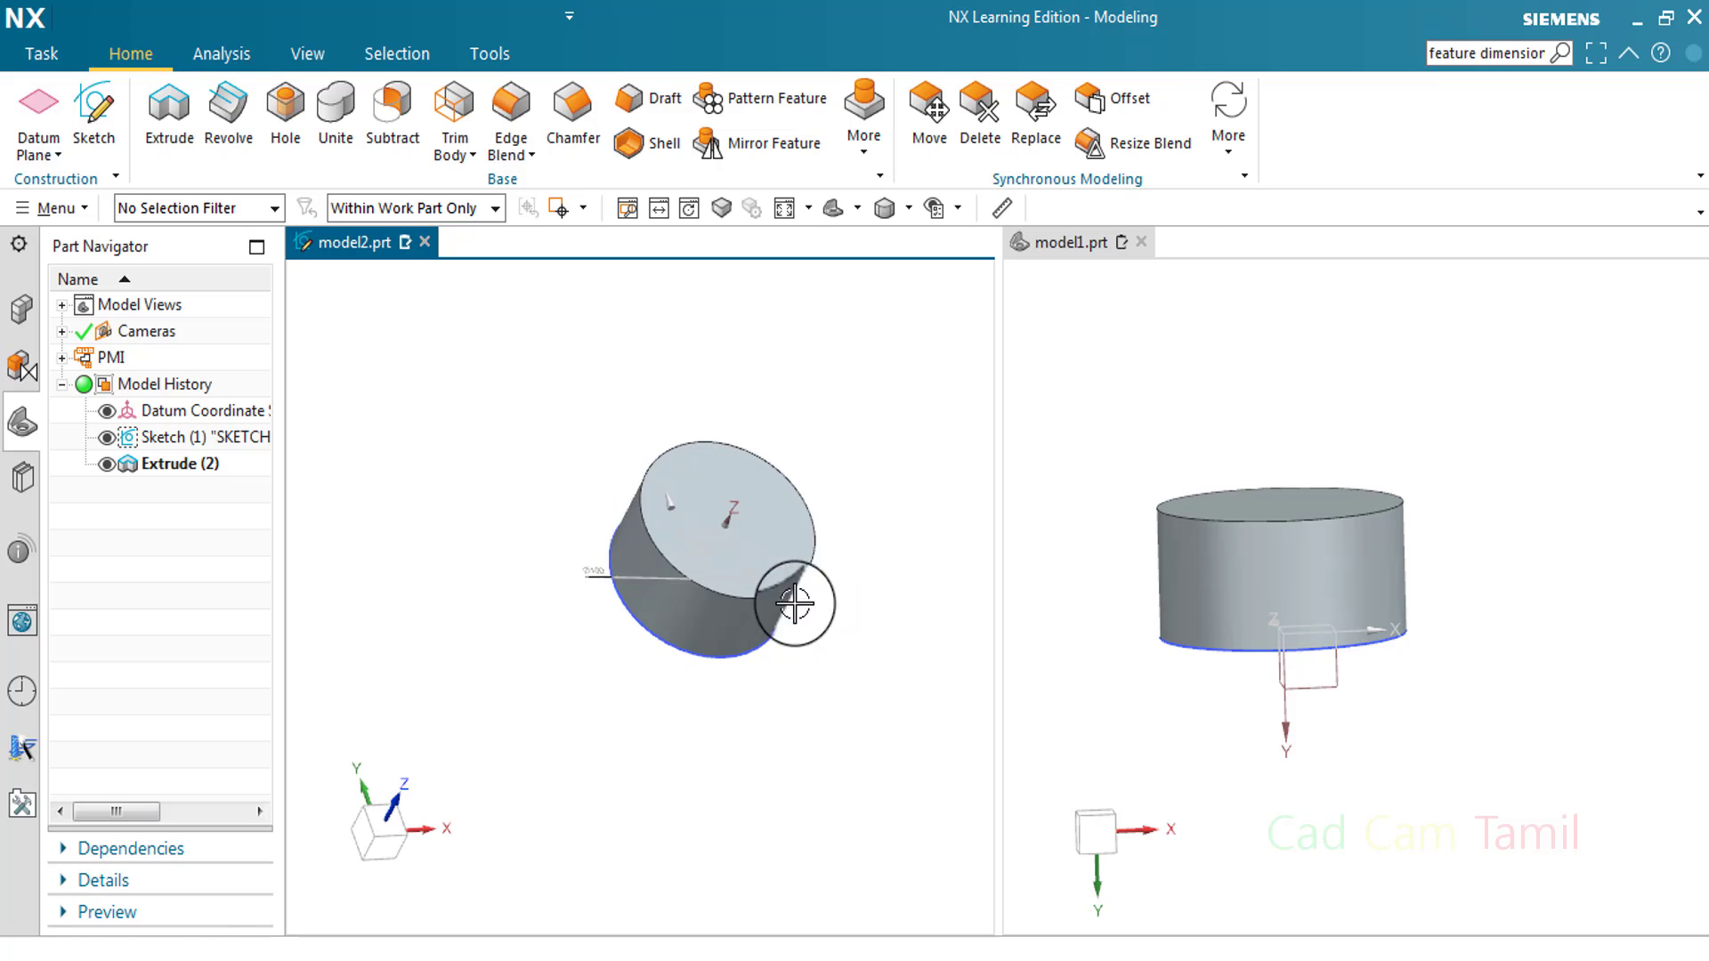
# - Hide Sketch (1) in model2.prt, keeping the extruded cylinder shown
pyautogui.moveTo(795, 604); pyautogui.dragTo(538, 651, button='middle')
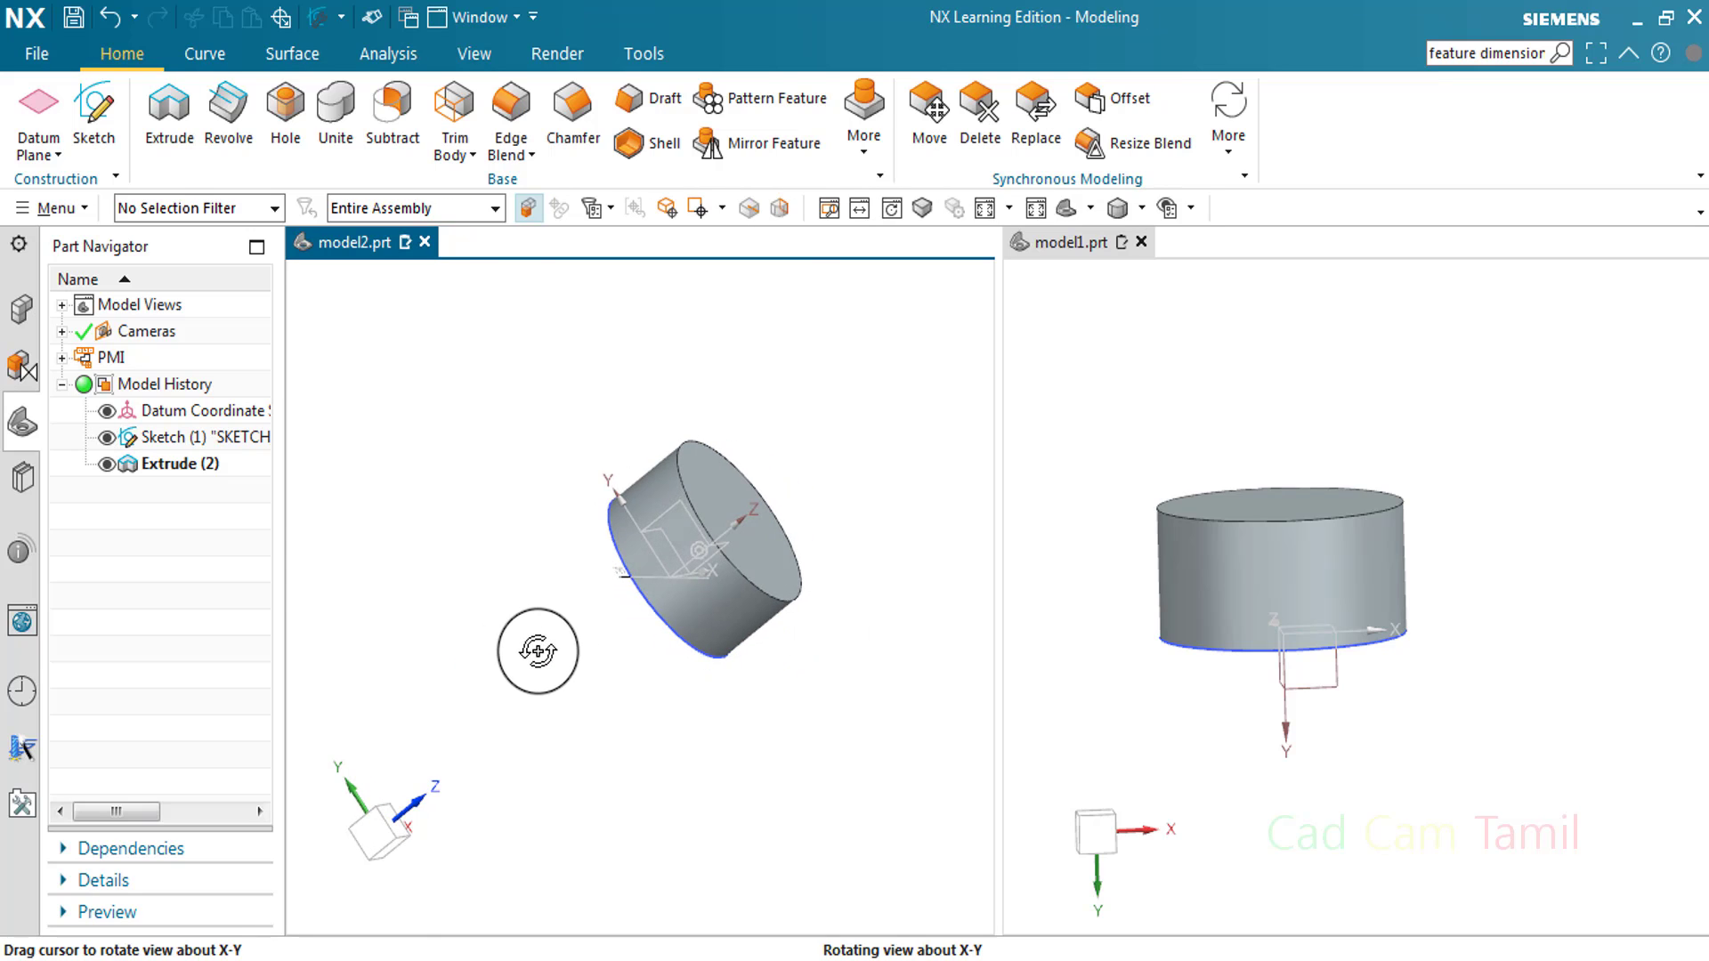
pyautogui.click(106, 437)
pyautogui.scroll(-3, 635, 616)
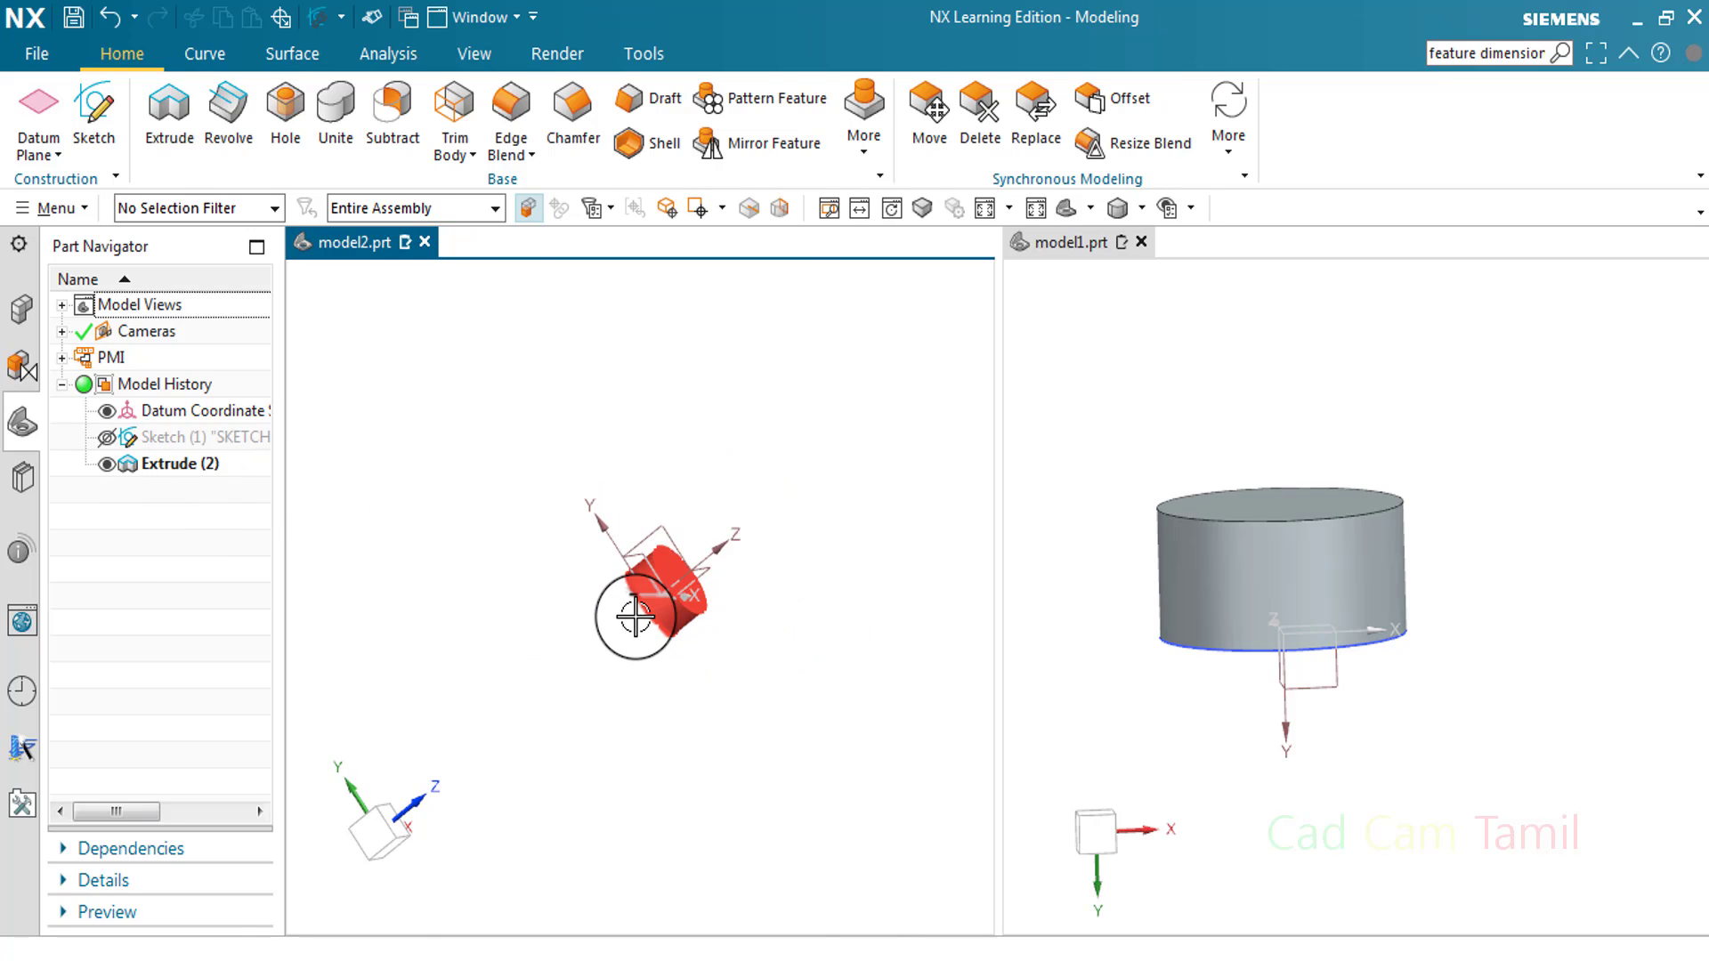
pyautogui.scroll(5, 635, 617)
pyautogui.moveTo(632, 622); pyautogui.dragTo(573, 576, button='middle')
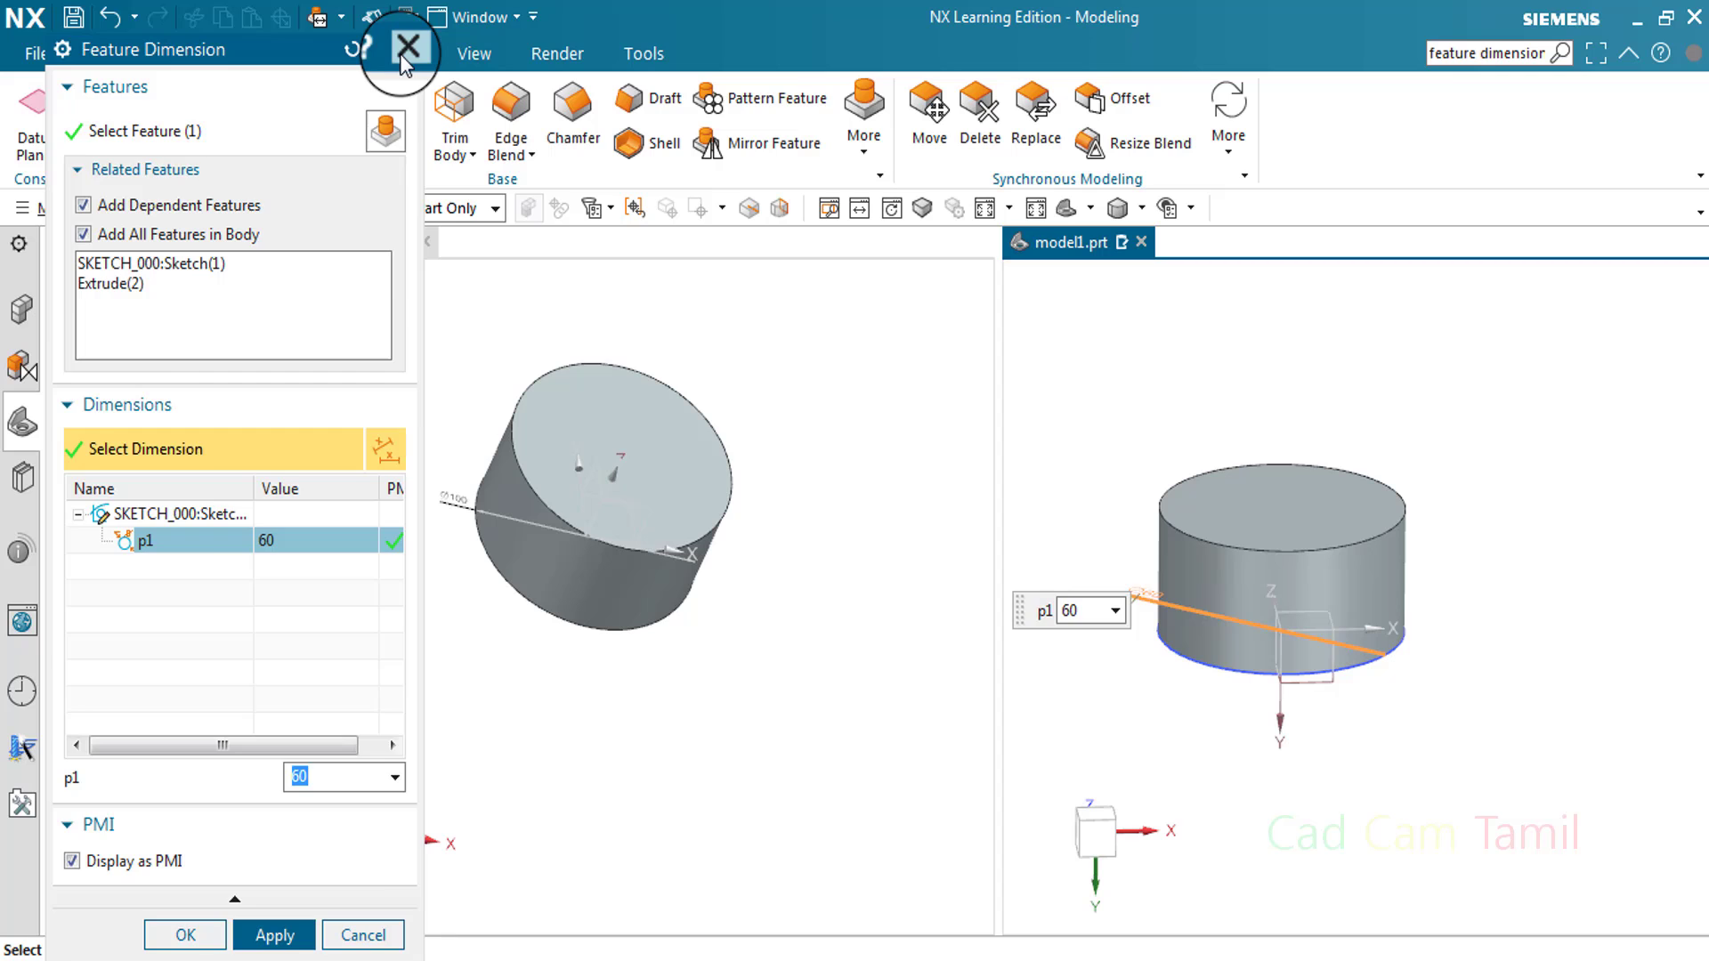
# - Set the model1.prt cylinder's PMI diameter p1 to 20 through Feature Dimension, then close the settings
pyautogui.click(405, 51)
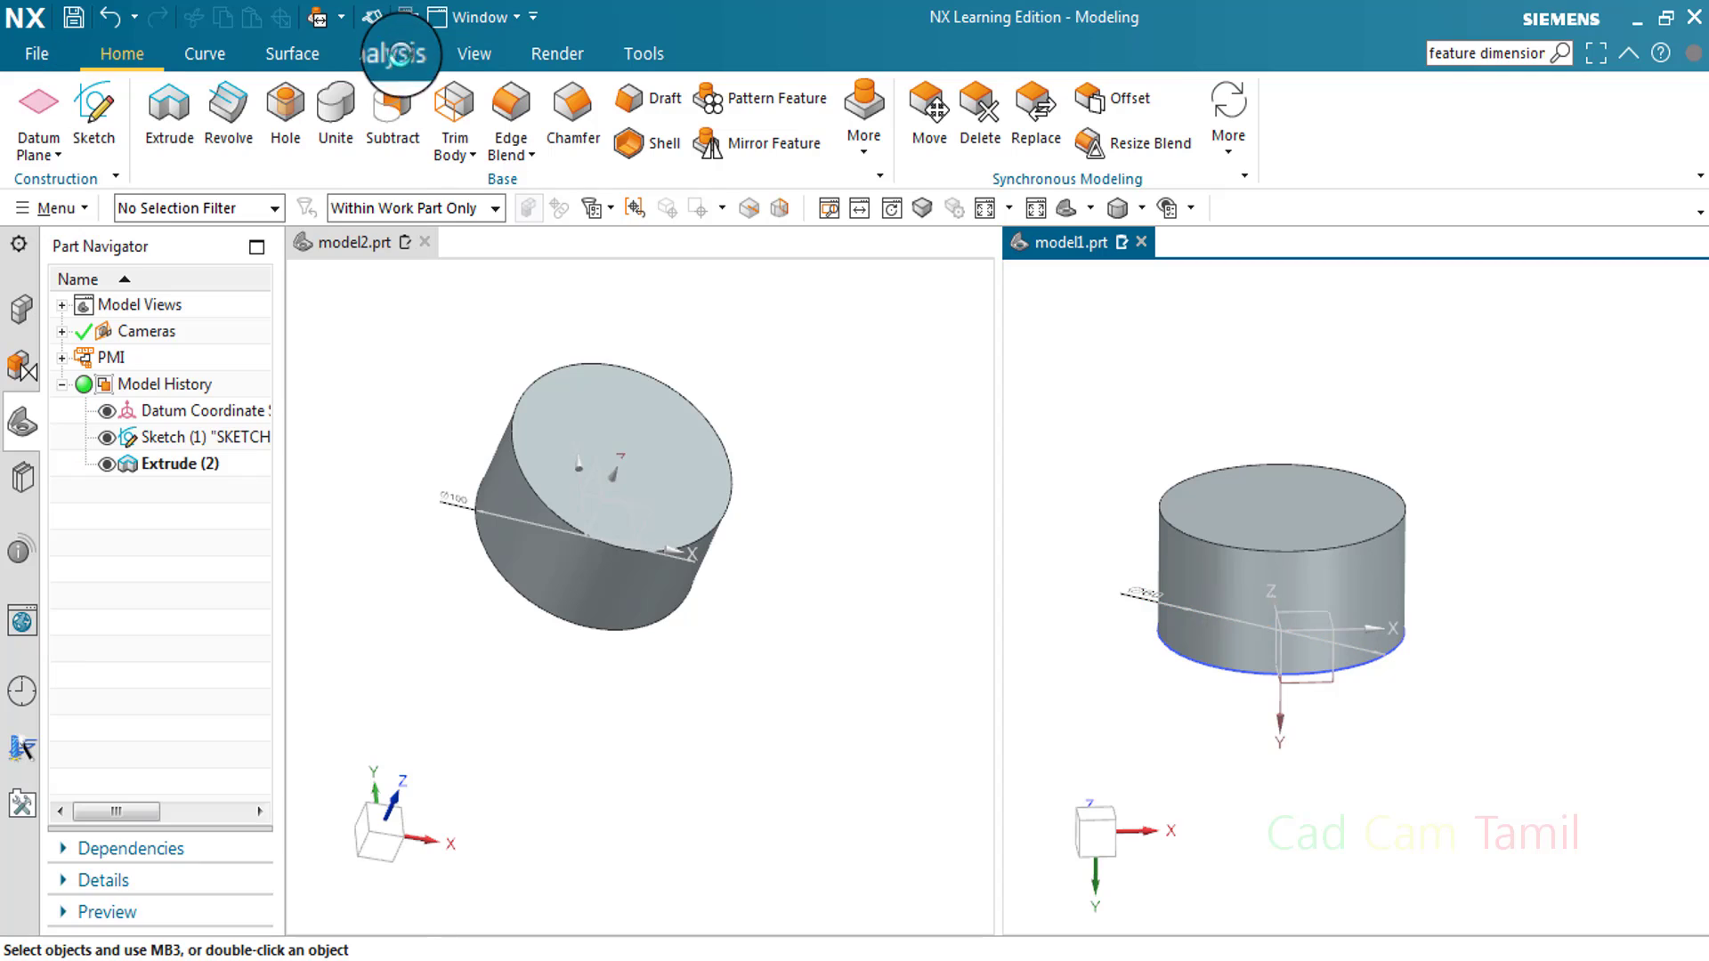
pyautogui.scroll(2, 1140, 592)
pyautogui.scroll(-2, 1139, 591)
pyautogui.scroll(6, 1138, 592)
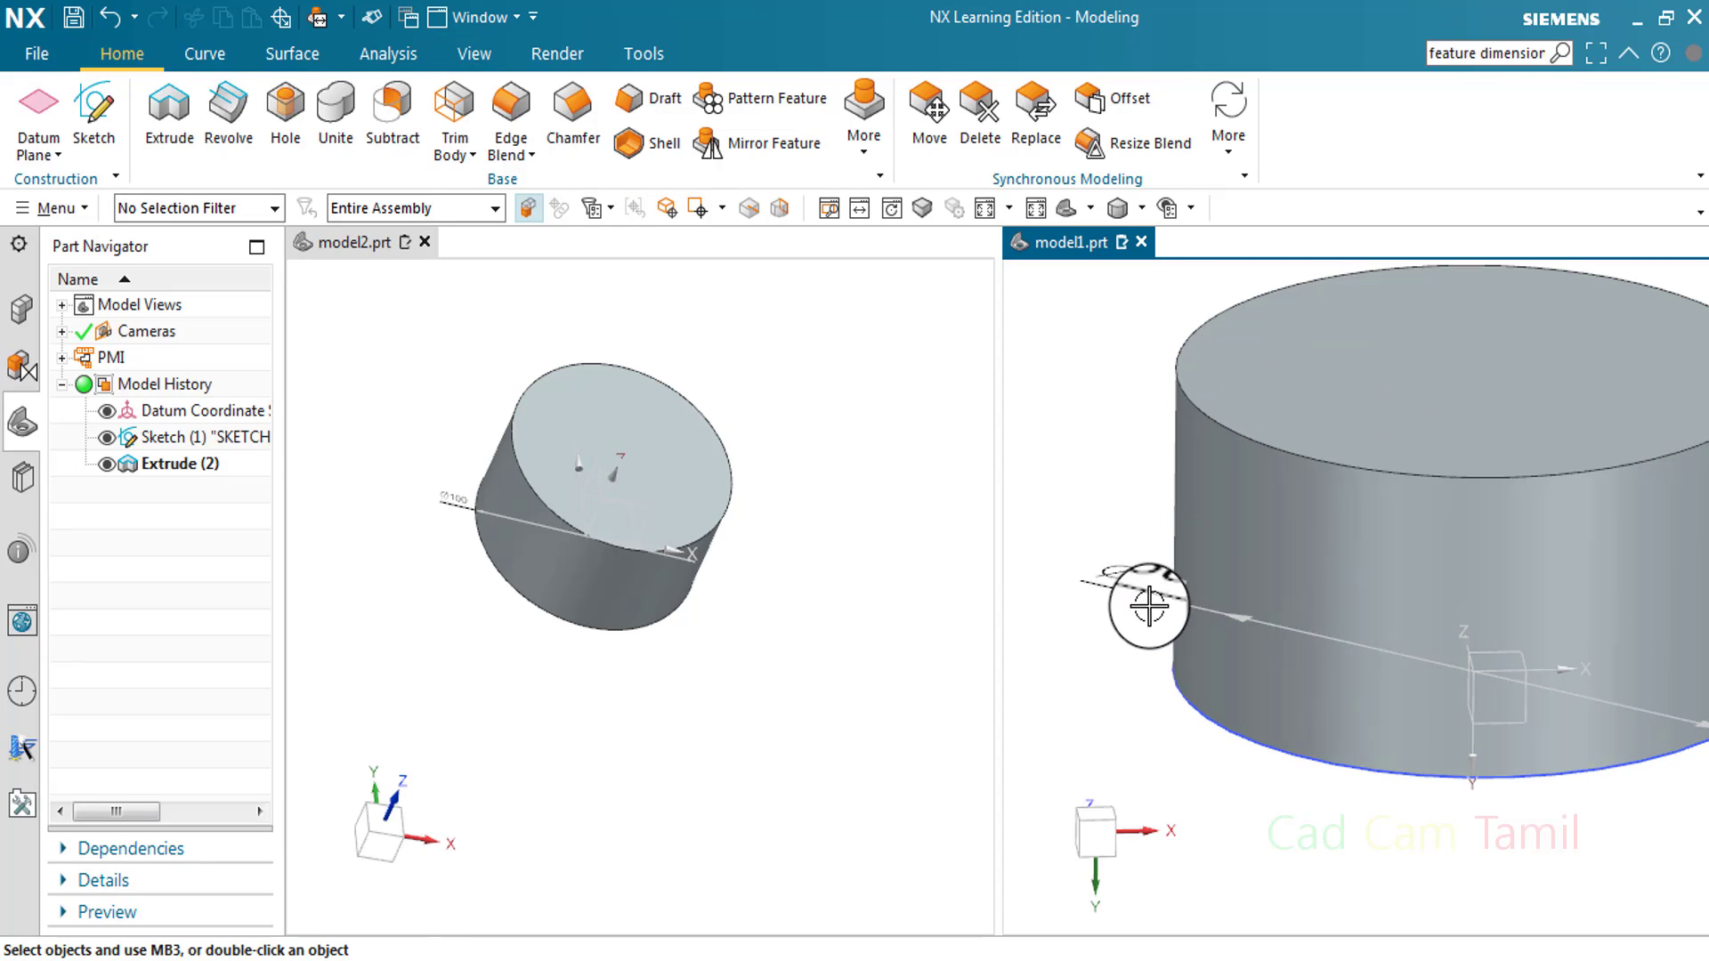
pyautogui.doubleClick(1138, 592)
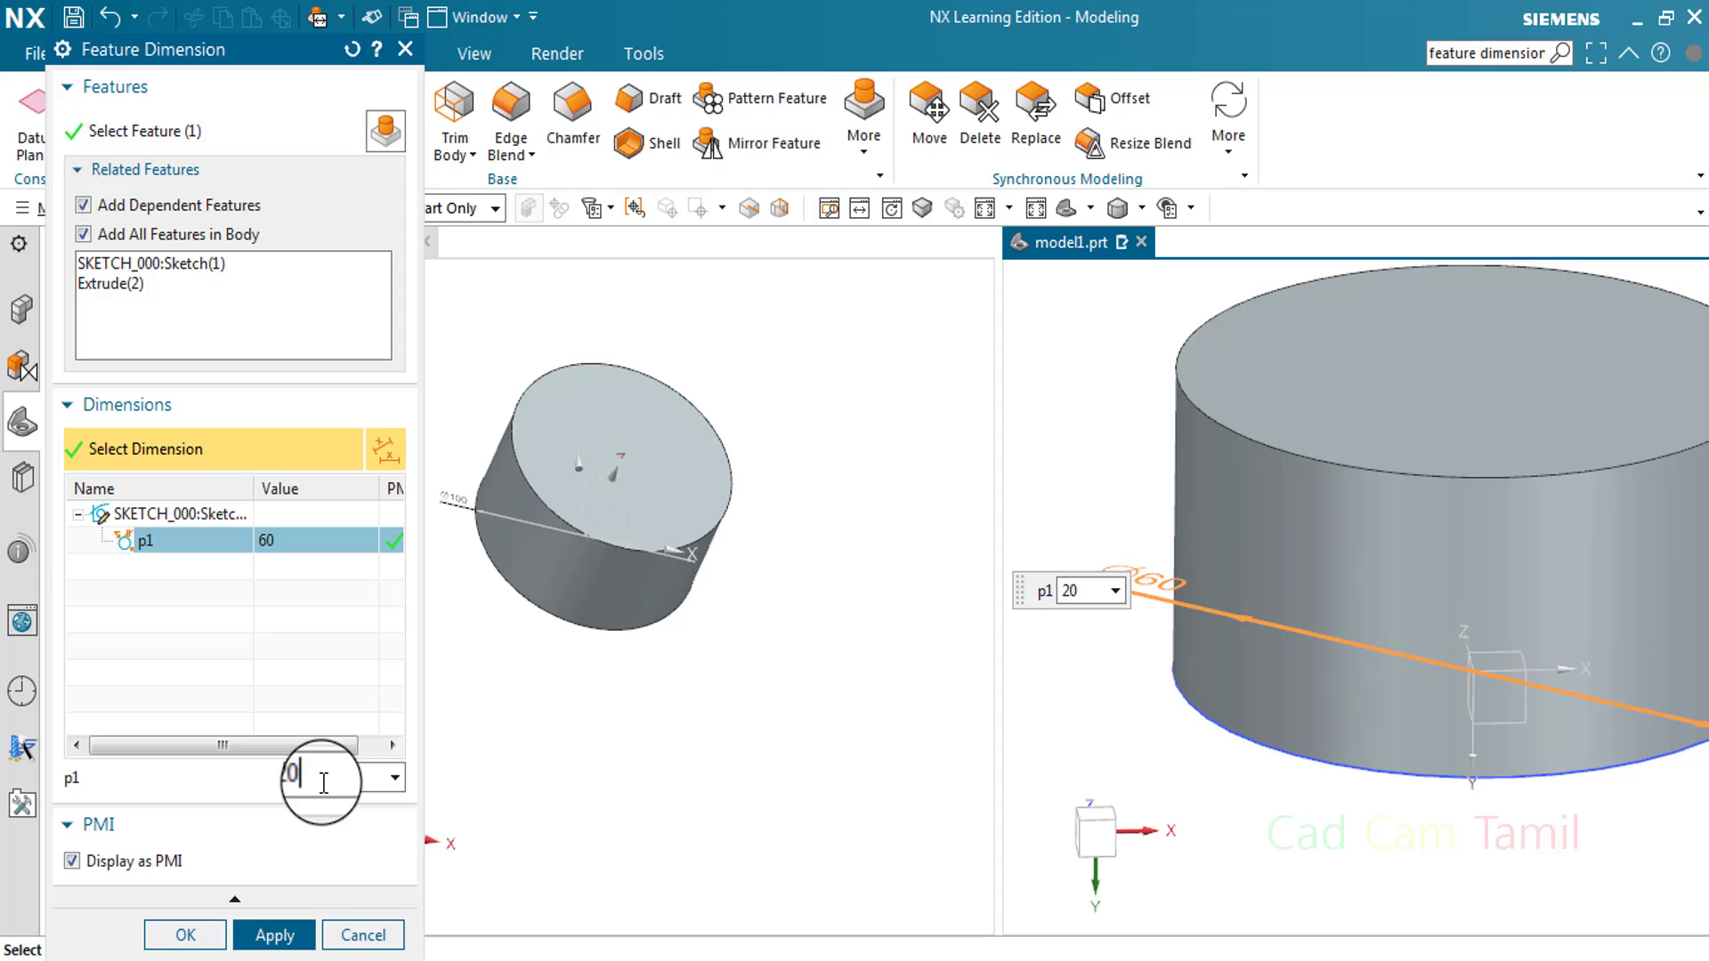
pyautogui.click(274, 936)
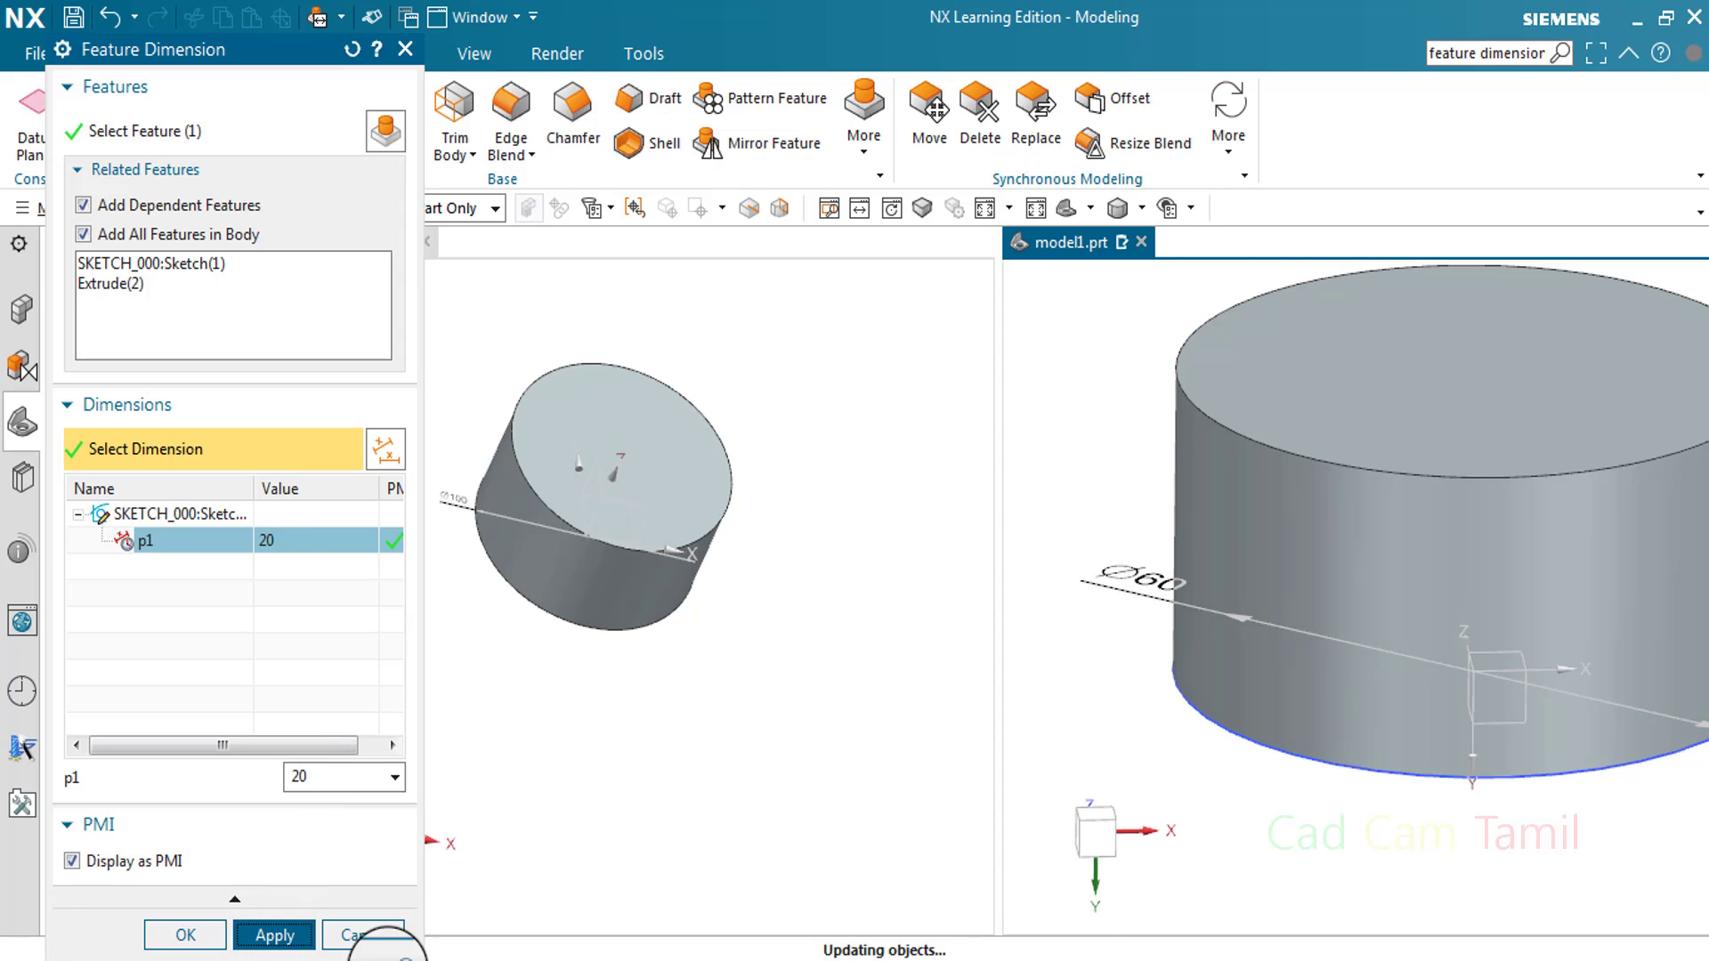
pyautogui.click(405, 49)
pyautogui.scroll(2, 817, 601)
pyautogui.scroll(-1, 817, 601)
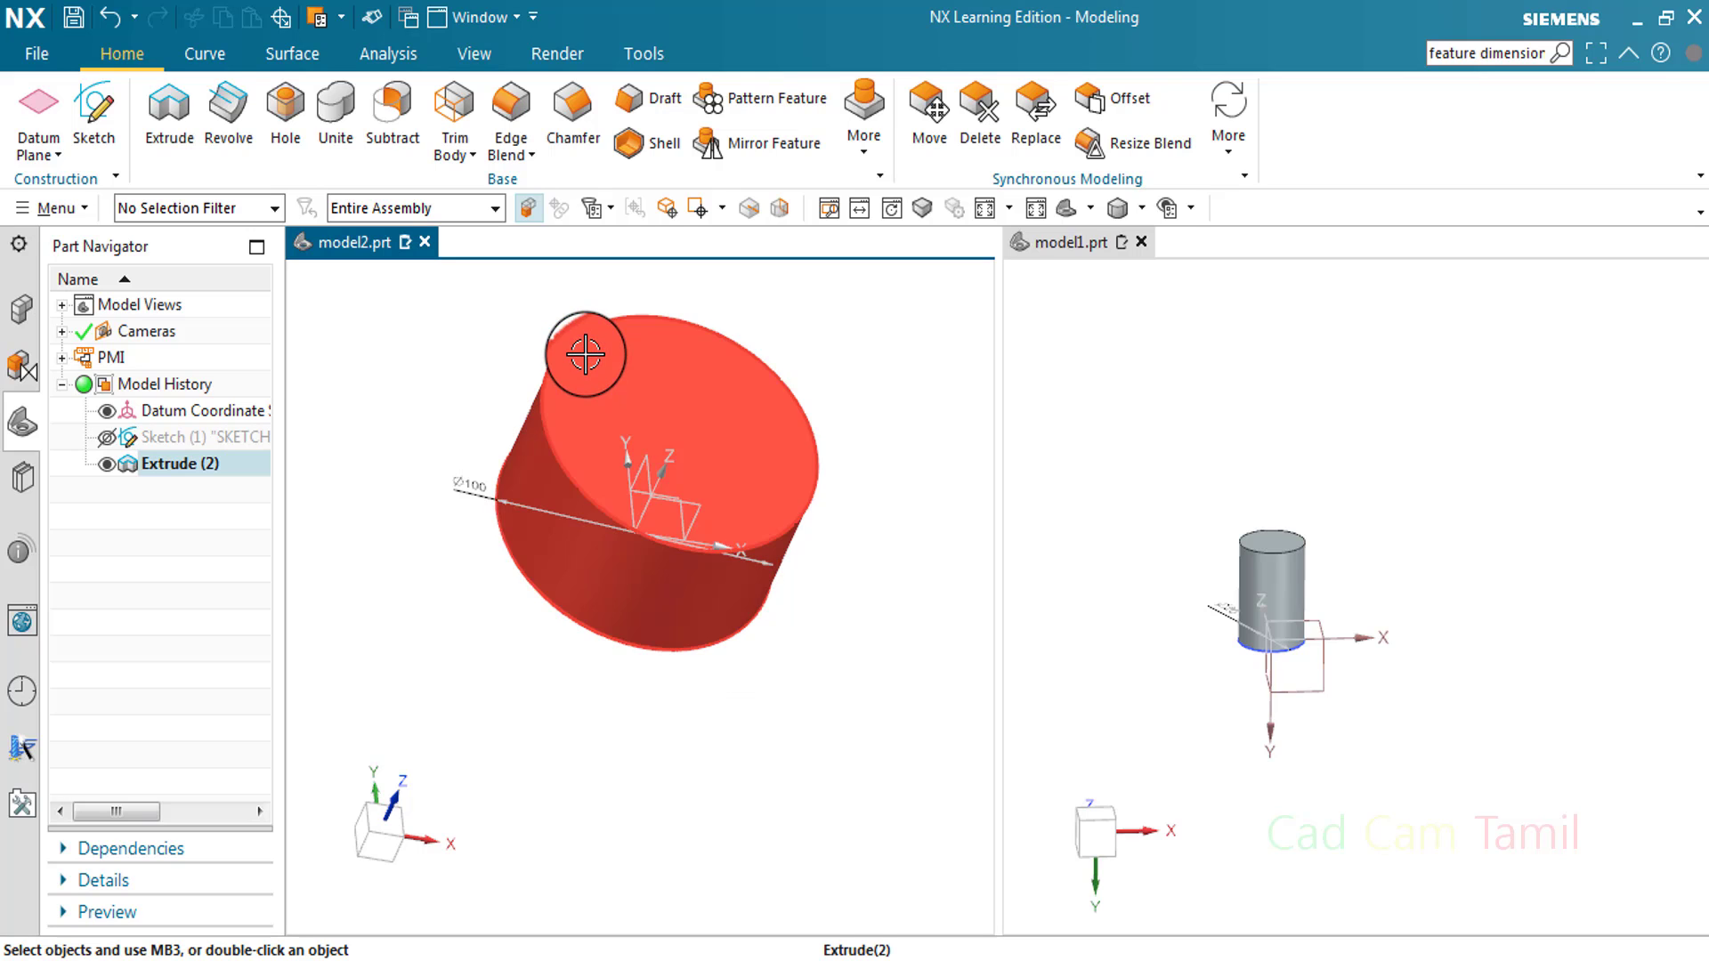
pyautogui.scroll(3, 575, 318)
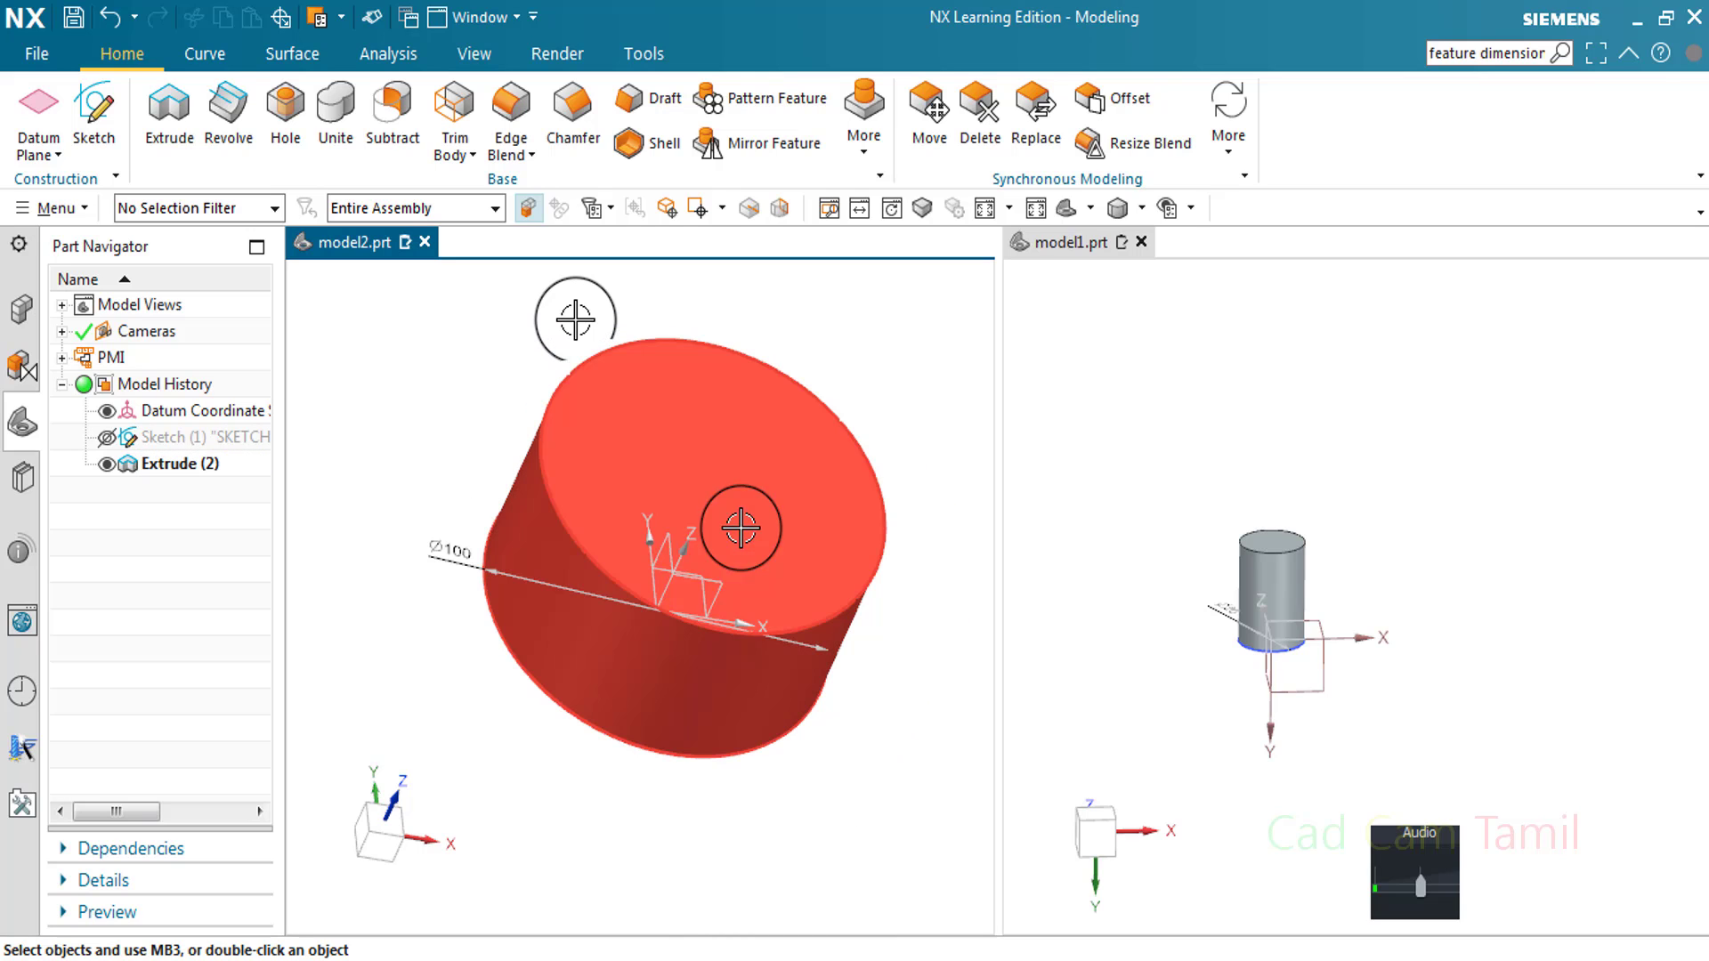